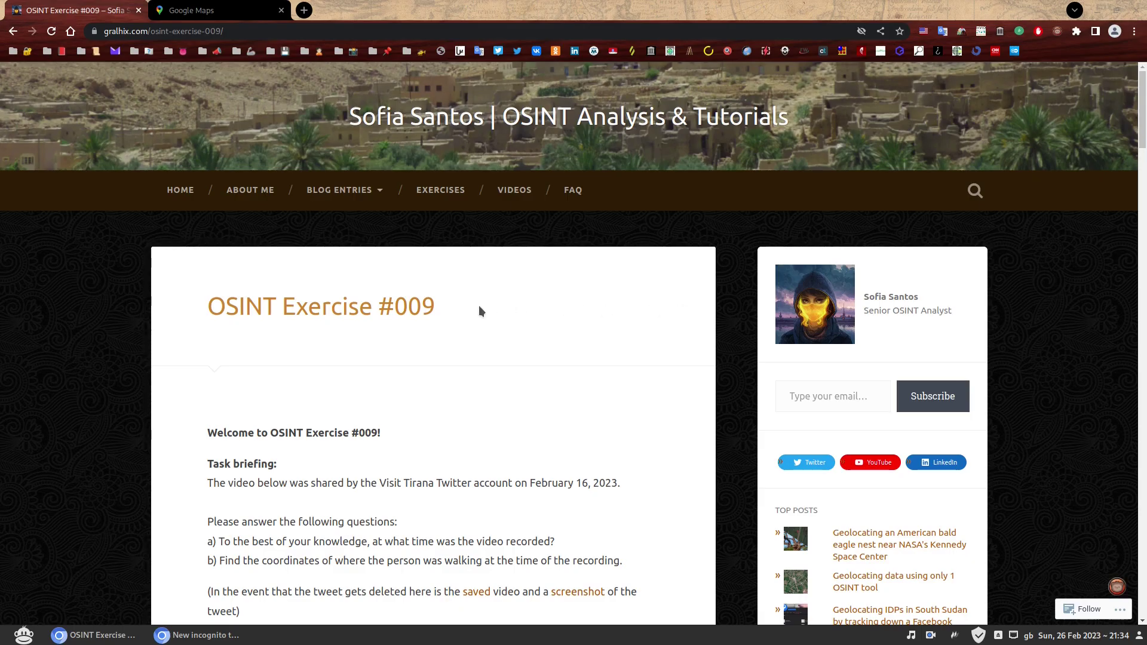
- Read the OSINT Exercise #009 briefing and scroll to its questions and the Visit Tirana tweet
double_click(410, 299)
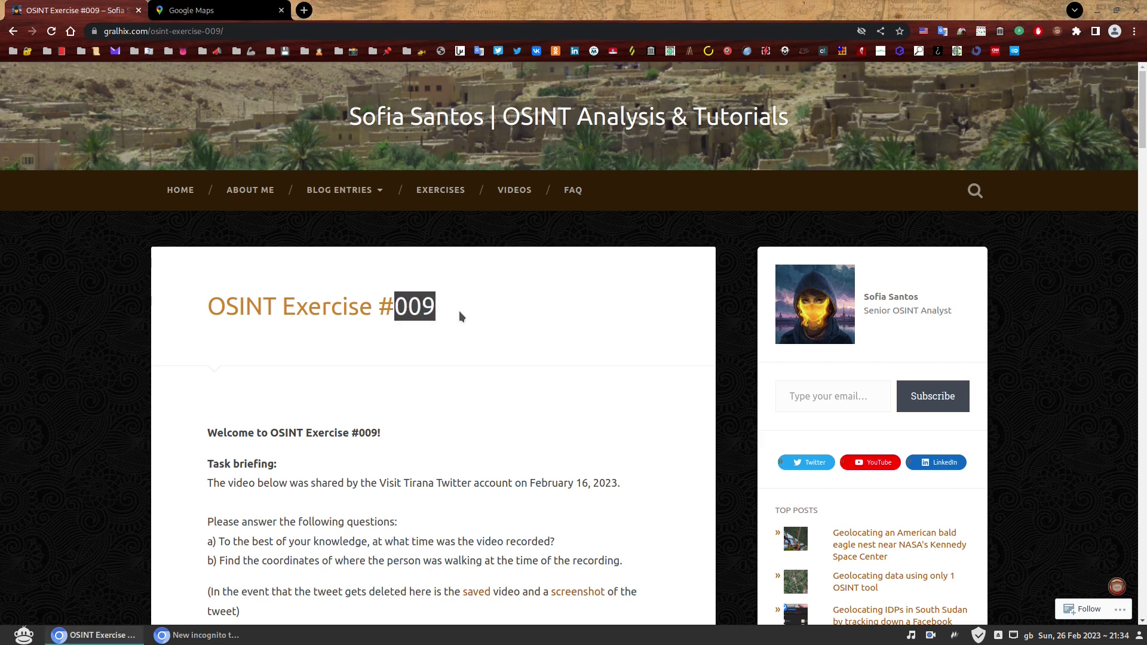
click(502, 313)
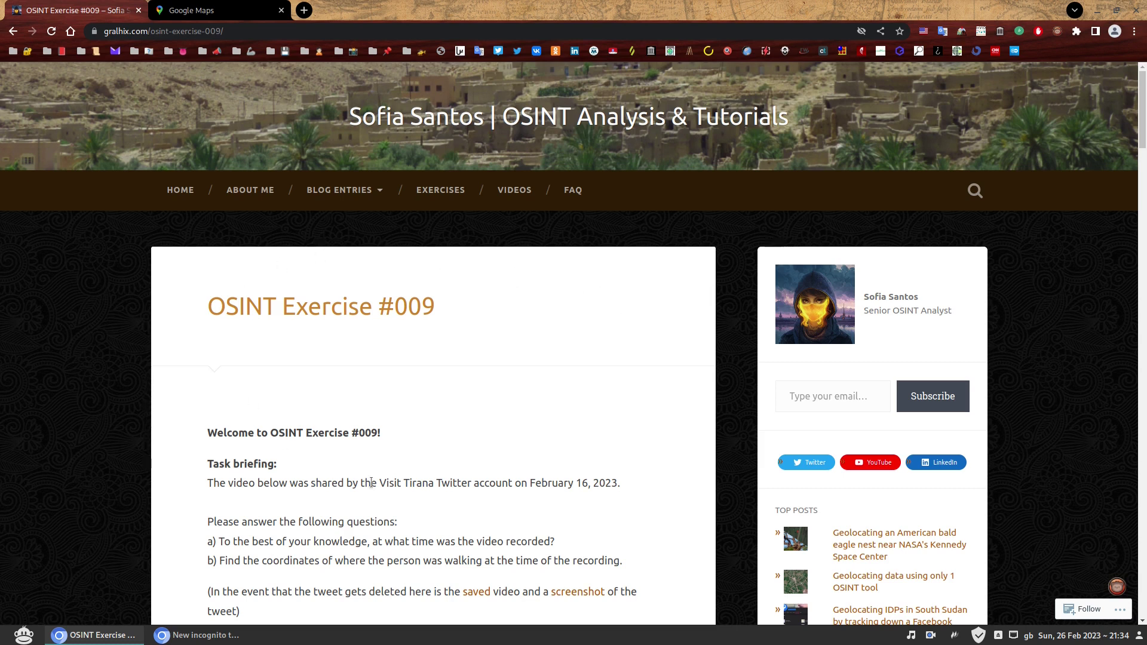
scroll(662, 384, down, 3)
scroll(667, 385, down, 2)
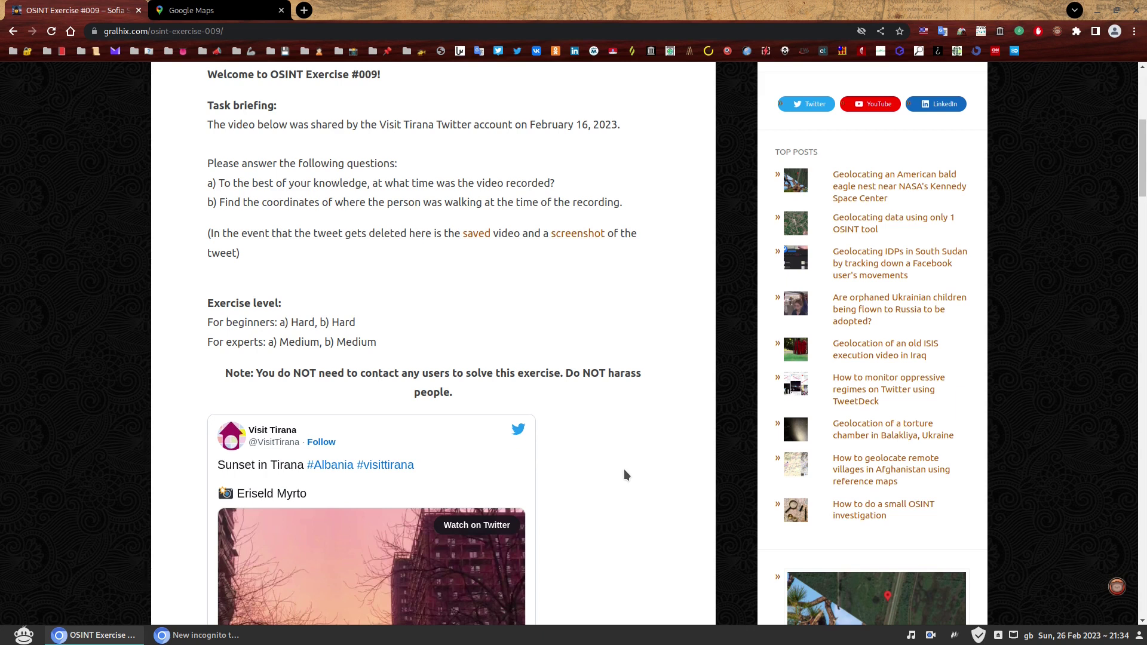
scroll(624, 468, down, 2)
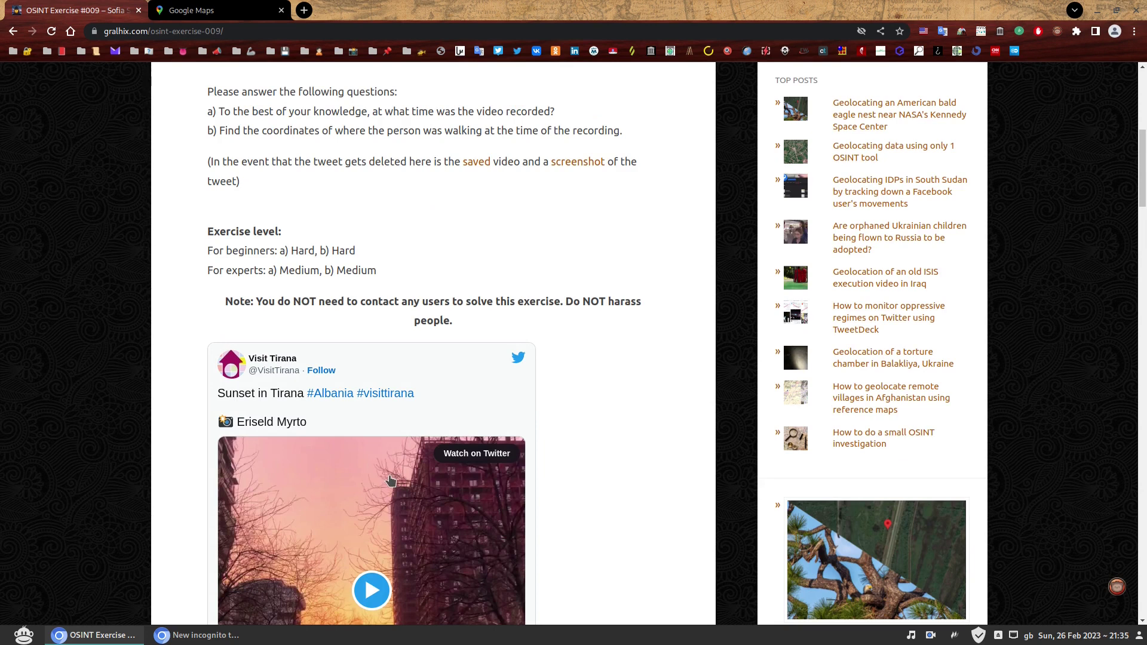
- Open the archived YouTube video and tweet screenshot in background tabs, view both, then return to the article
middle_click(478, 169)
middle_click(577, 167)
key(ctrl+Tab)
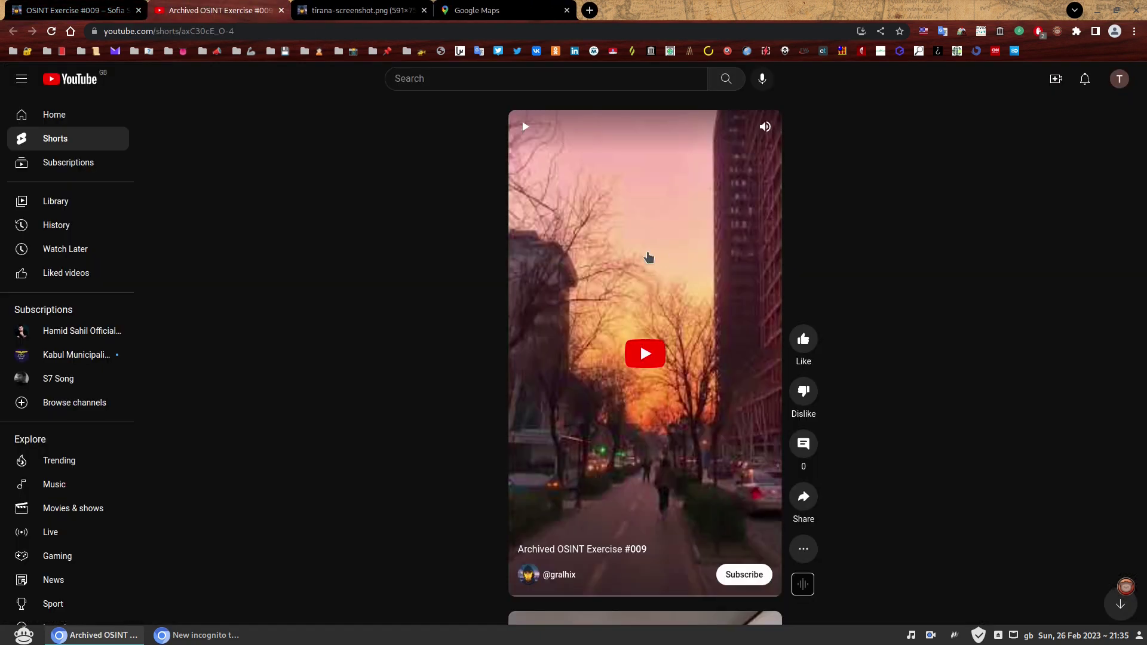
key(ctrl+Tab)
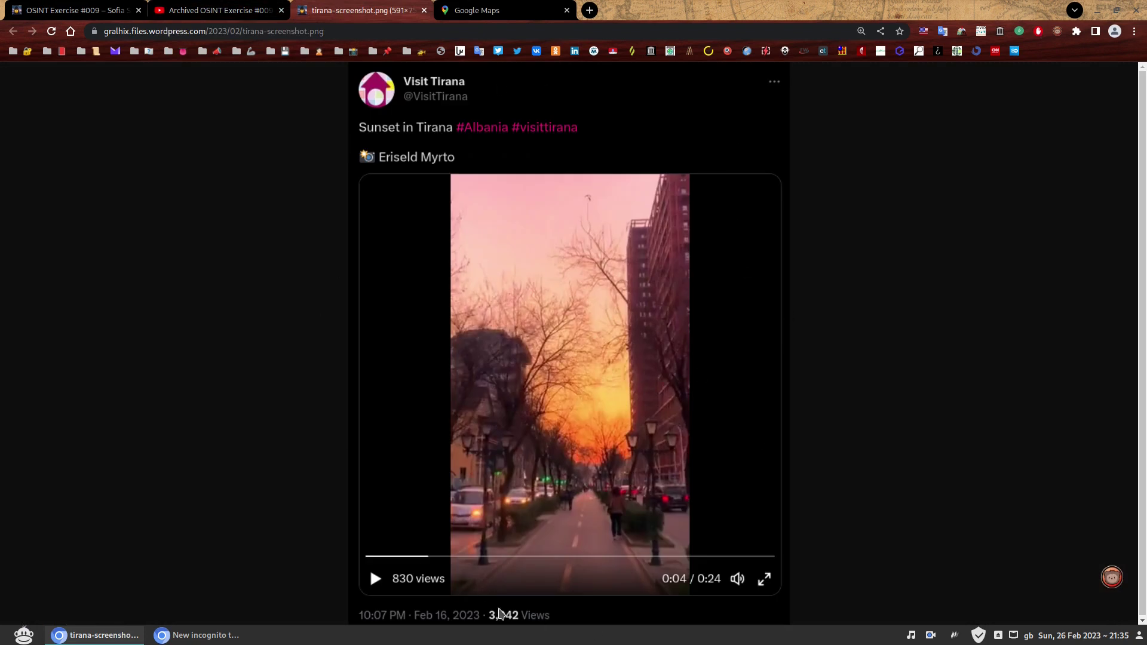
click(118, 12)
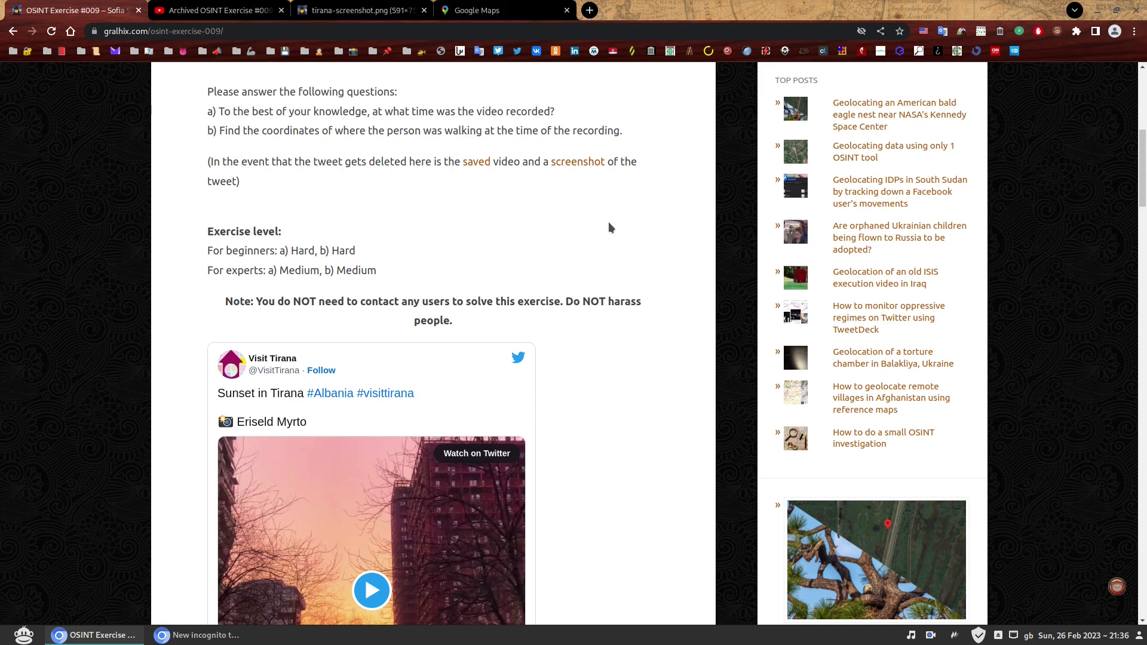
- Scroll down until the full embedded sunset video and its 10:07 PM Feb 16, 2023 timestamp show
scroll(610, 228, down, 3)
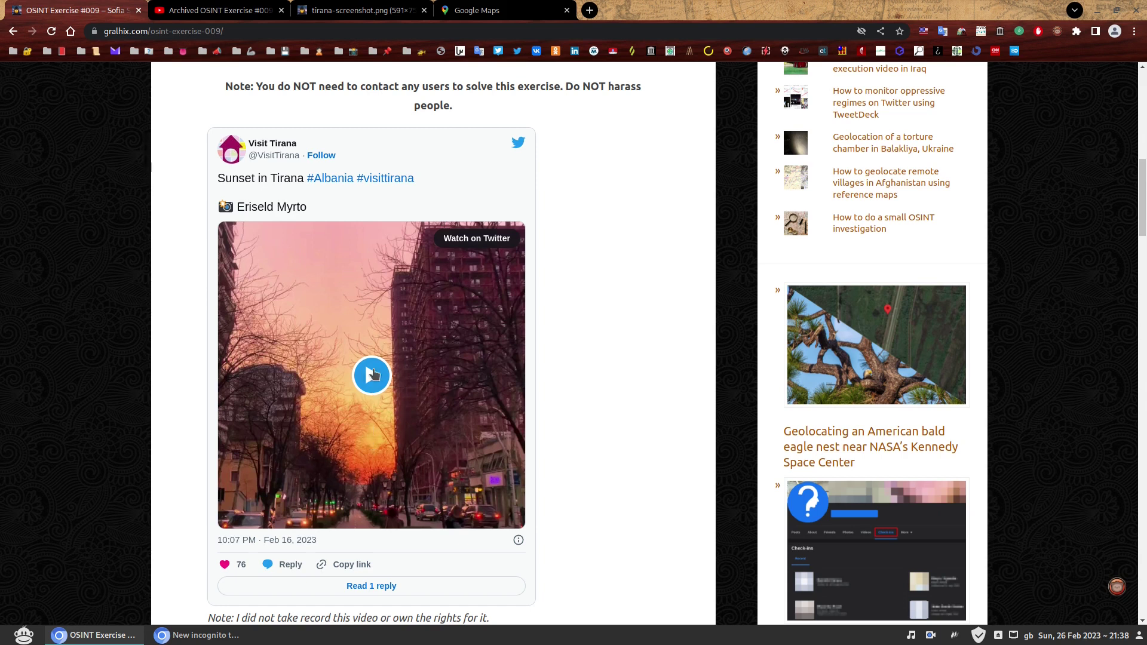
- Play the 24-second embedded Tirana sunset video, then scroll back up to the questions
click(371, 376)
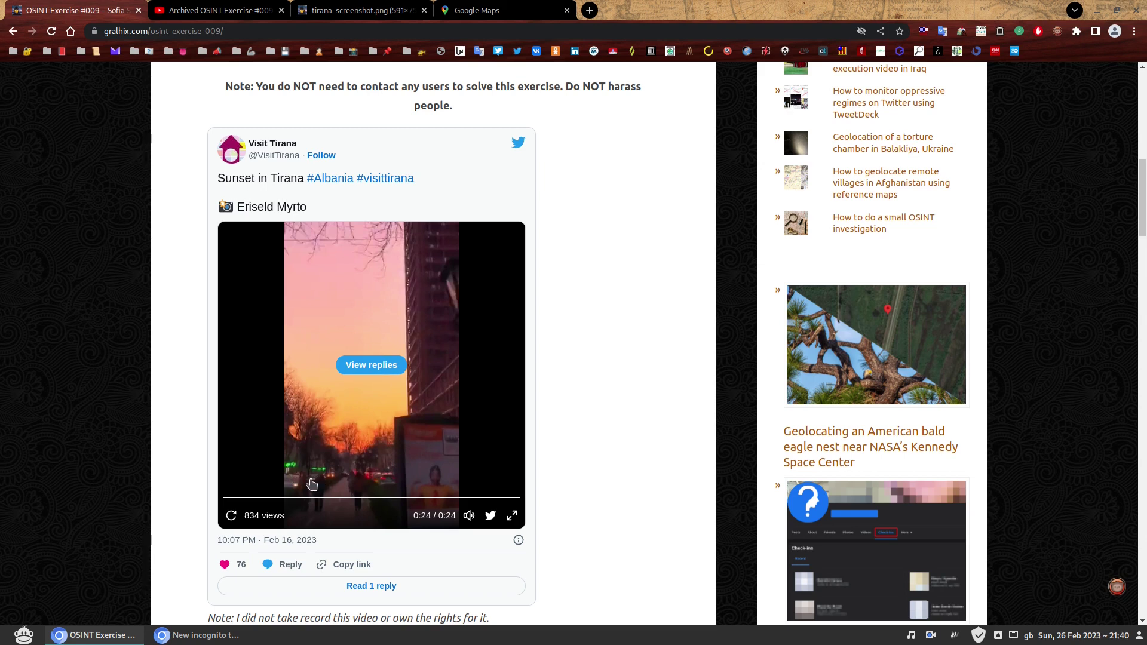
scroll(320, 480, up, 5)
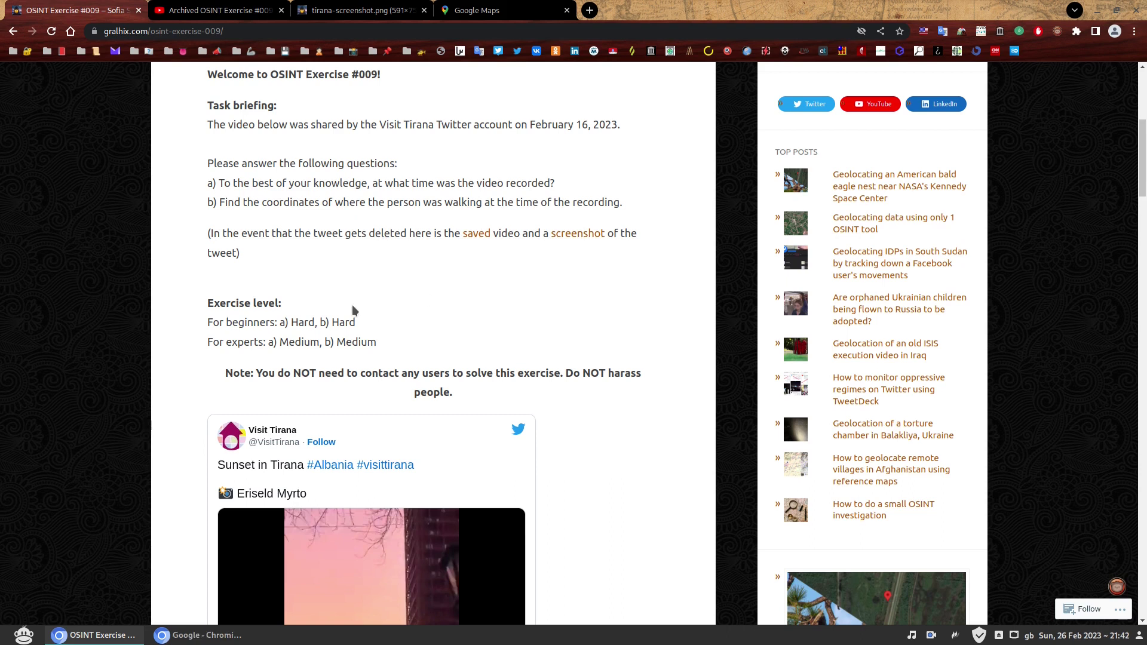
- In the incognito Google window, search for 'sunset and sunrise times cities'
click(198, 636)
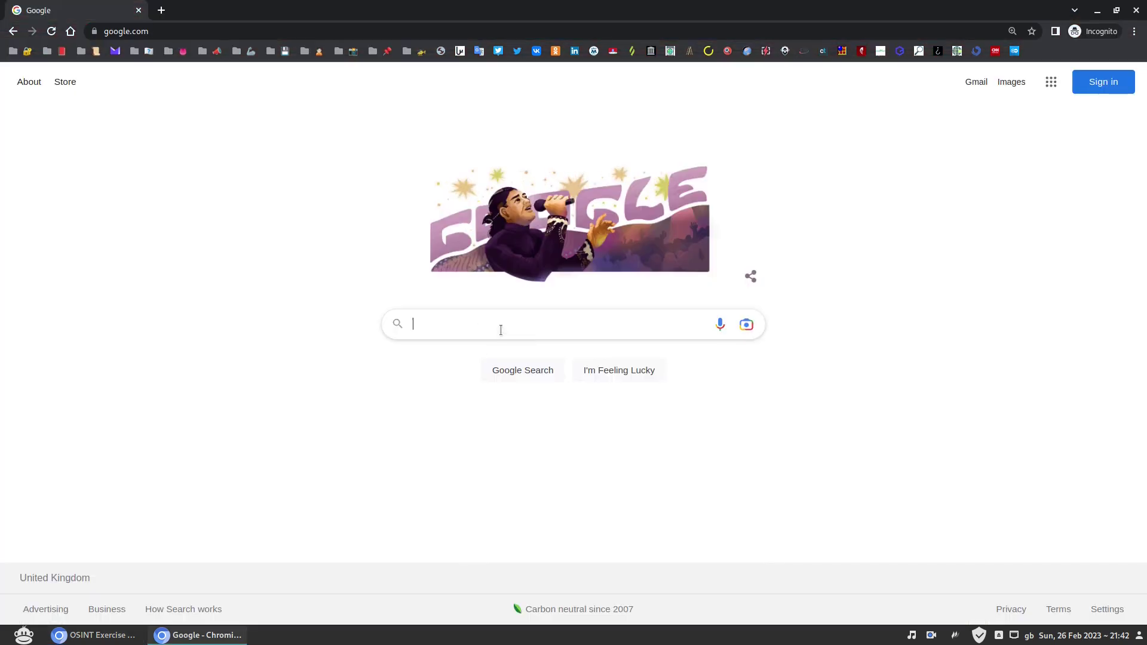
click(437, 321)
text(suns)
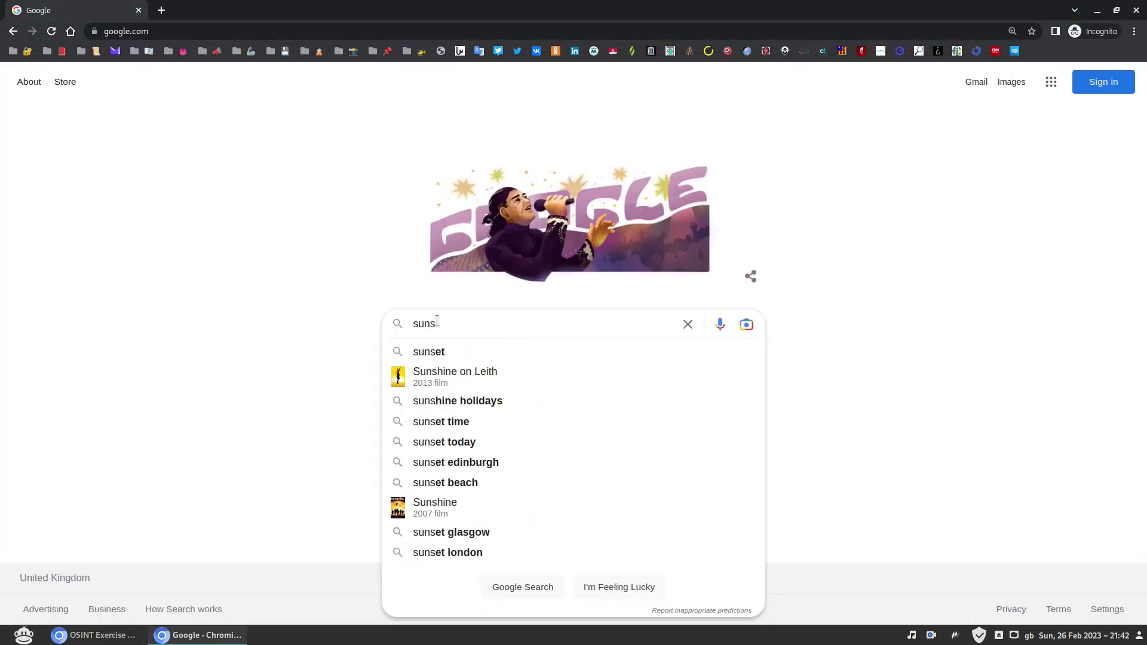
text(et and su)
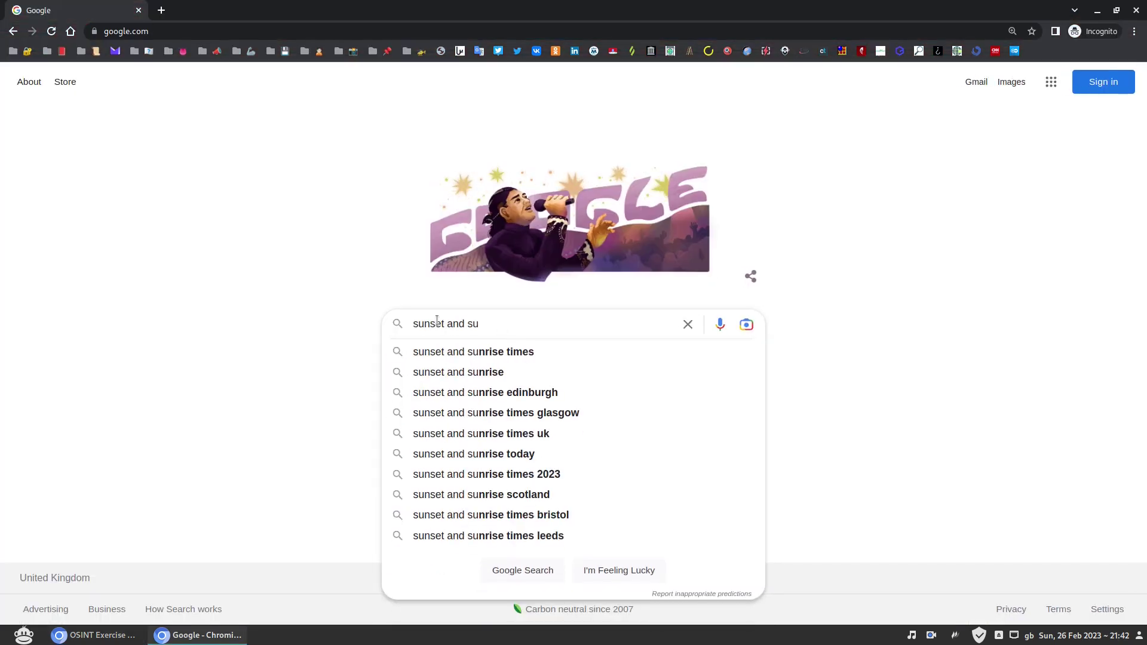
text(nrise times cities)
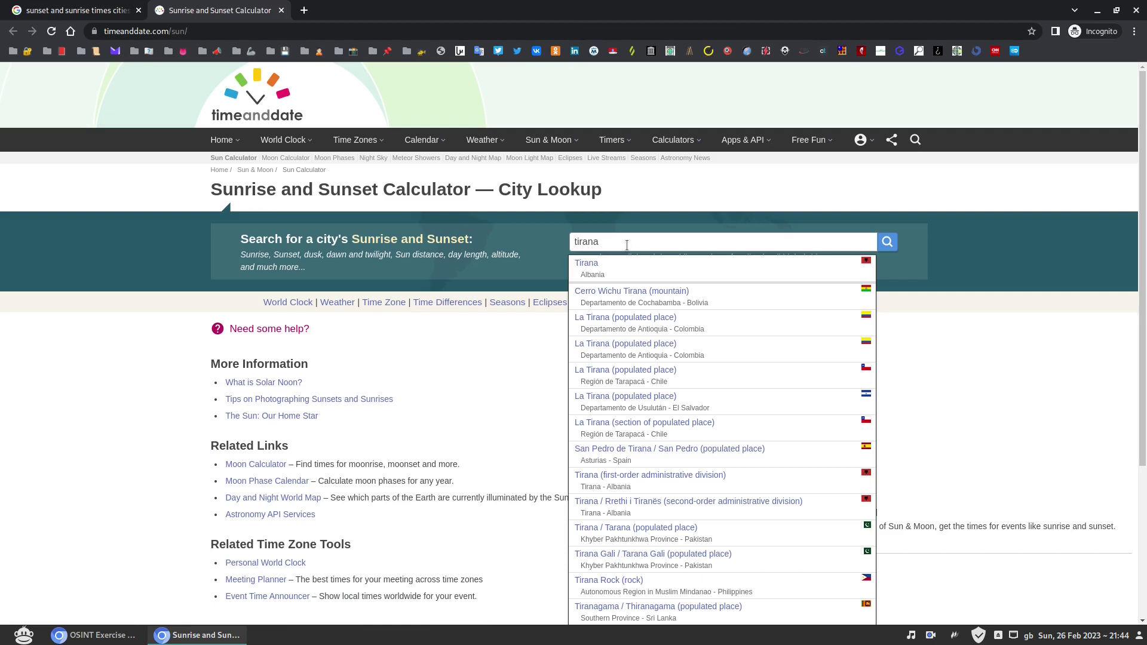
- Open timeanddate's Tirana table and expand February 16, 2023: sunrise 06:34, sunset 17:15
click(680, 275)
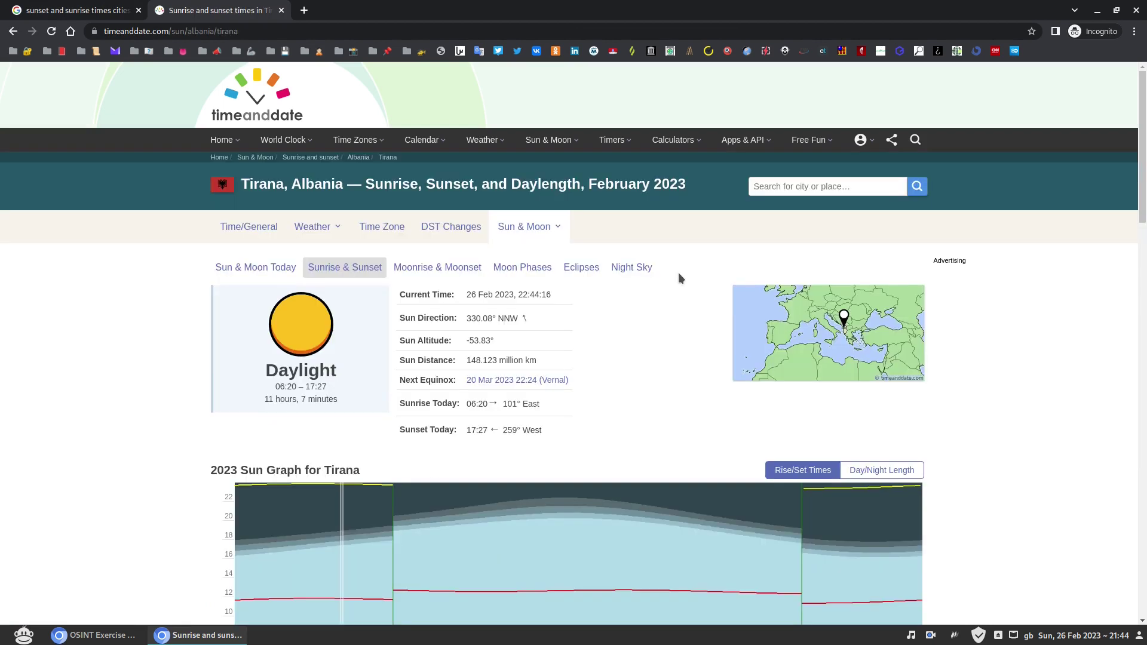
scroll(700, 299, down, 12)
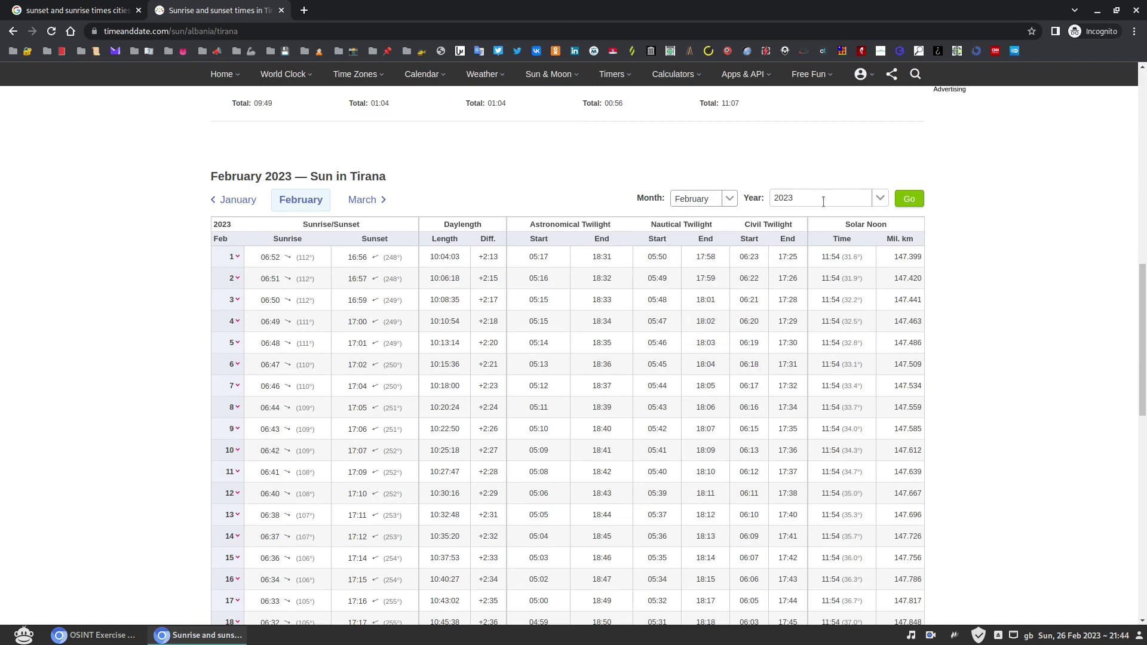
scroll(159, 282, down, 3)
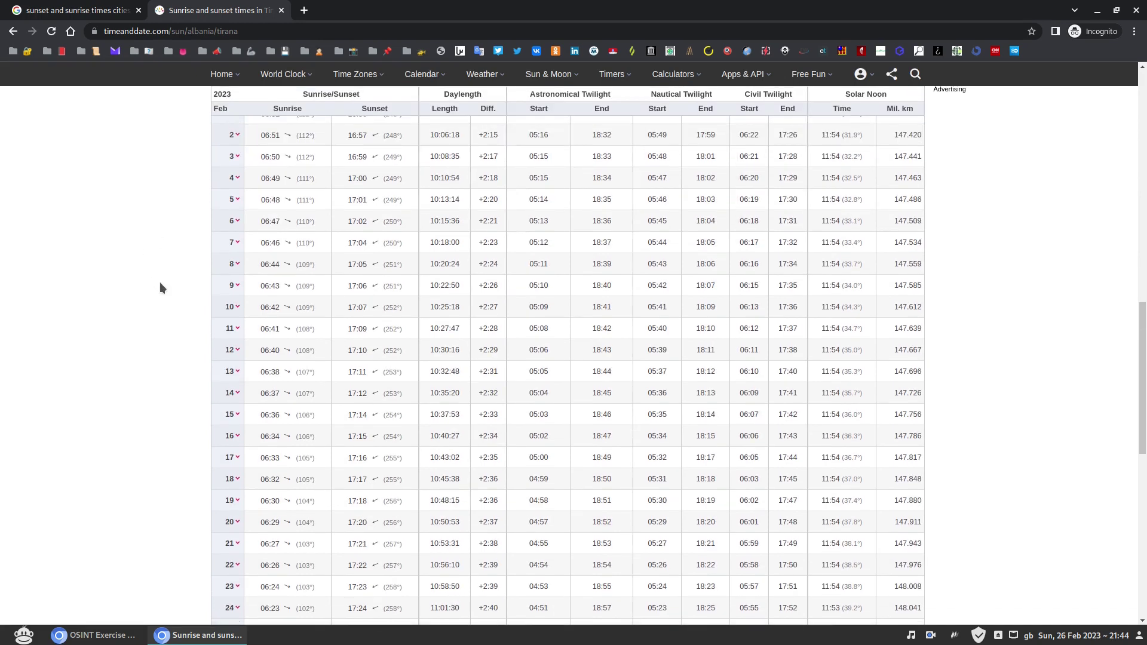
click(233, 364)
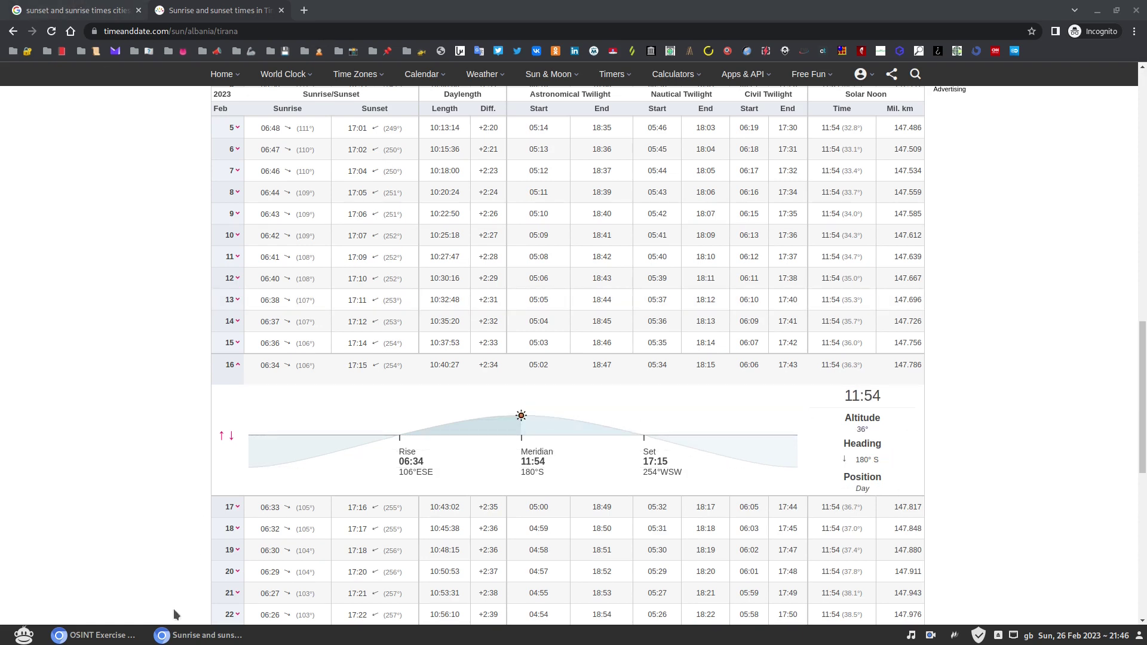
- Back in the exercise article, select the photographer credit in the sunset tweet's caption
key(alt+Tab)
scroll(461, 405, down, 4)
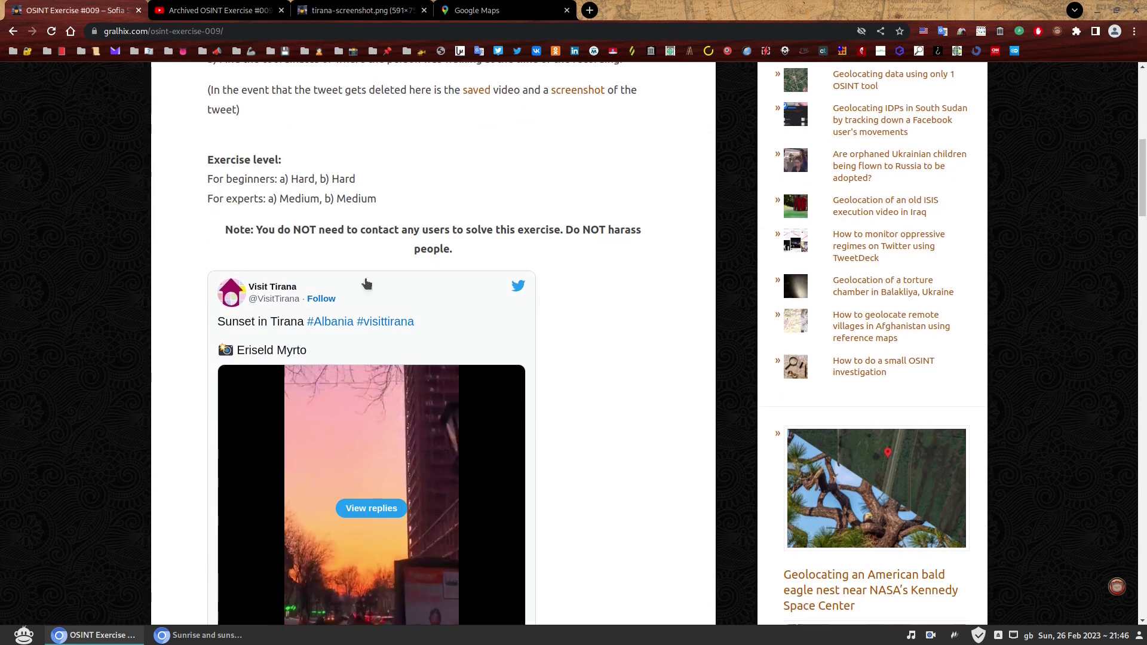
scroll(286, 338, down, 3)
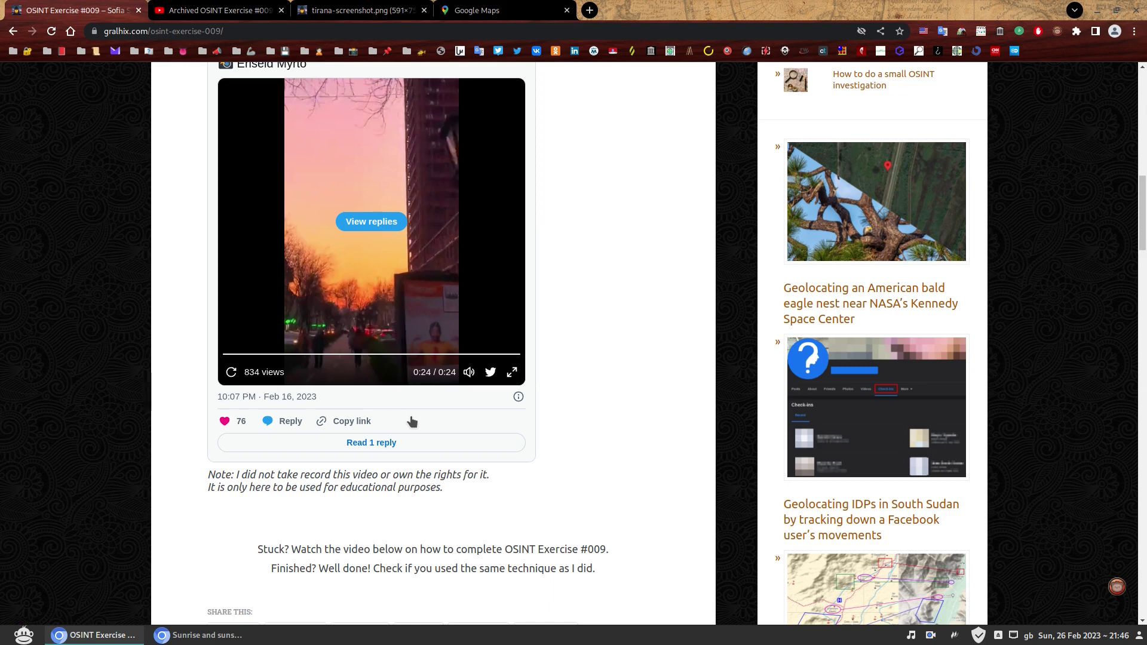
scroll(259, 175, up, 4)
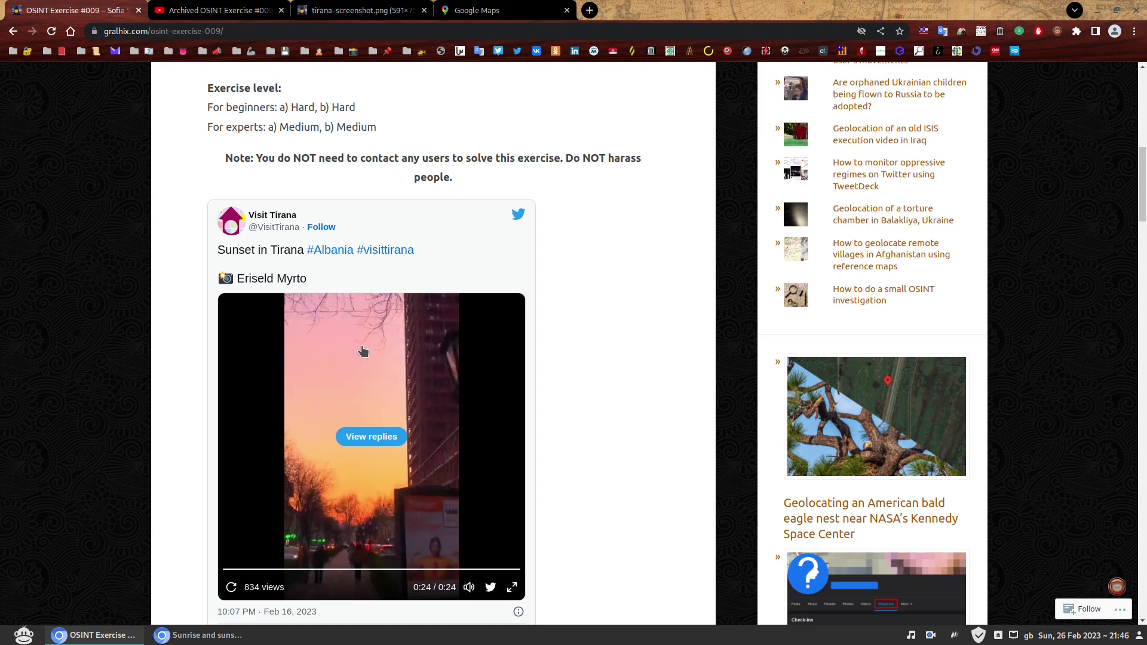
drag(307, 279, 240, 279)
- Search Google in a new tab for the copied photographer's name
key(ctrl+c)
key(ctrl+t)
key(ctrl+v)
key(Return)
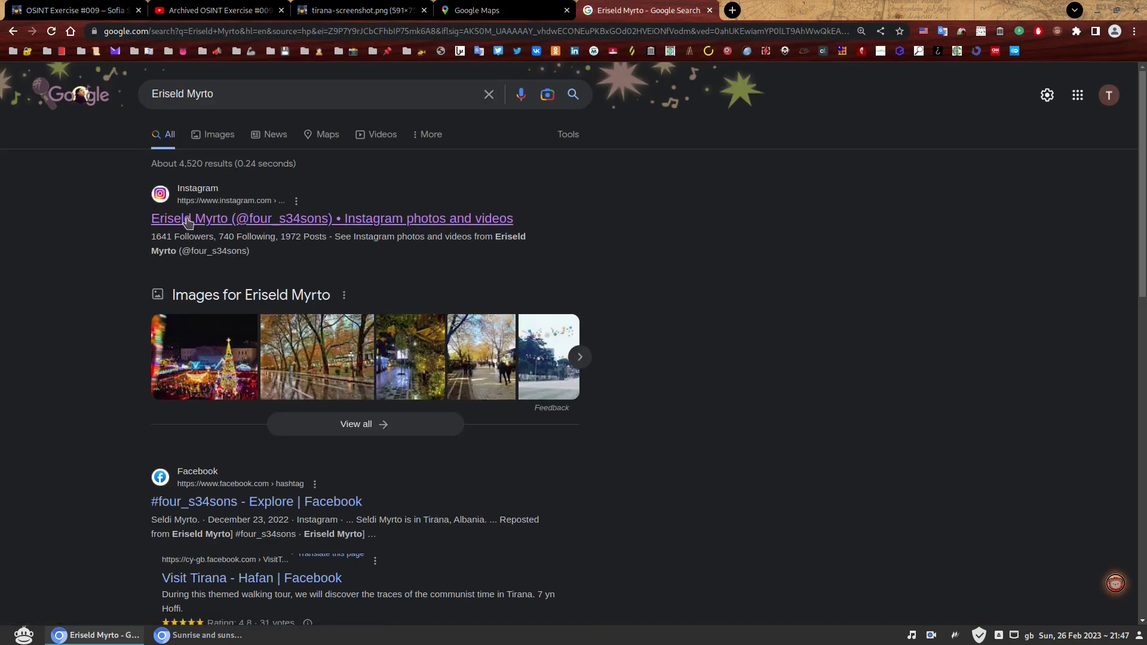
- Go to the photographer's Instagram profile and open the Tirana sunset post in a new tab
click(363, 224)
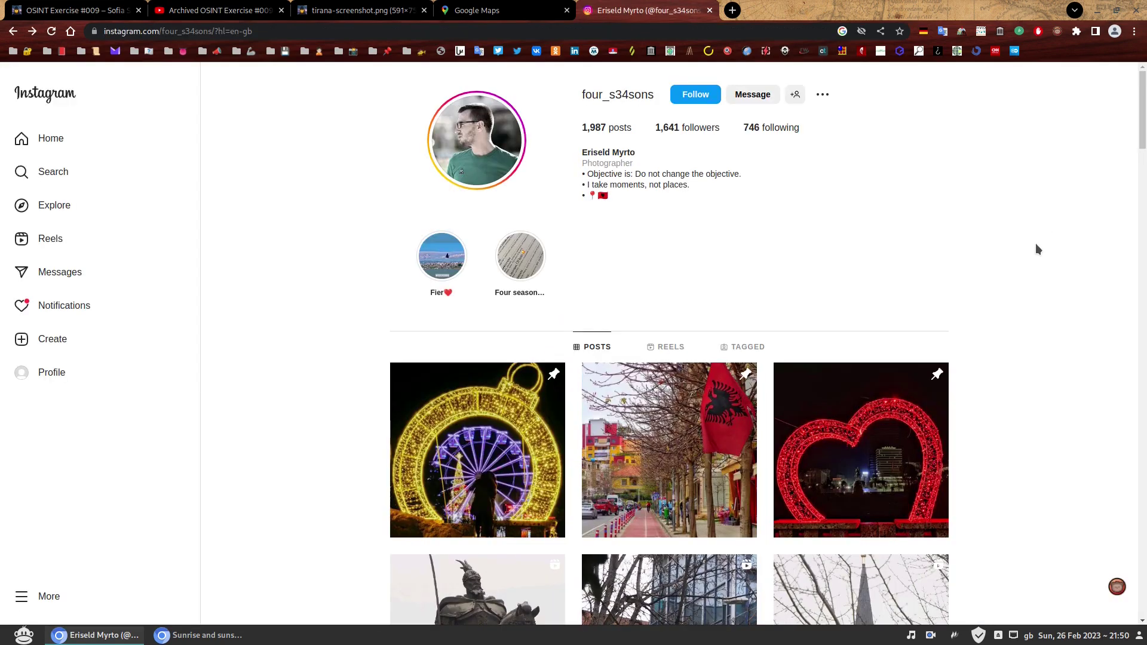
scroll(1037, 255, down, 20)
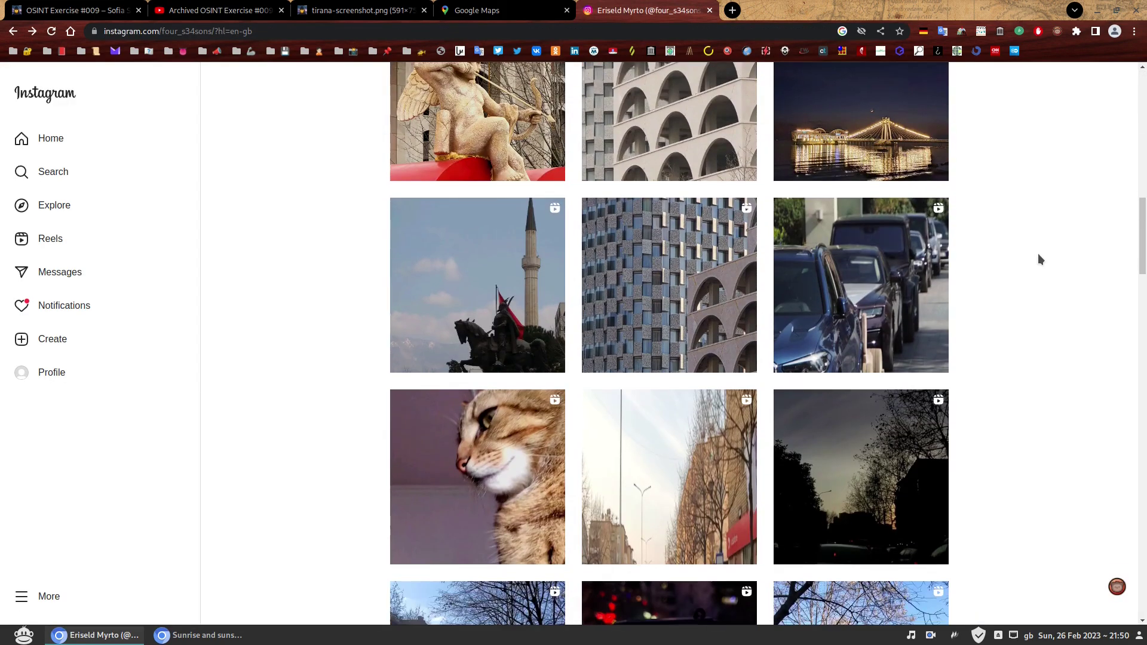
scroll(1038, 257, down, 17)
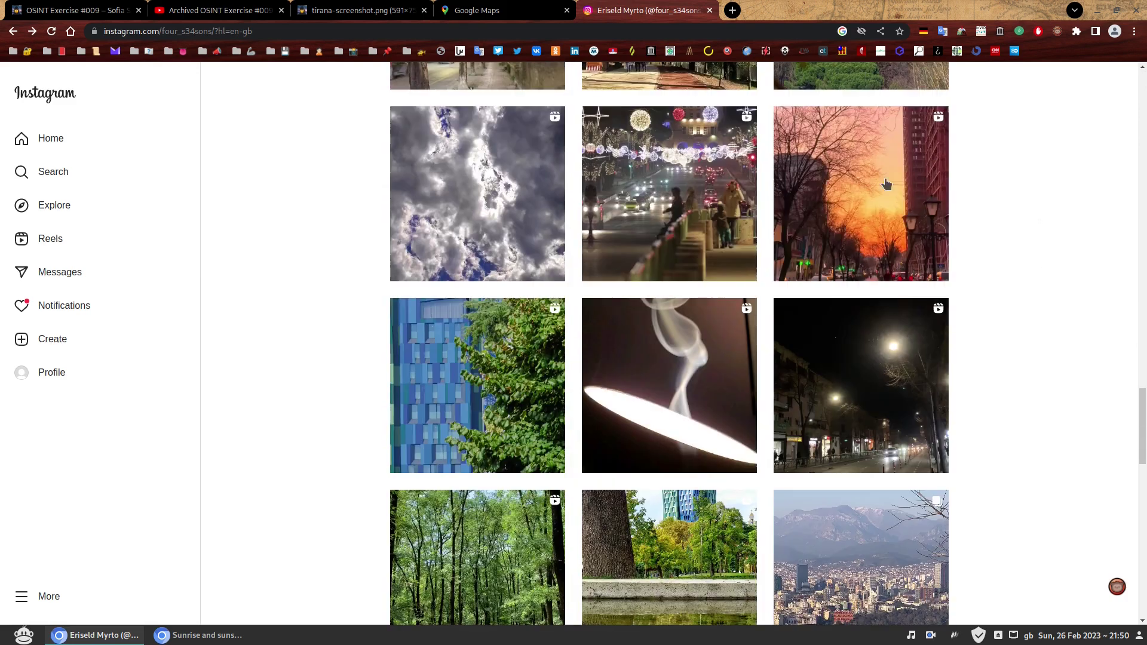
right_click(824, 144)
click(833, 152)
- Switch to the sunset post's tab and bring up the Inspect option on the post
click(772, 18)
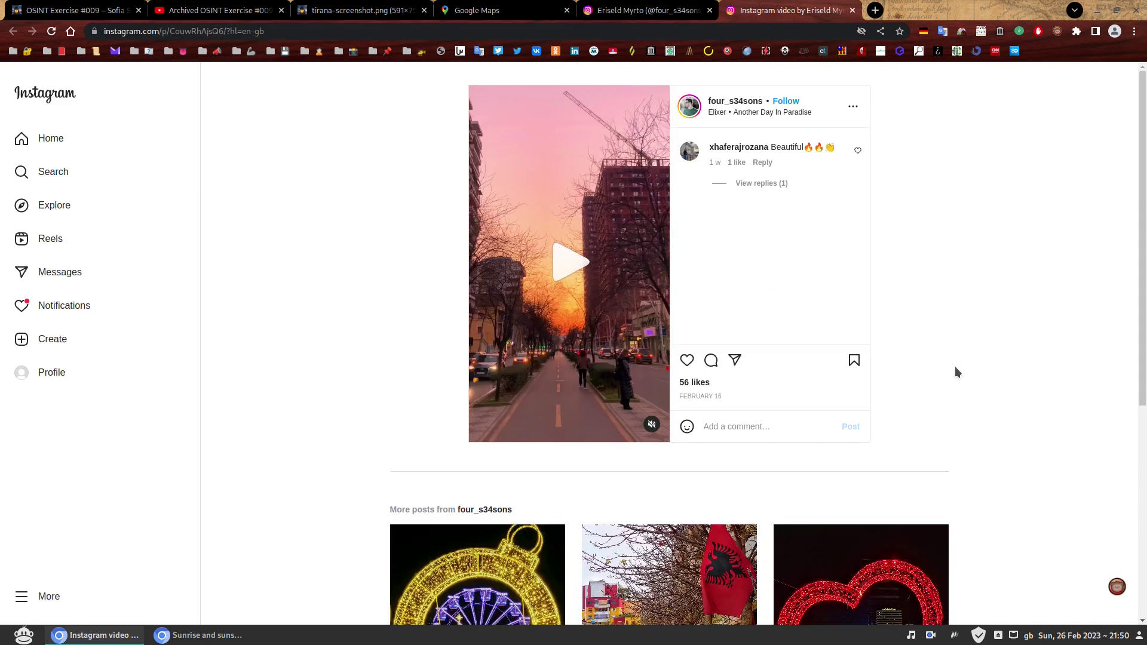
mouse_move(706, 403)
right_click(921, 200)
- Open DevTools on the post and search its HTML for '2023', reaching the title's posting date
click(980, 438)
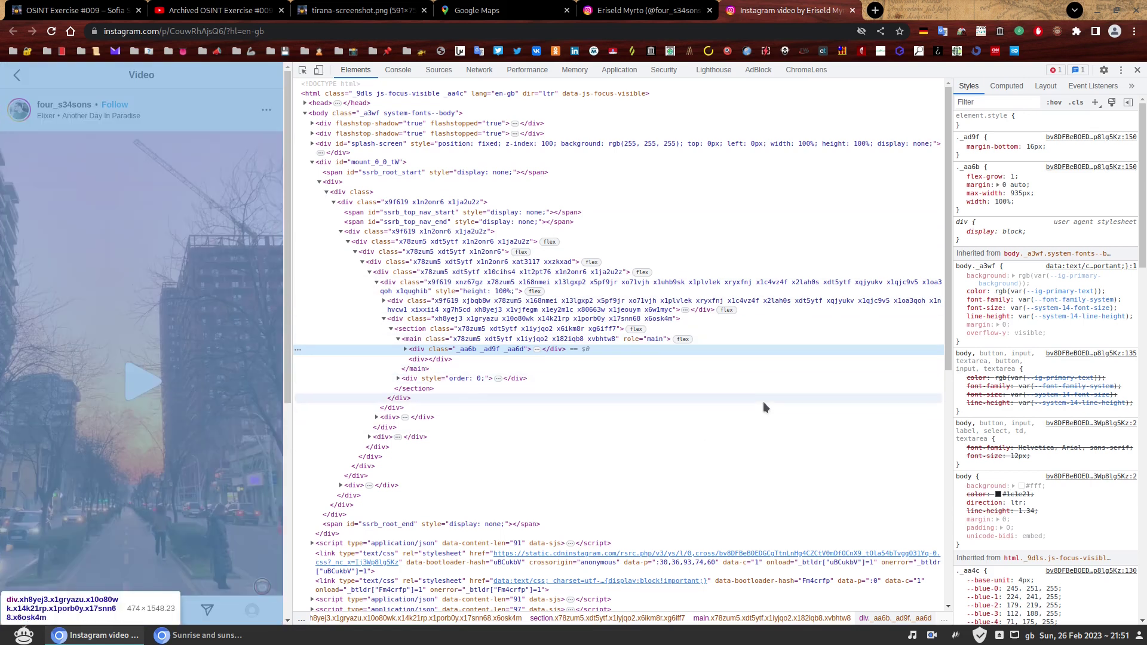
click(764, 402)
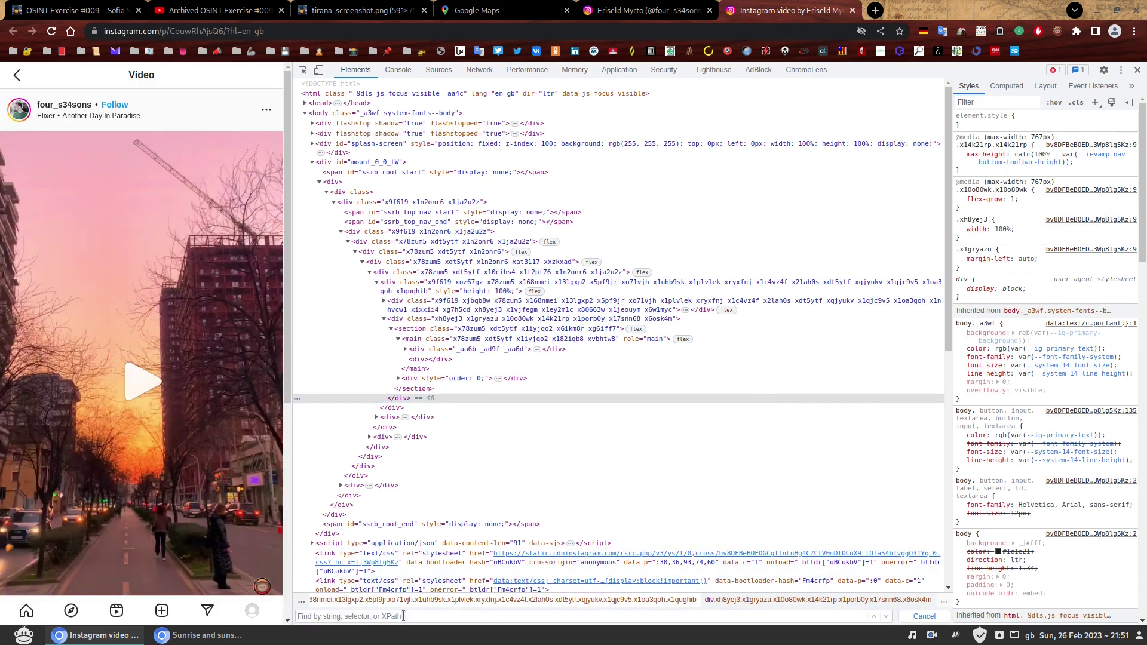
text(2023)
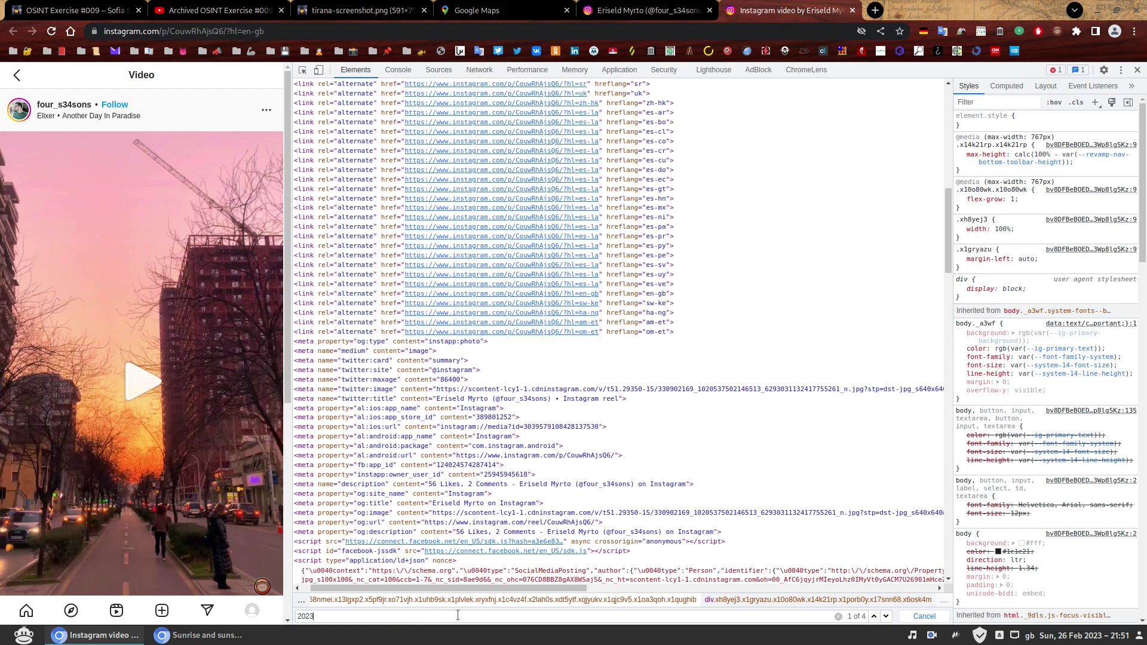
click(886, 617)
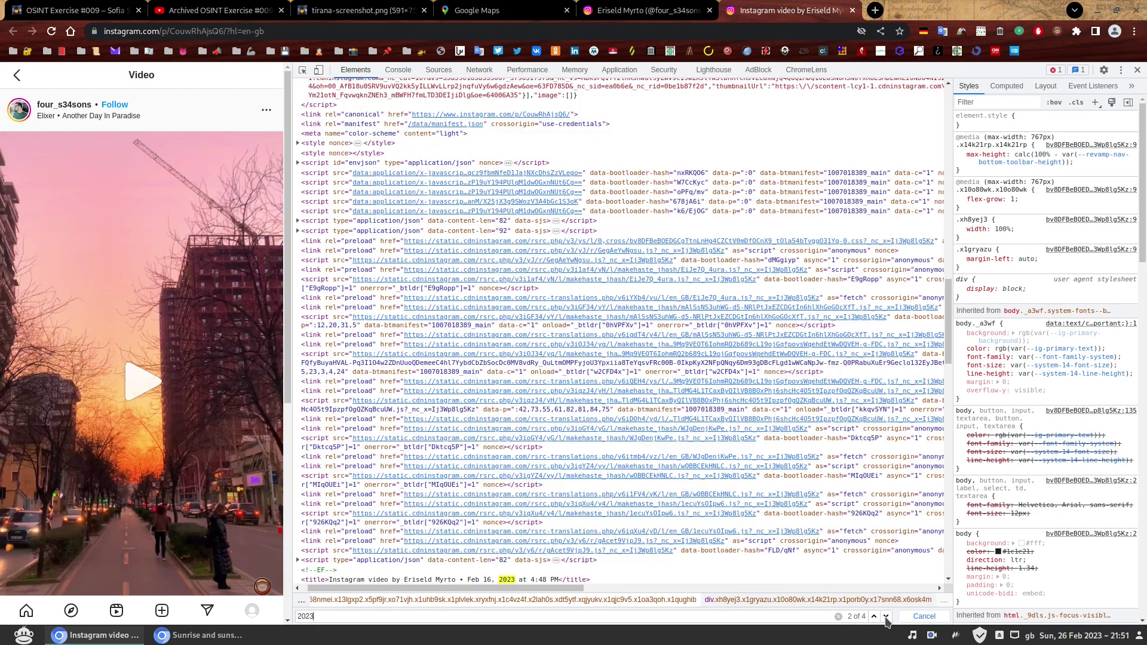
scroll(612, 283, down, 3)
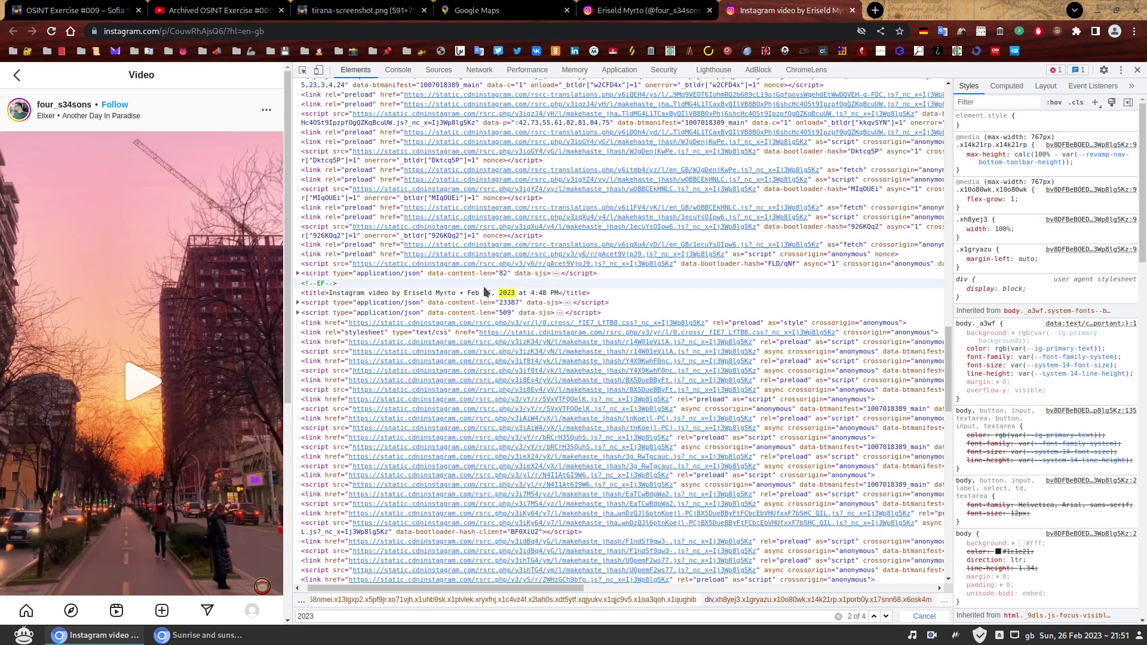
click(493, 295)
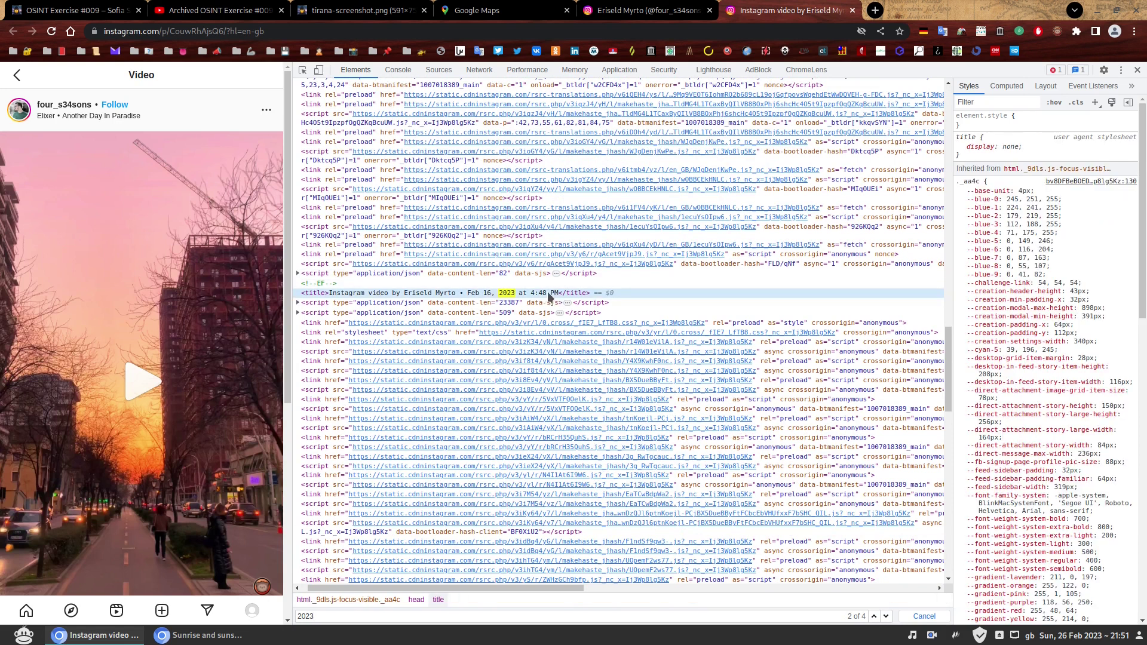
scroll(161, 335, down, 5)
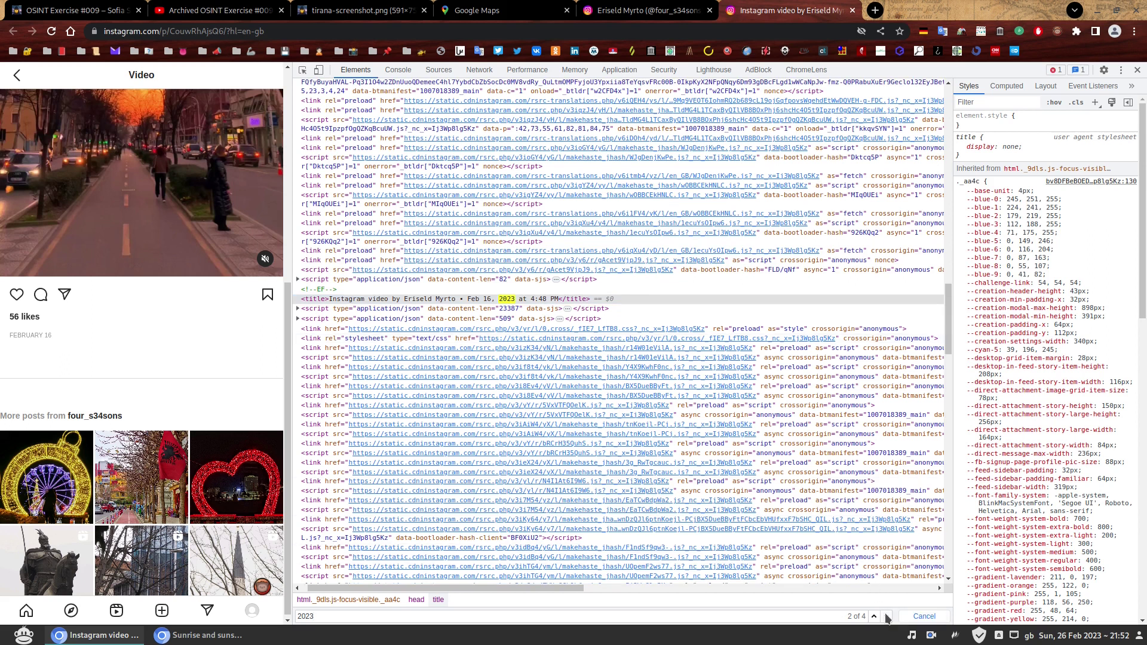
- Step to the <time> element giving the exact upload time 2023-02-16T16:48:43.000Z
click(886, 616)
click(886, 616)
scroll(852, 482, down, 3)
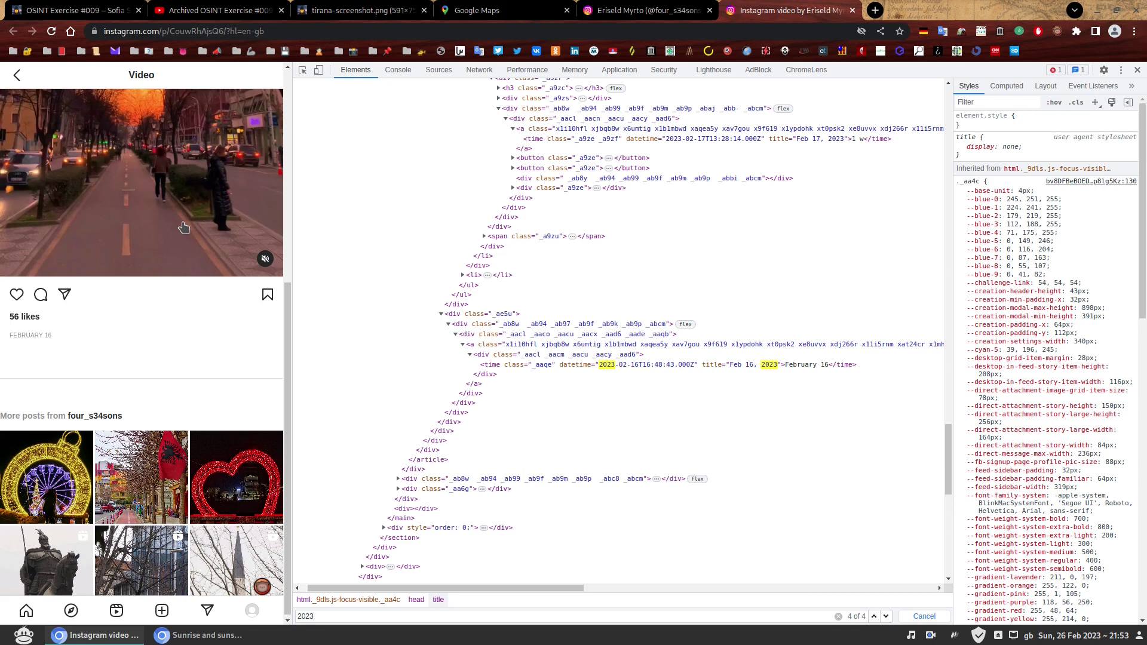
scroll(183, 227, up, 5)
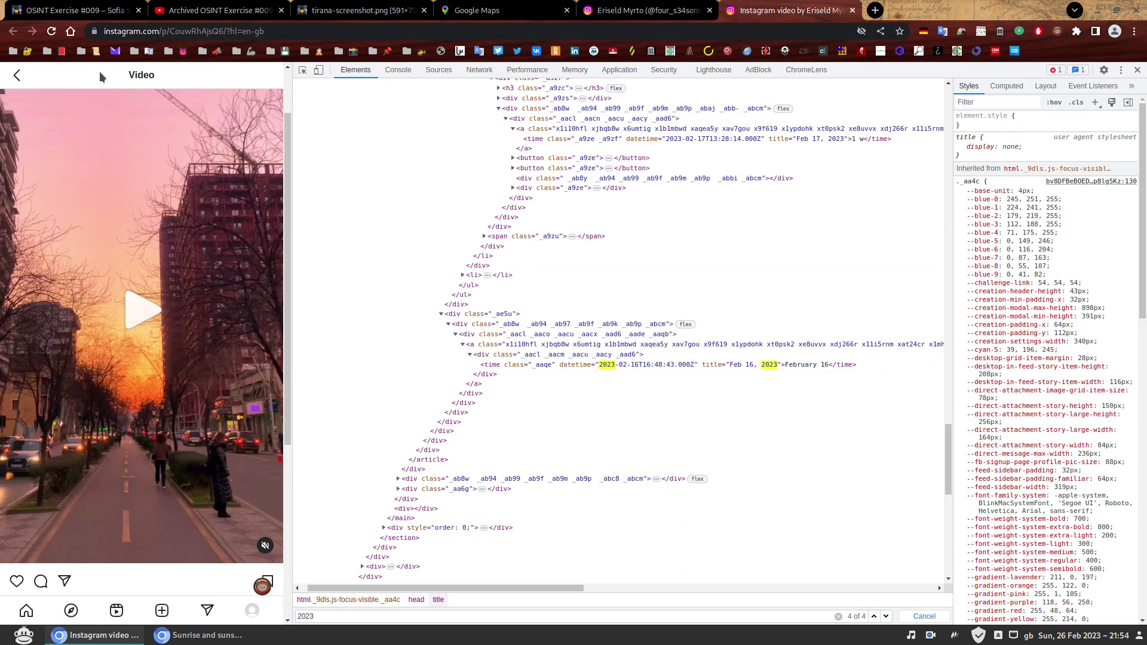
- Return to the OSINT Exercise #009 briefing tab and scroll back to the top of the article
click(86, 12)
scroll(385, 168, up, 2)
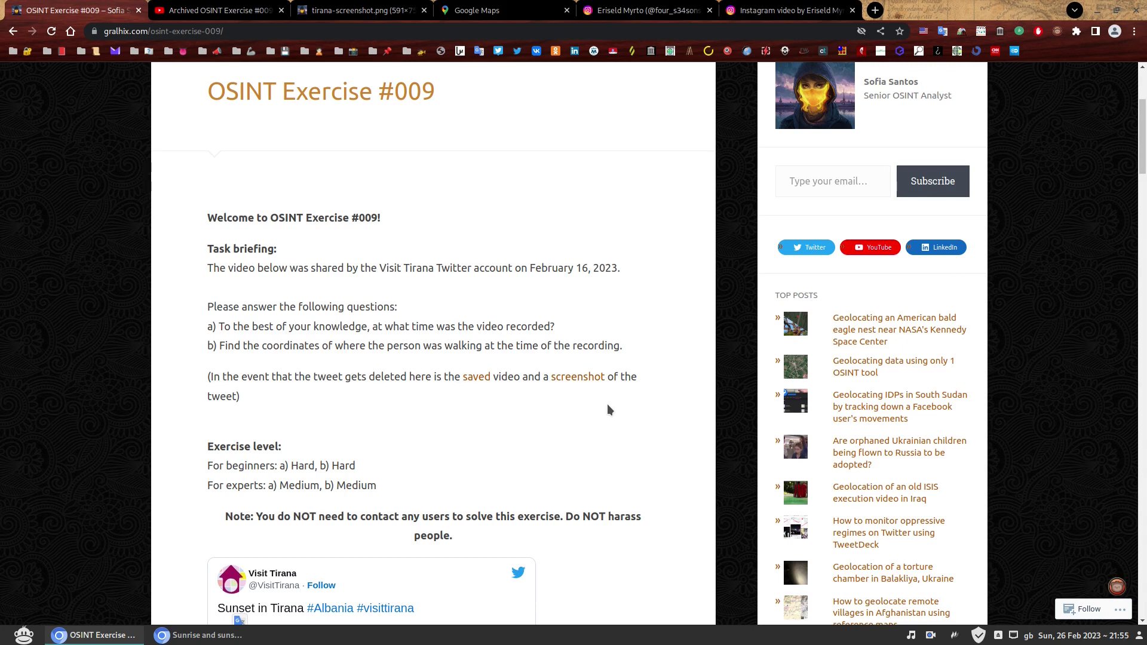
- Scroll down to the embedded Visit Tirana tweet and replay its sunset video from the start
scroll(607, 405, down, 7)
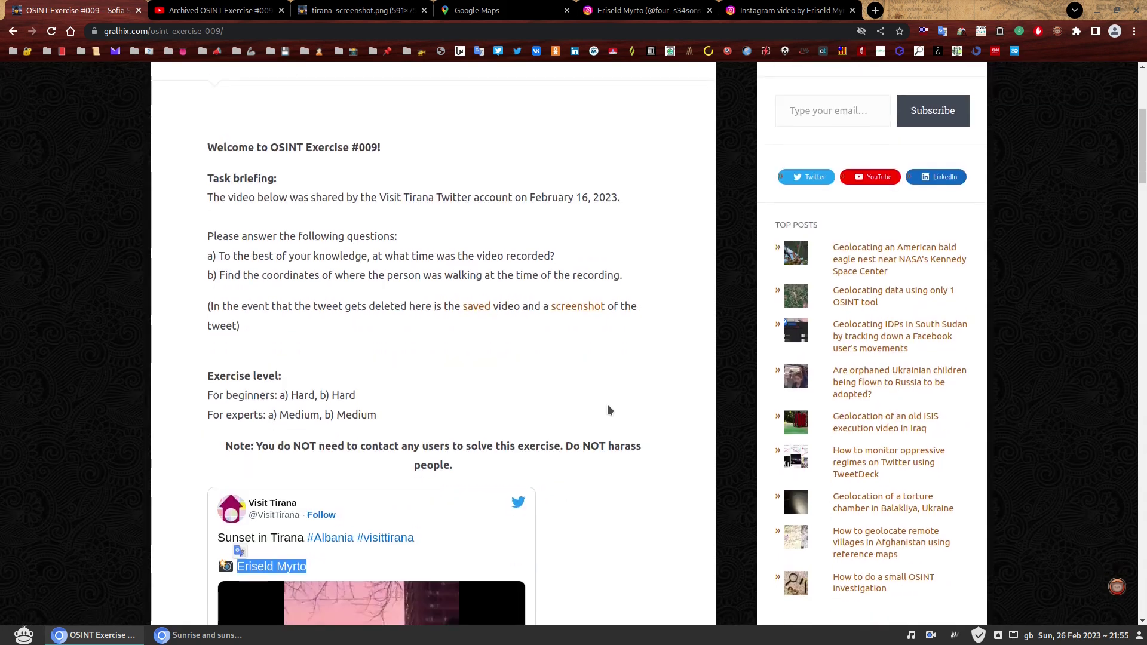
scroll(607, 406, down, 1)
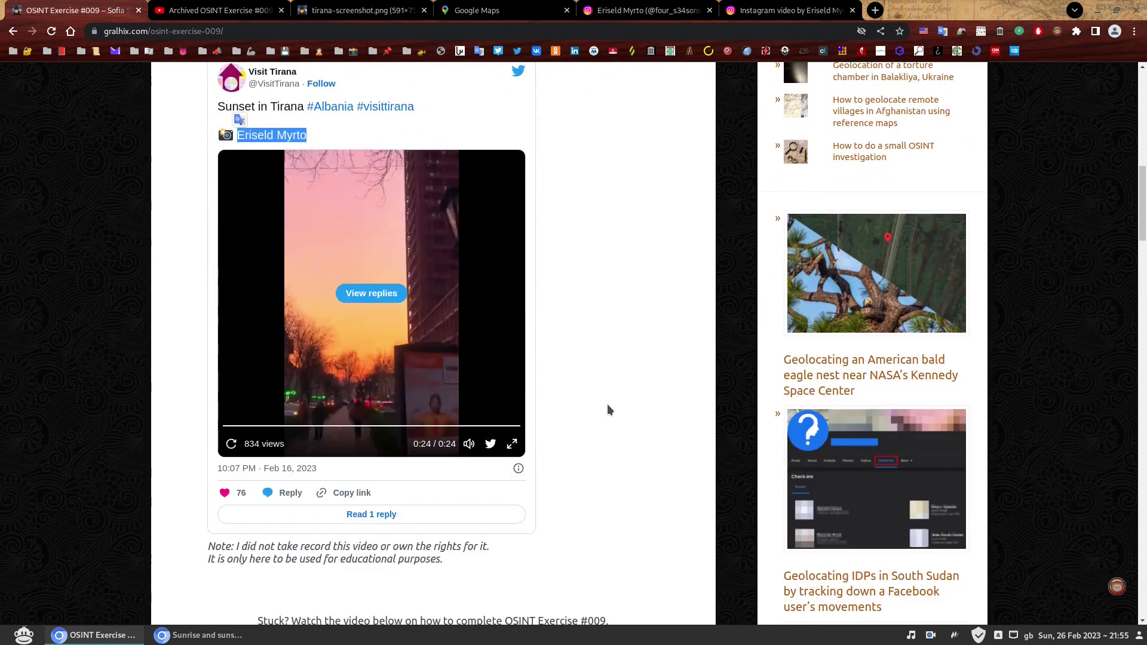
click(232, 444)
- In Google Maps, search 'tirana' and select Tirana, Albania from the suggestions
click(478, 10)
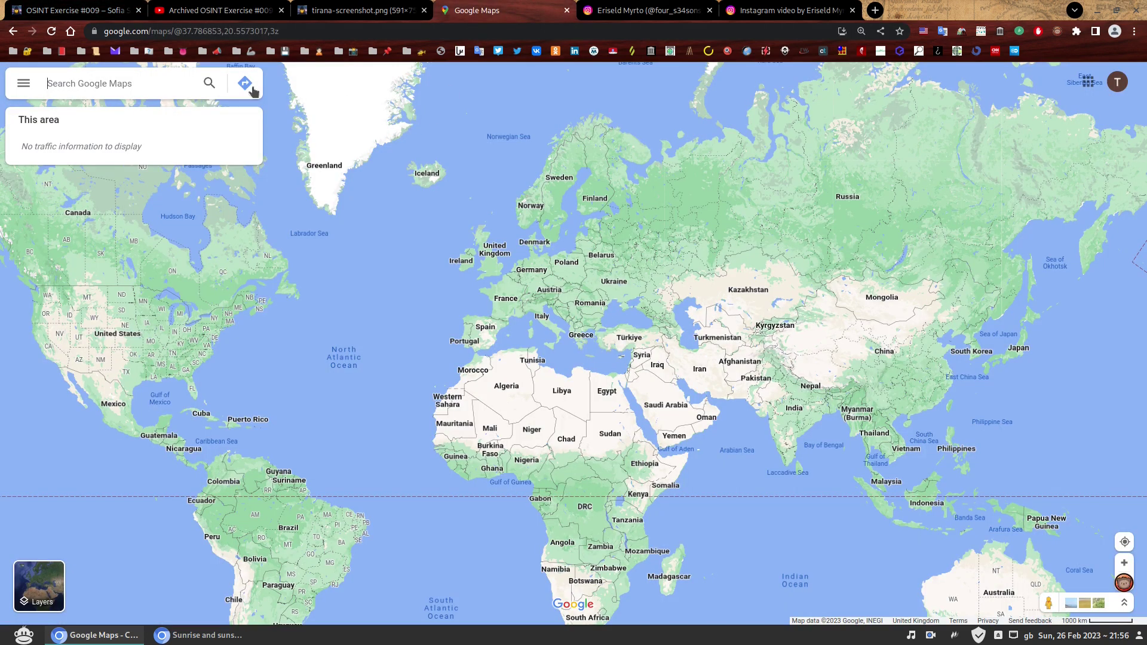
click(162, 79)
text(tirana)
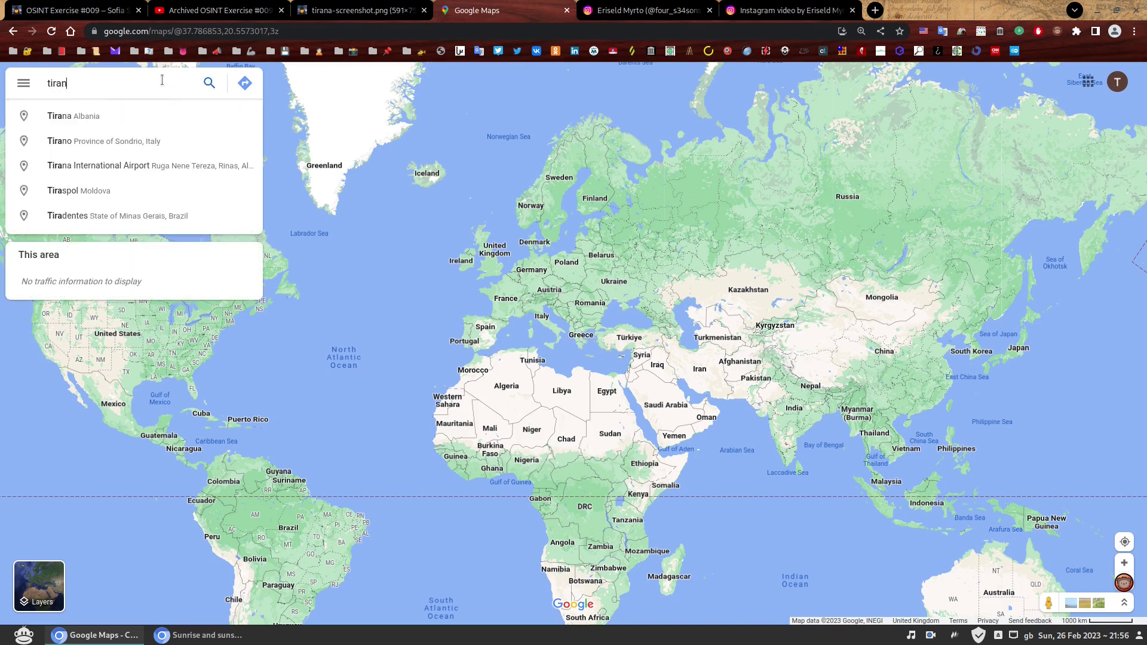
click(167, 120)
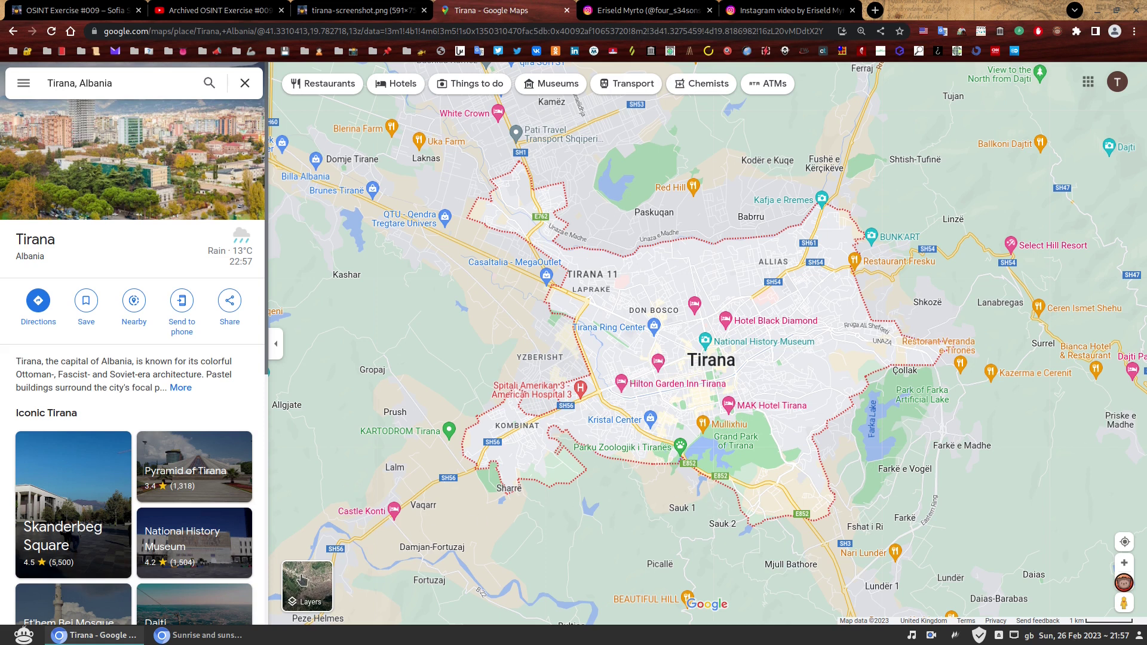
- Enable the Traffic layer showing typical traffic for Thursday at 16:45
mouse_move(301, 582)
click(404, 589)
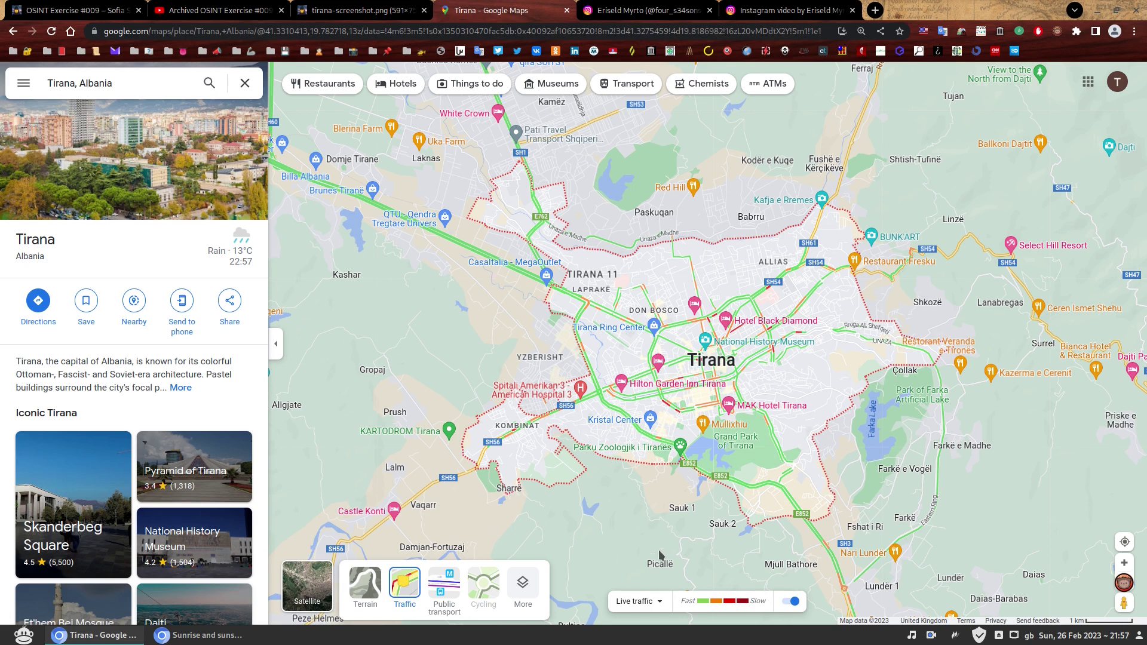
click(659, 604)
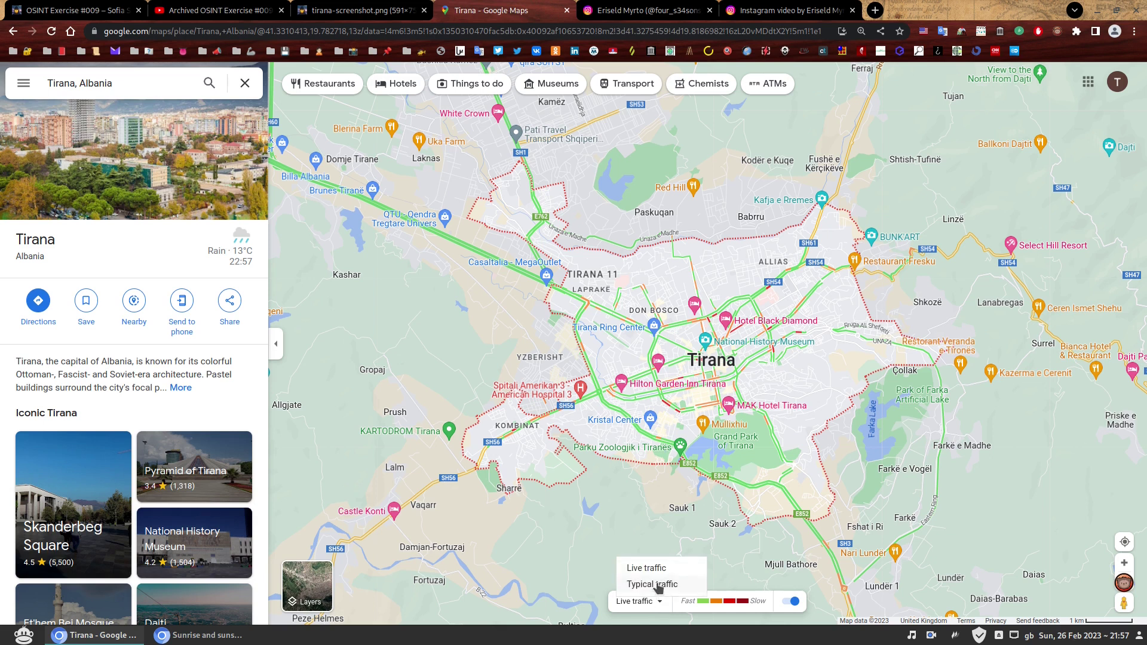
click(659, 584)
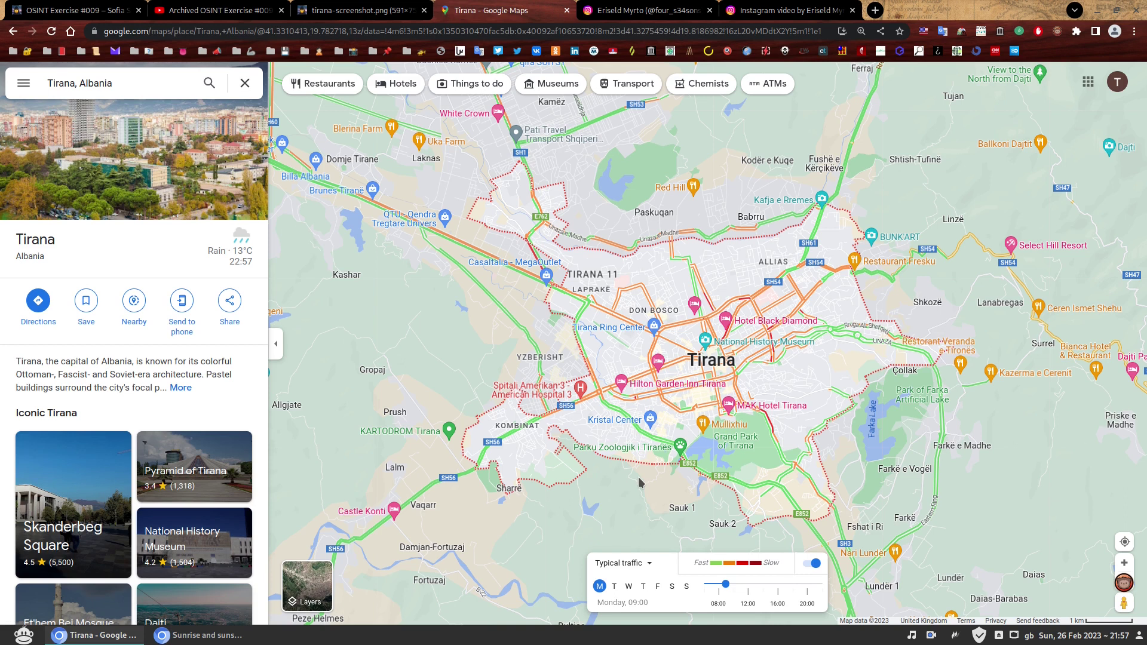
click(644, 587)
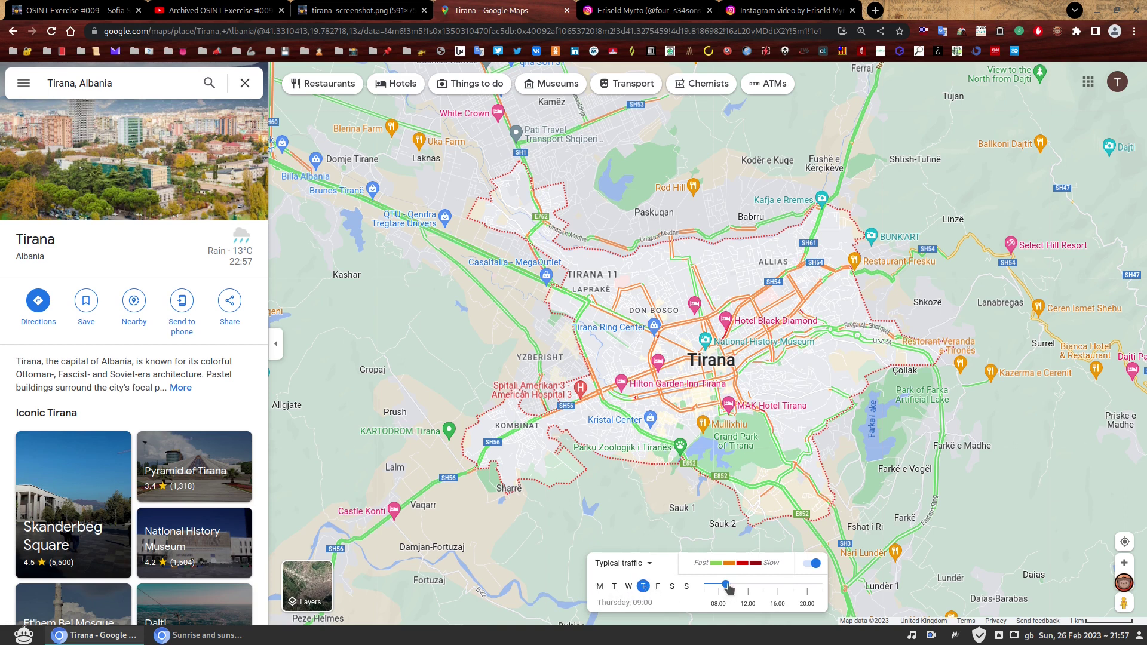
drag(729, 589, 770, 592)
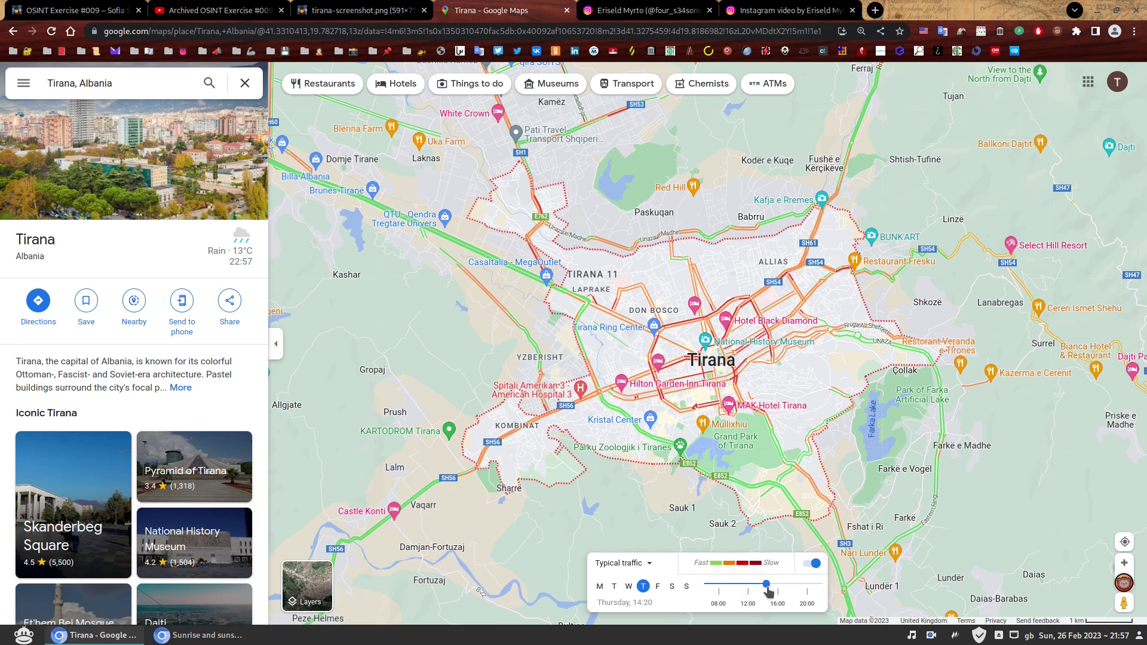
drag(769, 592, 787, 592)
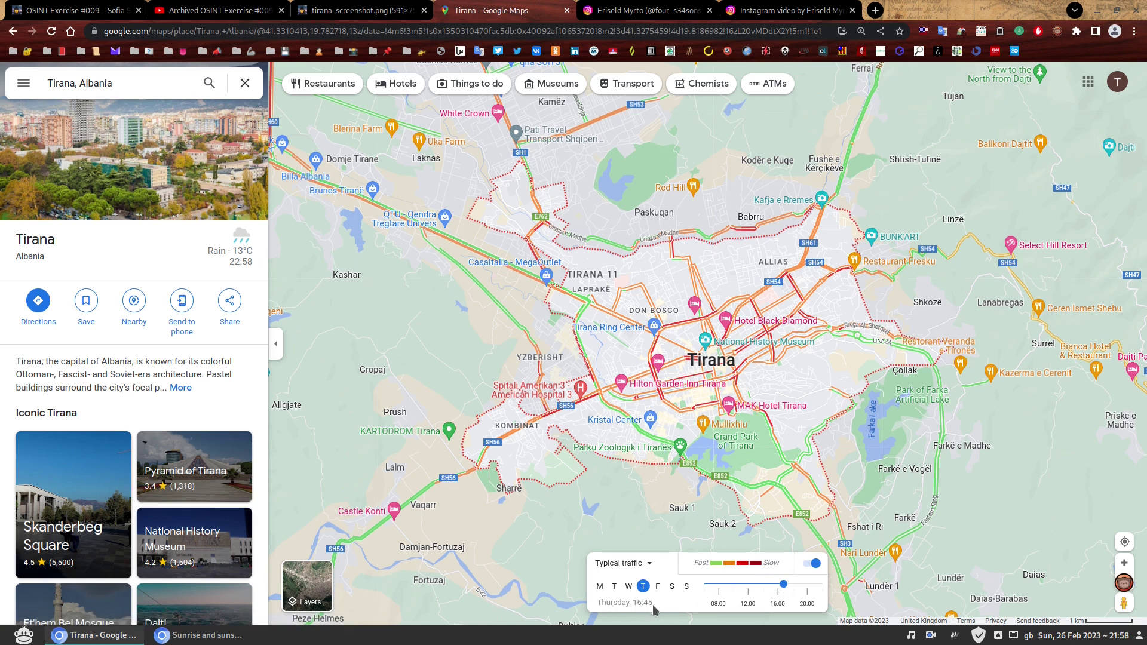
- Zoom in and centre the traffic map on downtown Tirana
scroll(801, 411, up, 2)
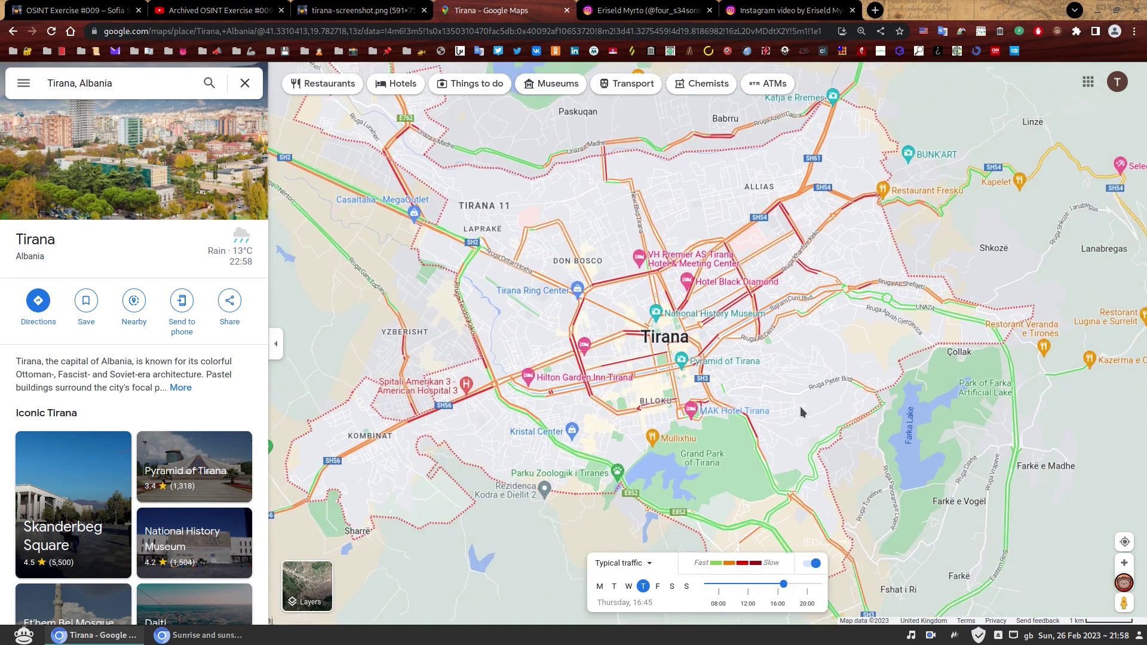
drag(520, 437, 545, 474)
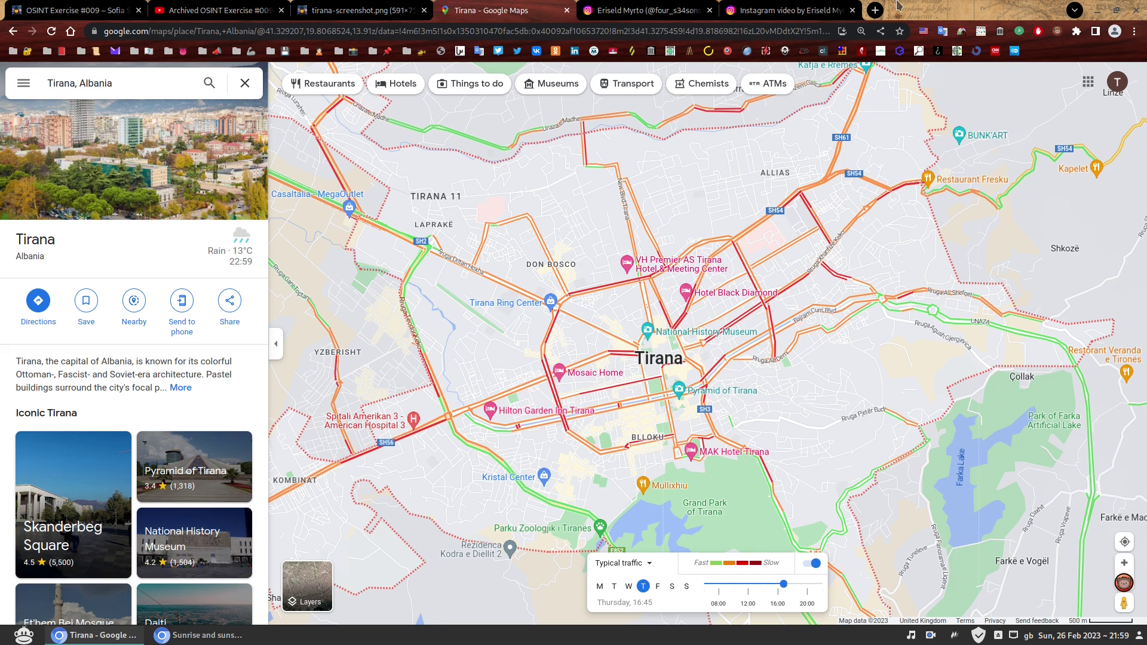
- From the poster's Instagram profile, open the orange-sky high-rise post in a new tab
click(691, 7)
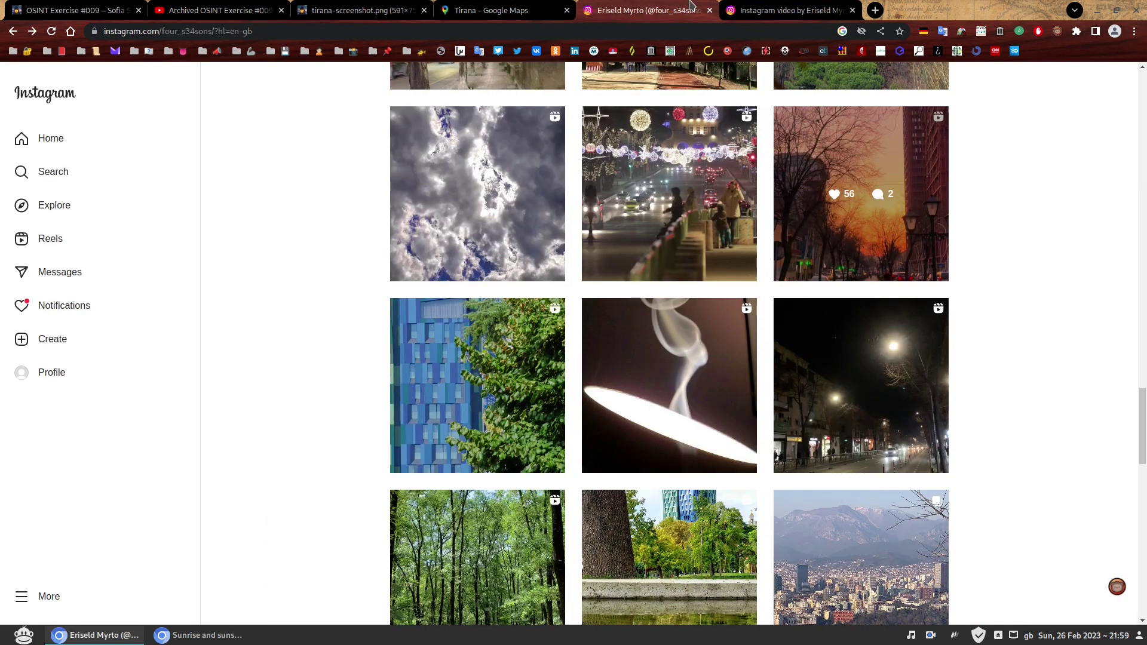
scroll(824, 381, up, 12)
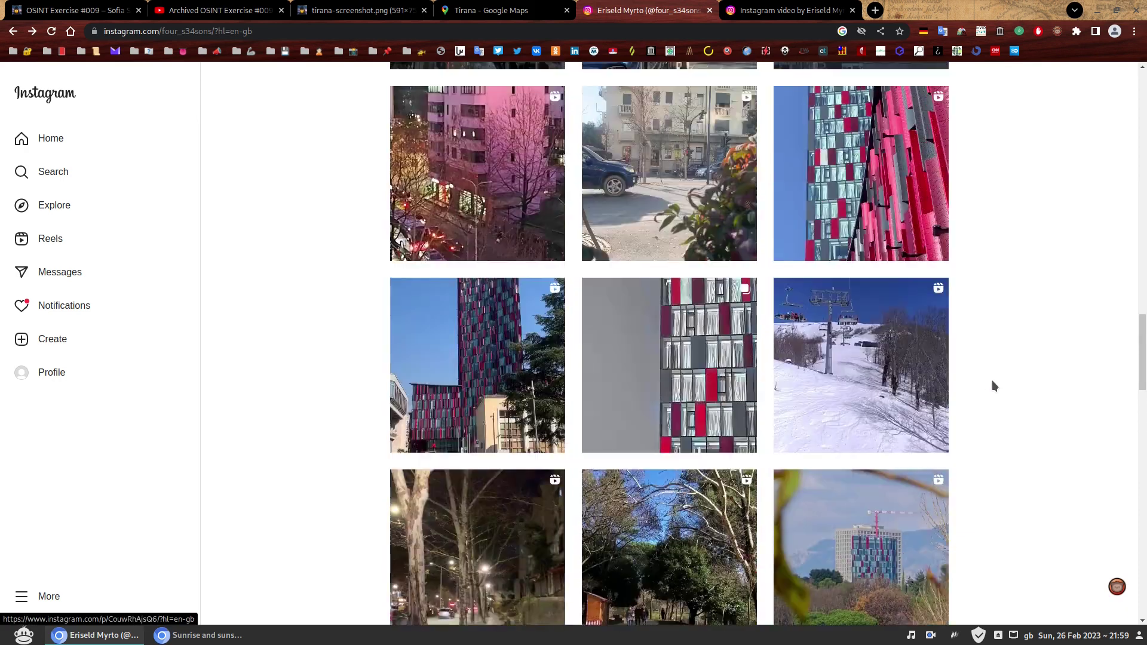
scroll(1005, 389, up, 8)
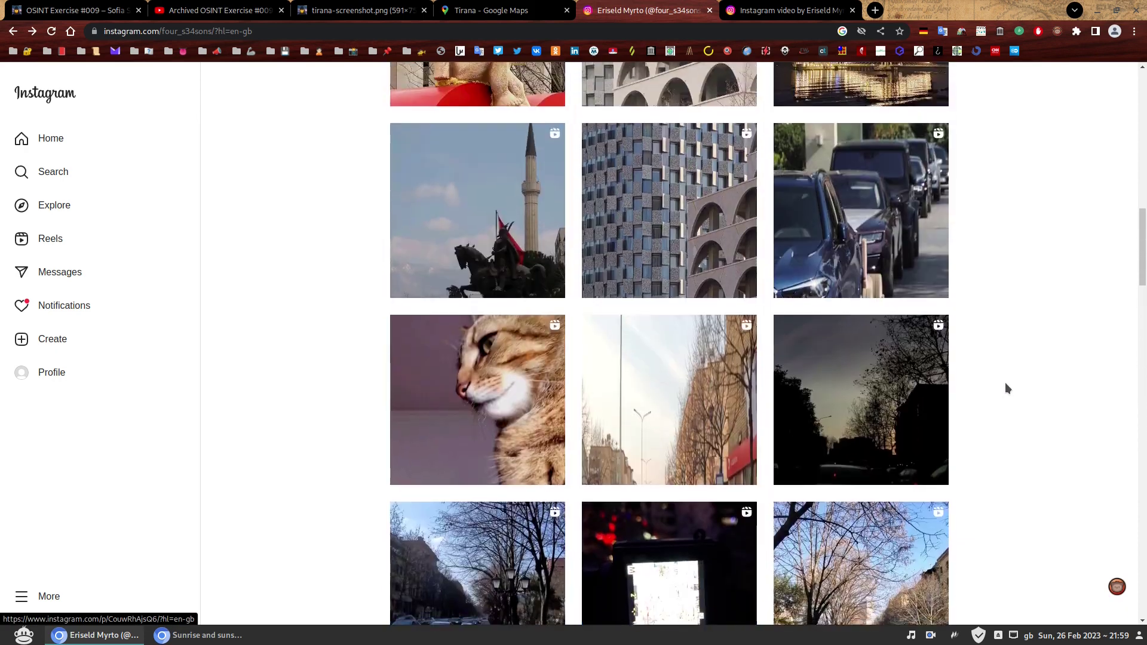
scroll(865, 472, down, 4)
right_click(850, 447)
click(876, 460)
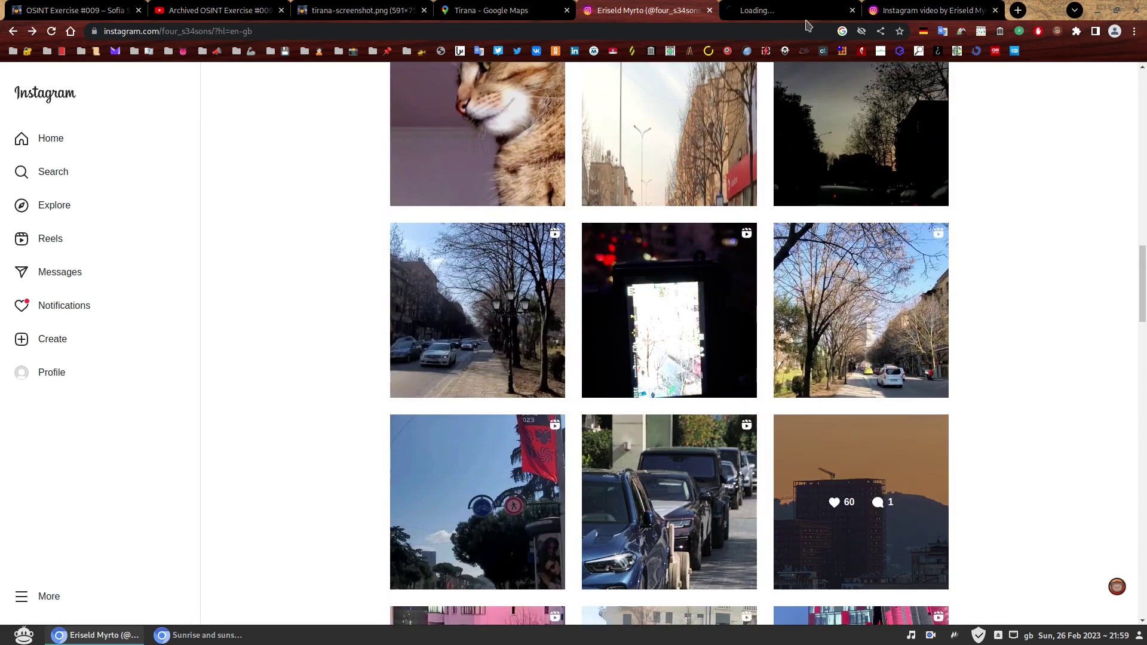
click(782, 10)
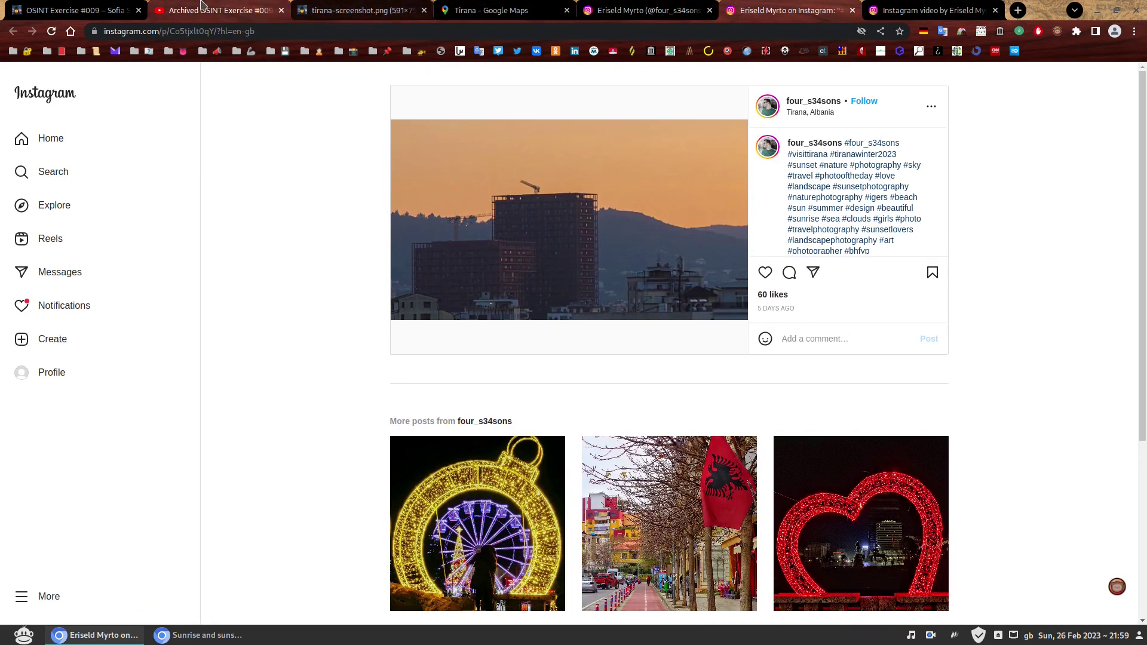
- Compare the Instagram sunset post against the tweet video, replayed and paused near its start
click(71, 10)
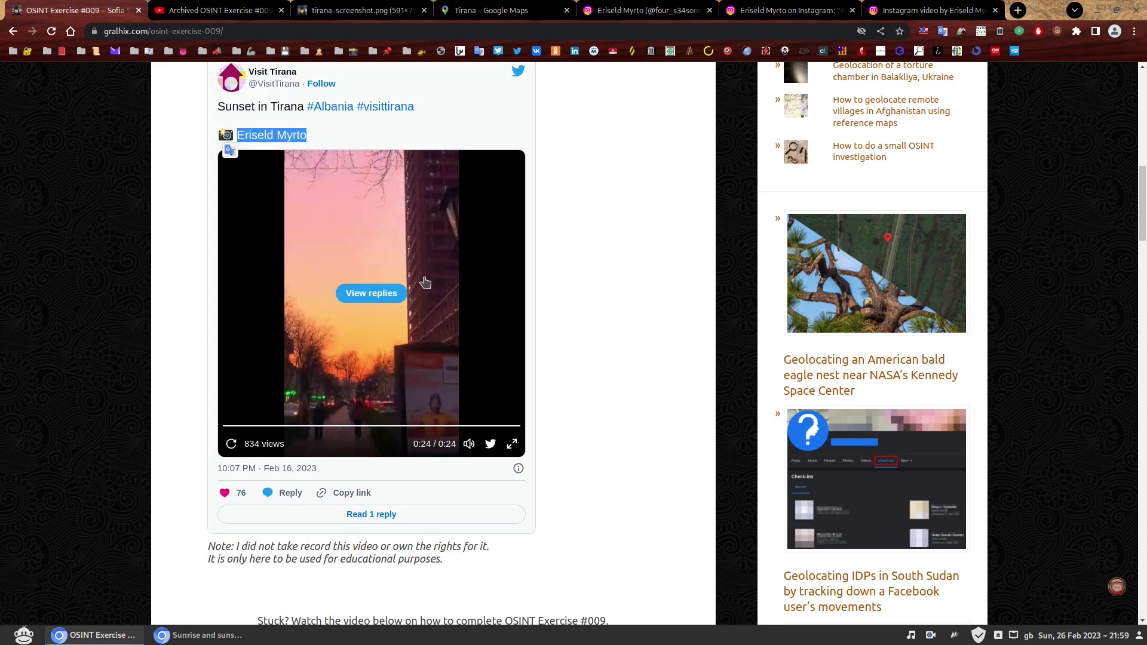
click(231, 444)
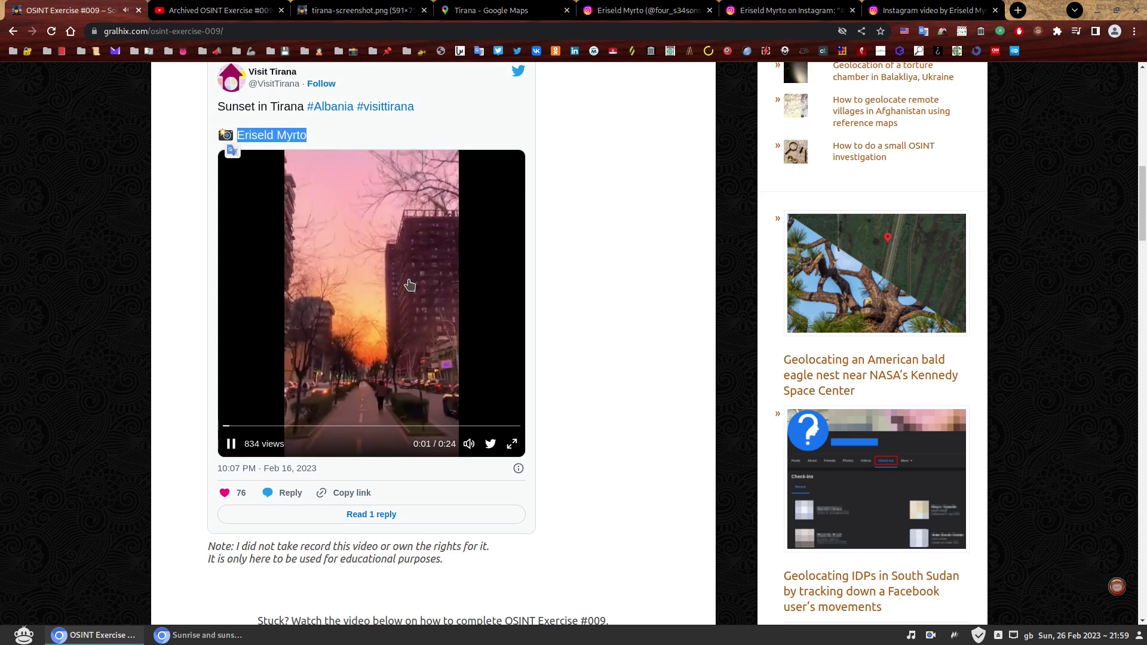
click(443, 306)
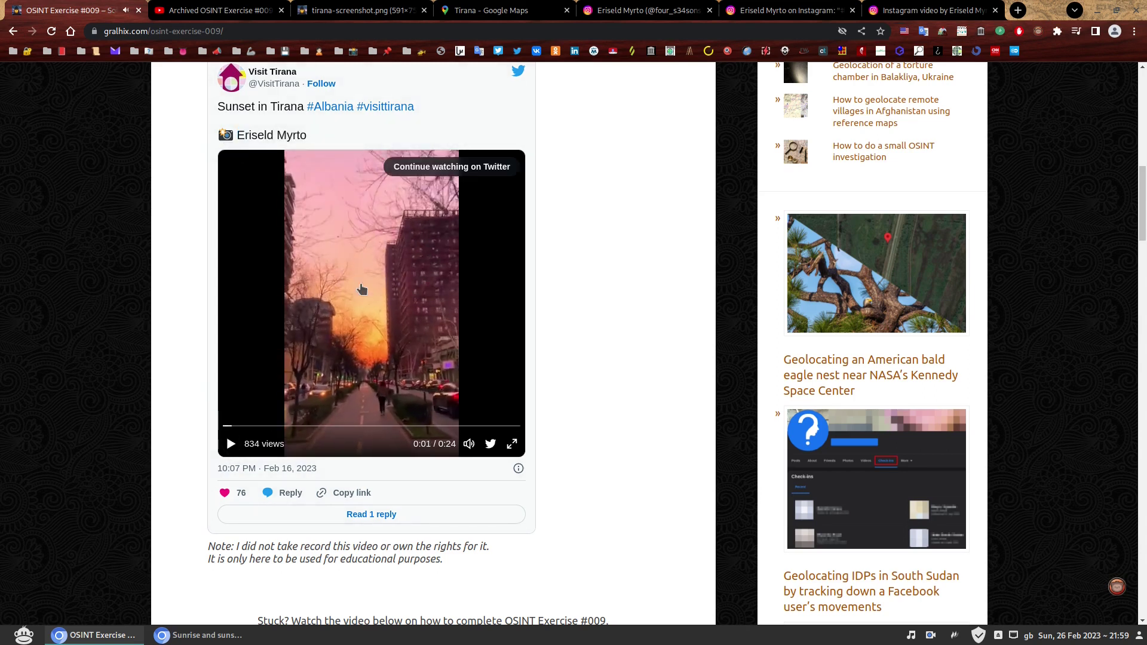
click(789, 10)
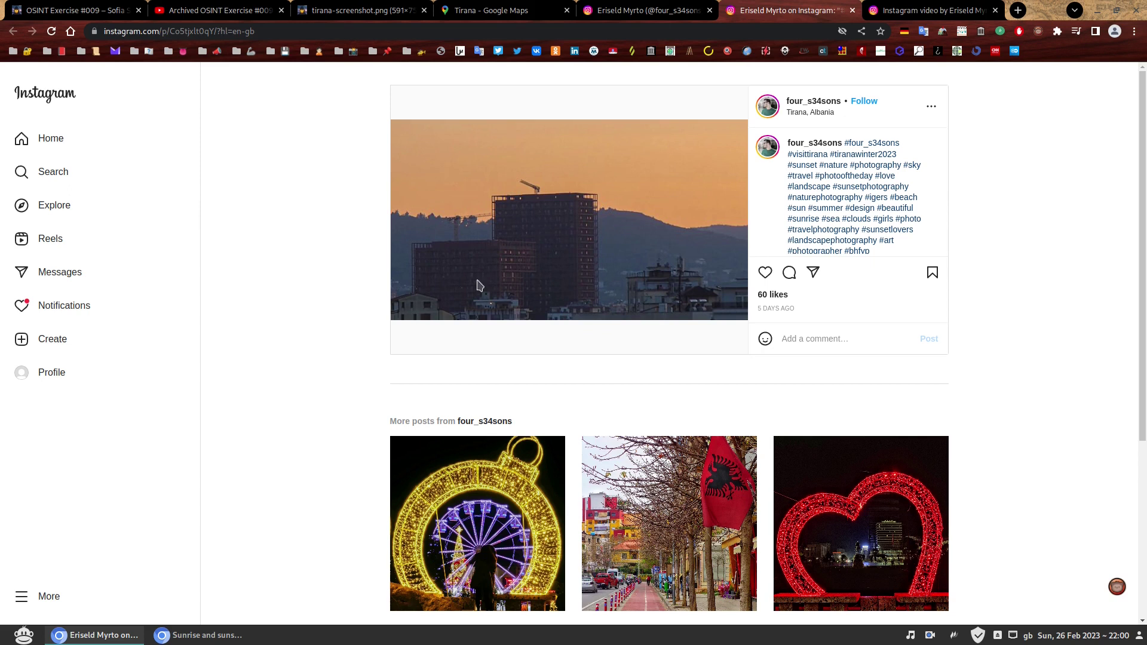
click(78, 10)
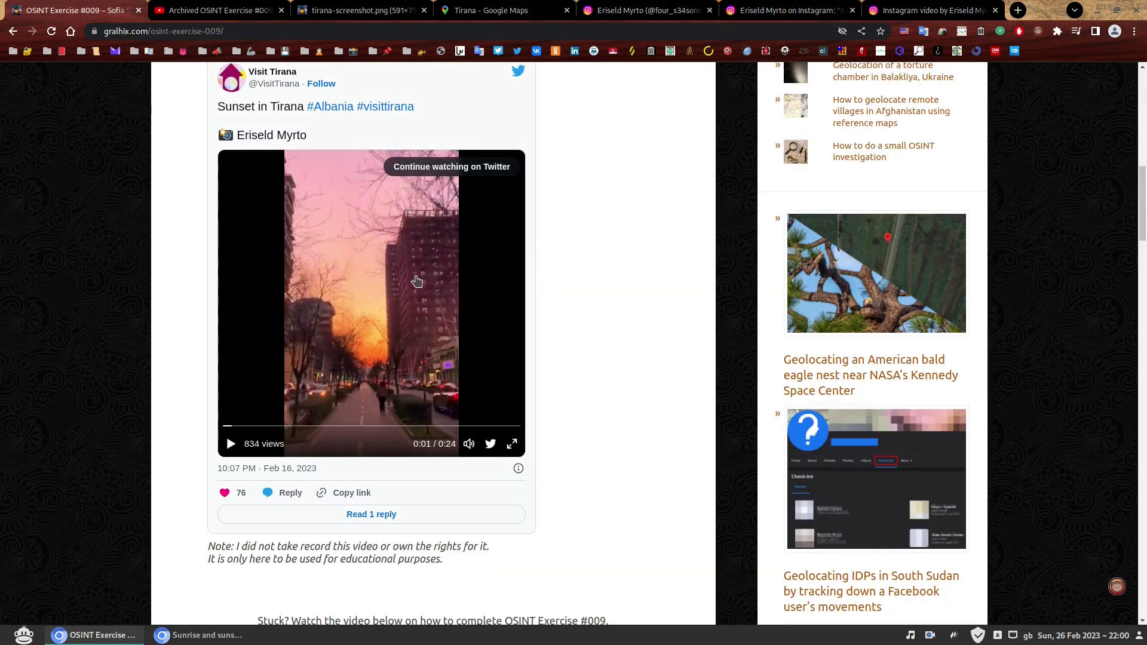
click(789, 10)
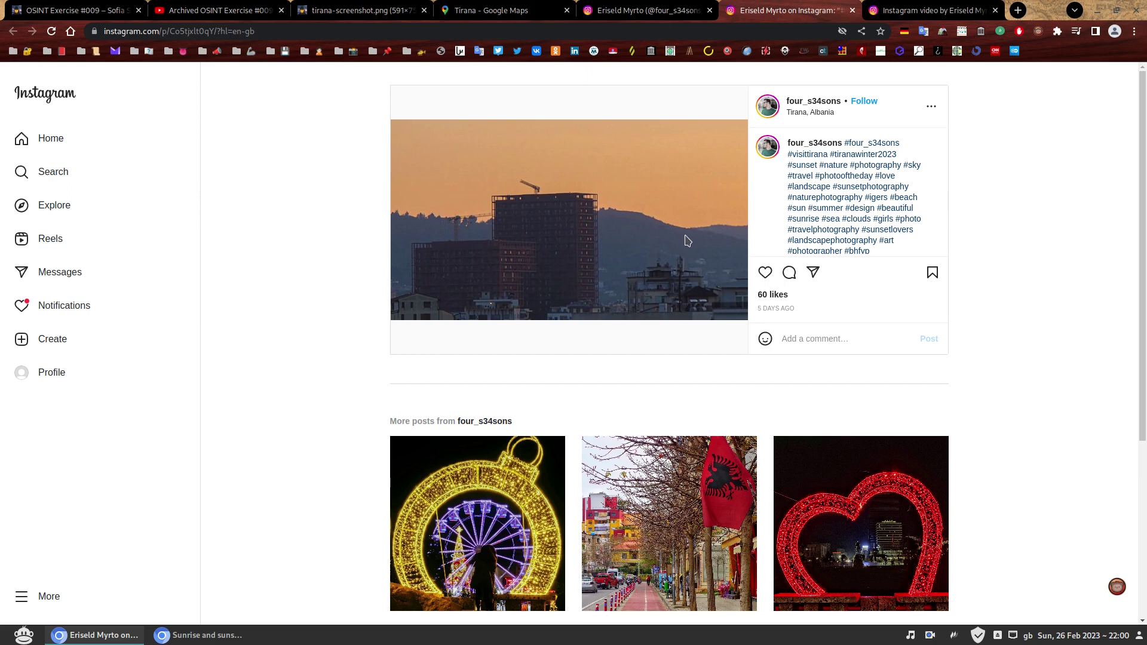
- Add terrain relief to the Tirana map, pan to the southern hills, then return to the sunset post
key(ctrl+4)
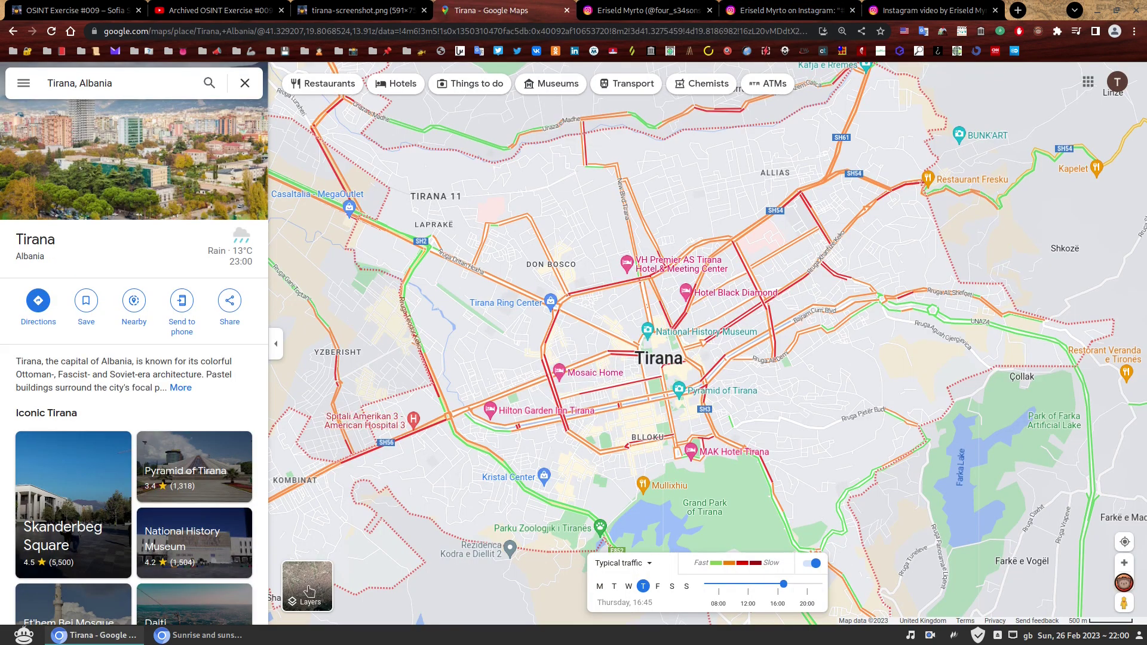
mouse_move(308, 589)
click(368, 591)
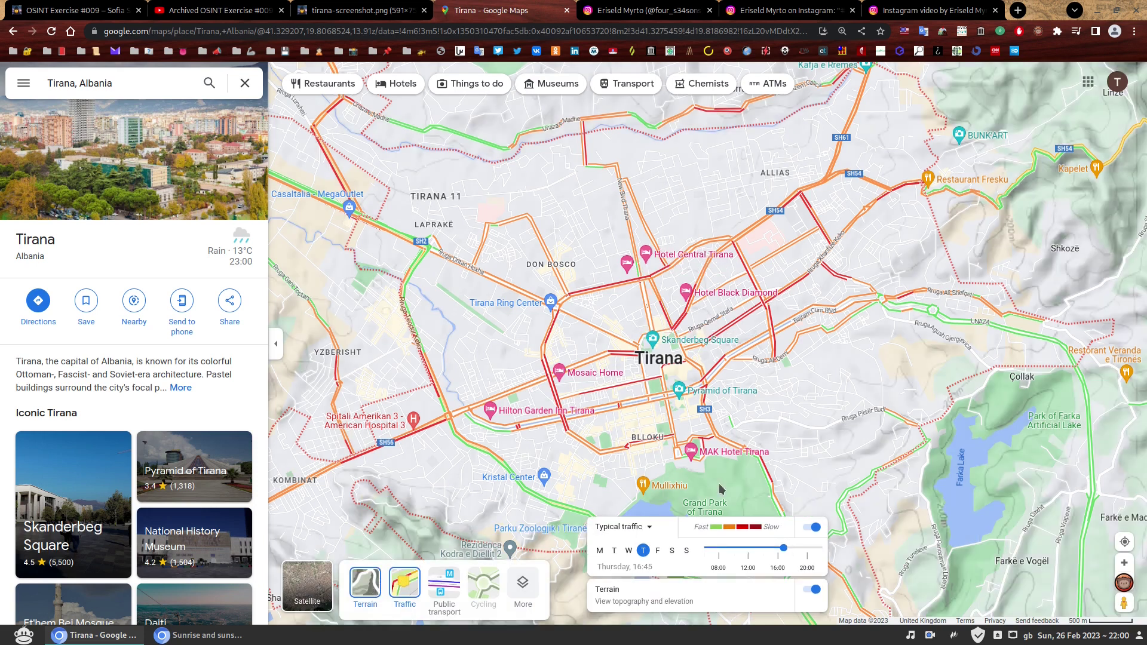
mouse_move(801, 435)
mouse_down()
mouse_move(819, 372)
mouse_move(773, 377)
mouse_up()
scroll(819, 371, down, 3)
scroll(776, 383, down, 2)
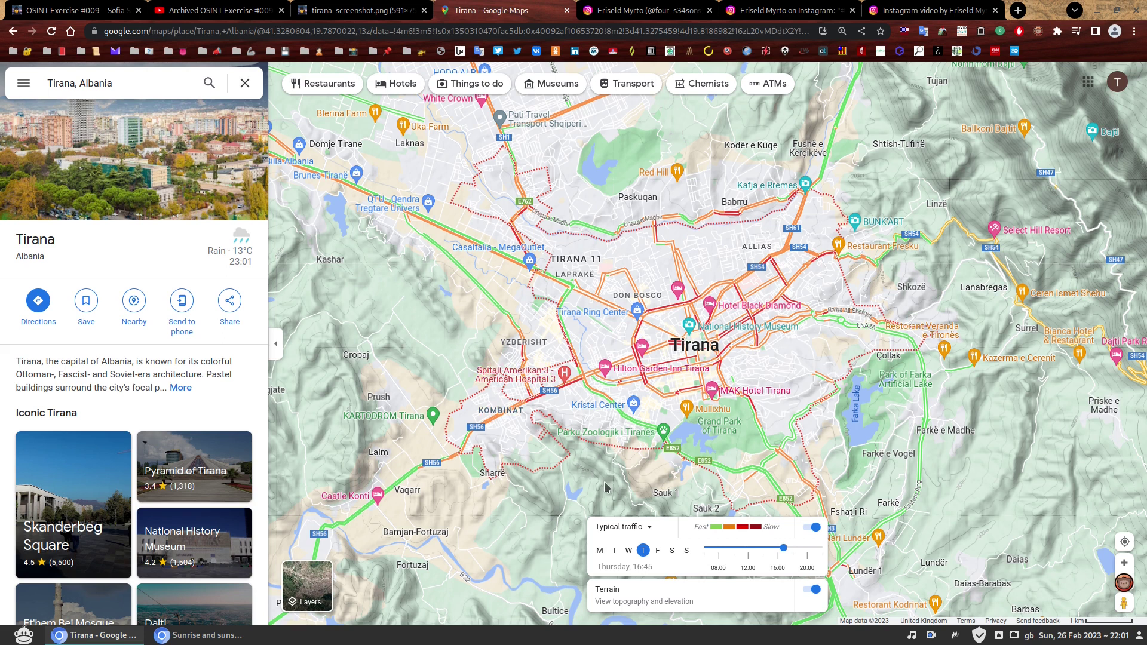
scroll(606, 487, up, 2)
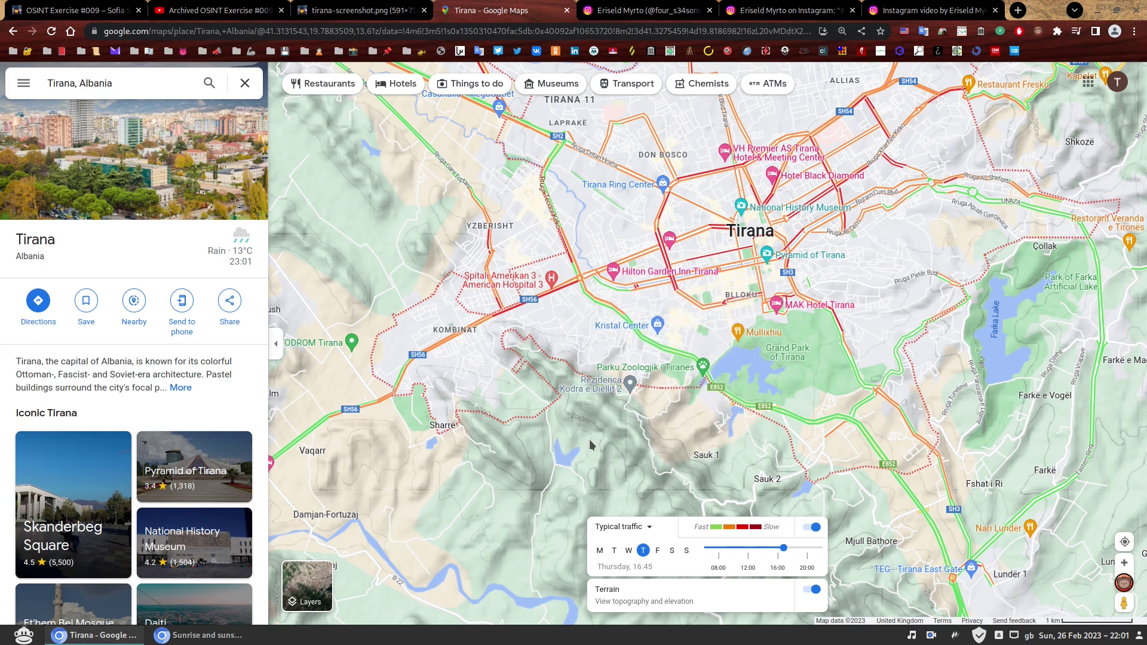
click(782, 10)
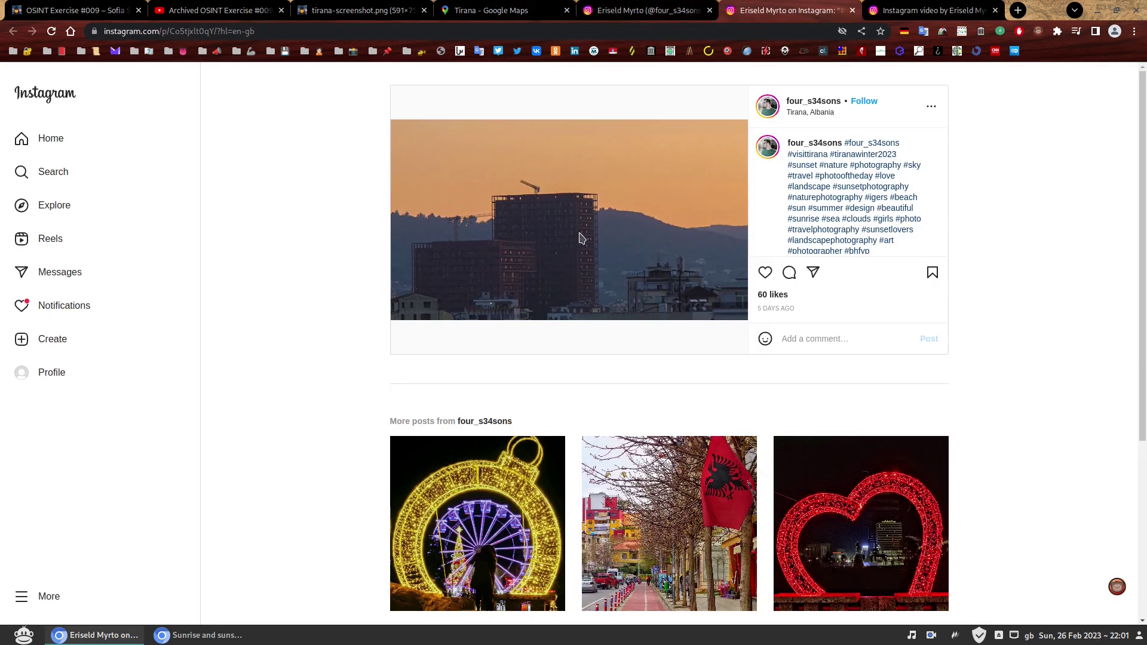
click(602, 11)
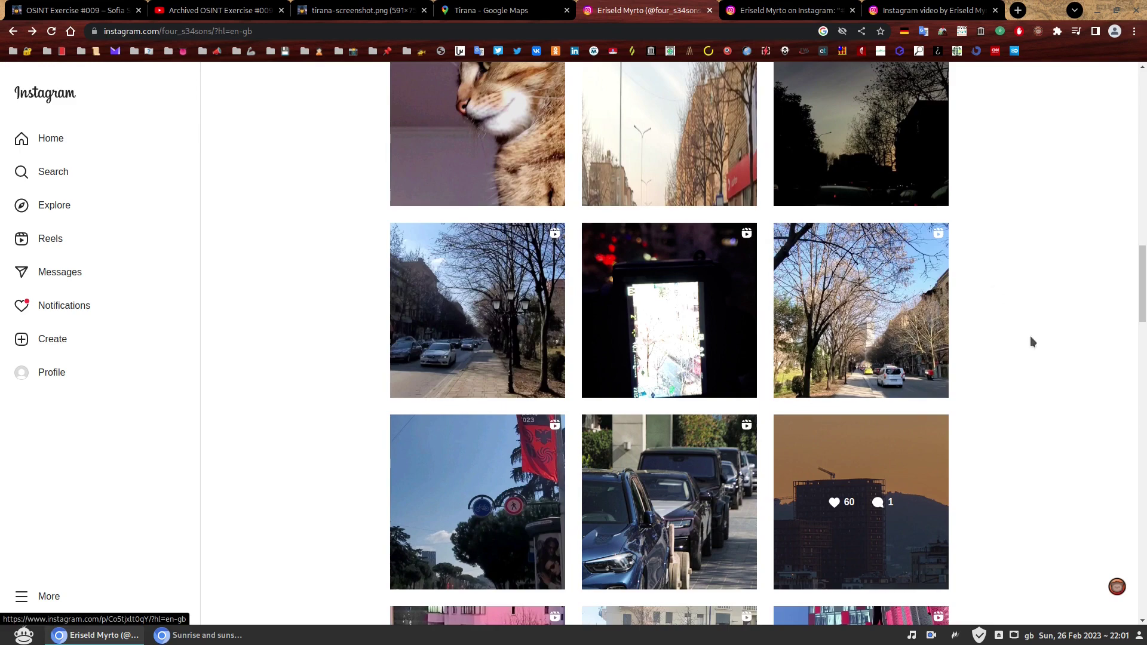
scroll(1029, 337, up, 3)
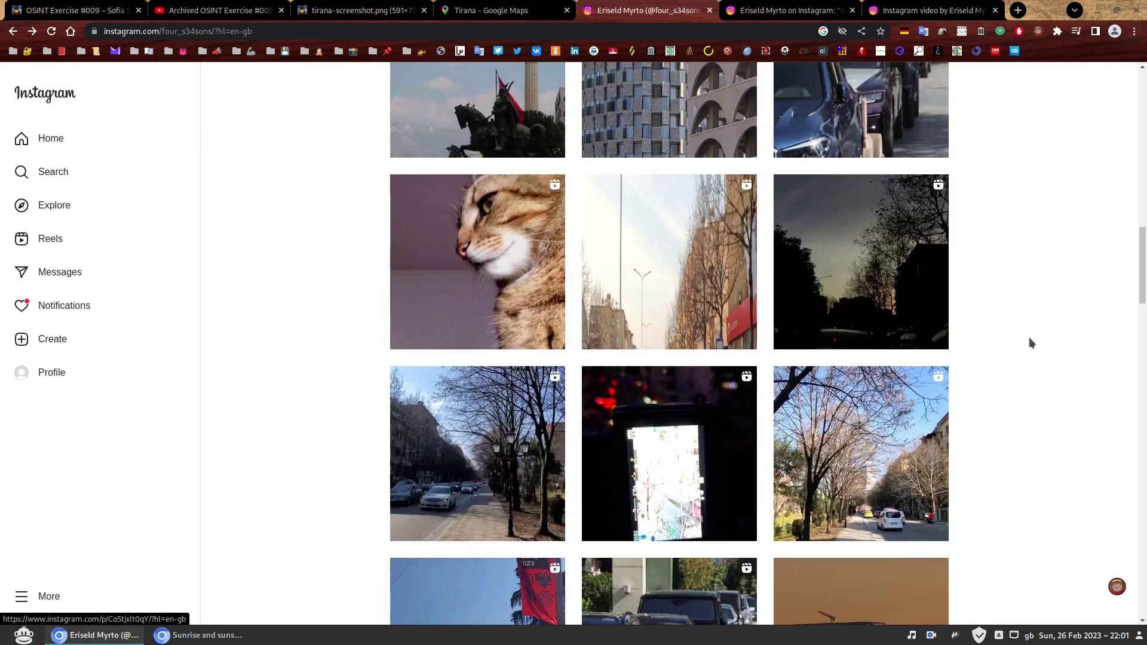
scroll(1030, 338, down, 15)
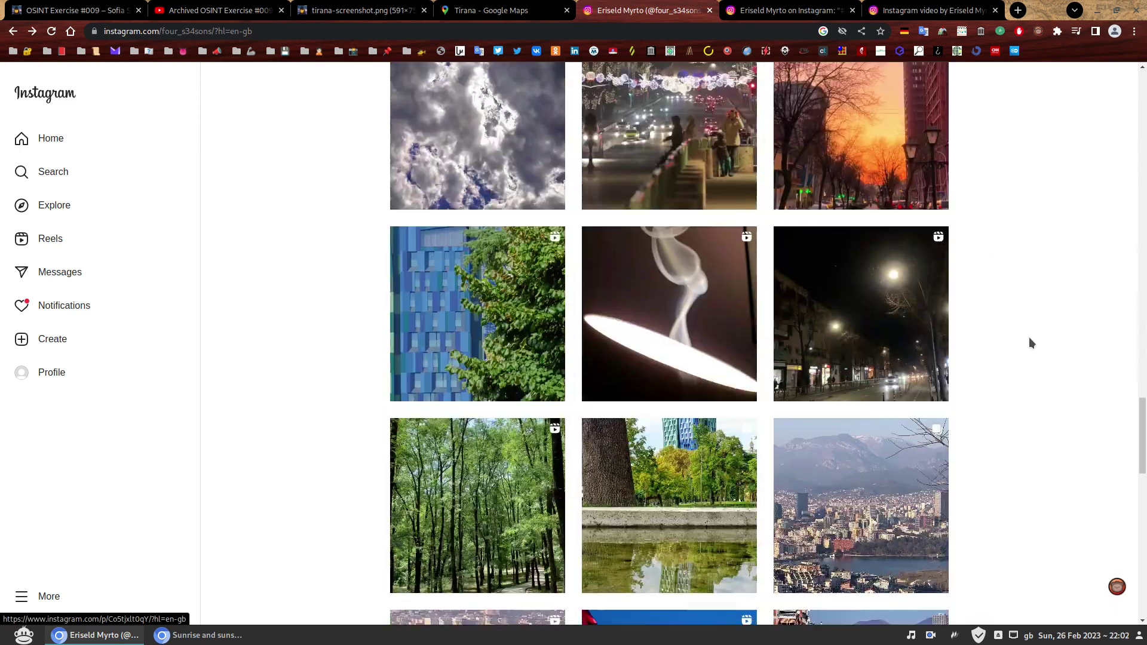
scroll(1029, 337, down, 5)
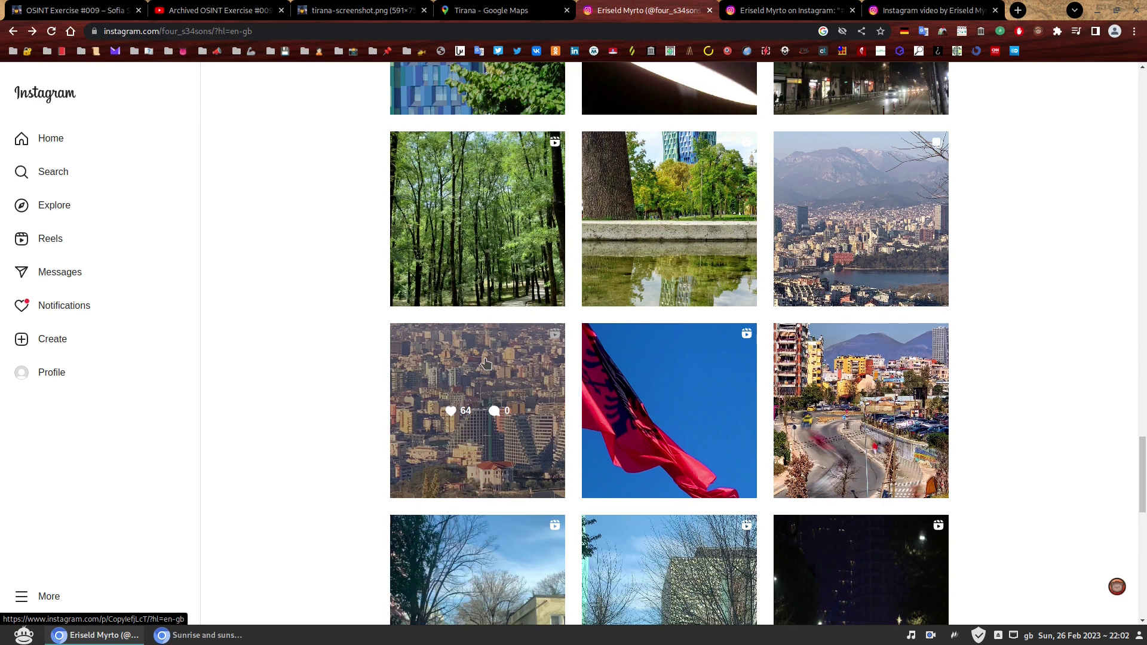
- Open and pause the February 14 hillside city video, checking it against the sunset post and tweet
click(485, 363)
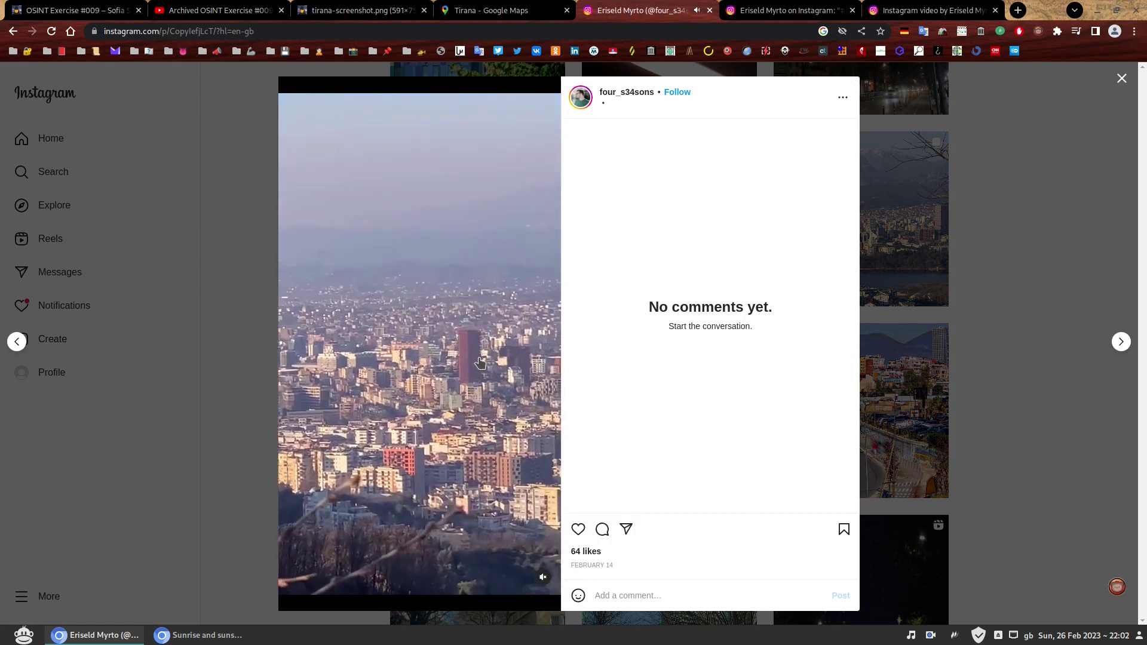
click(440, 348)
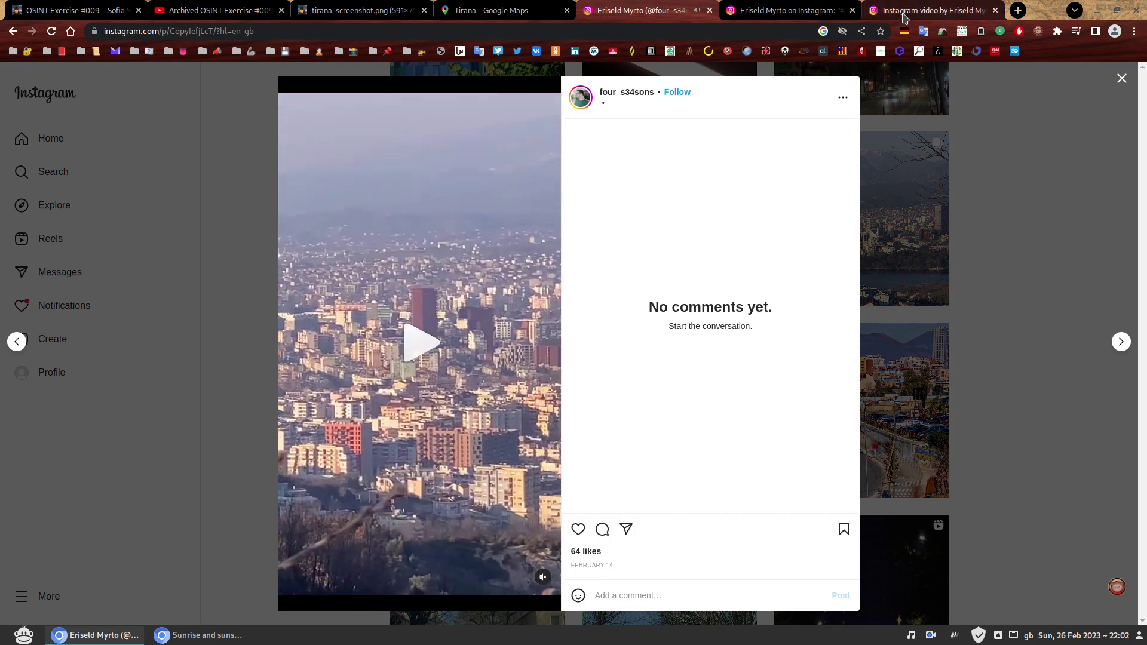
key(ctrl+Tab)
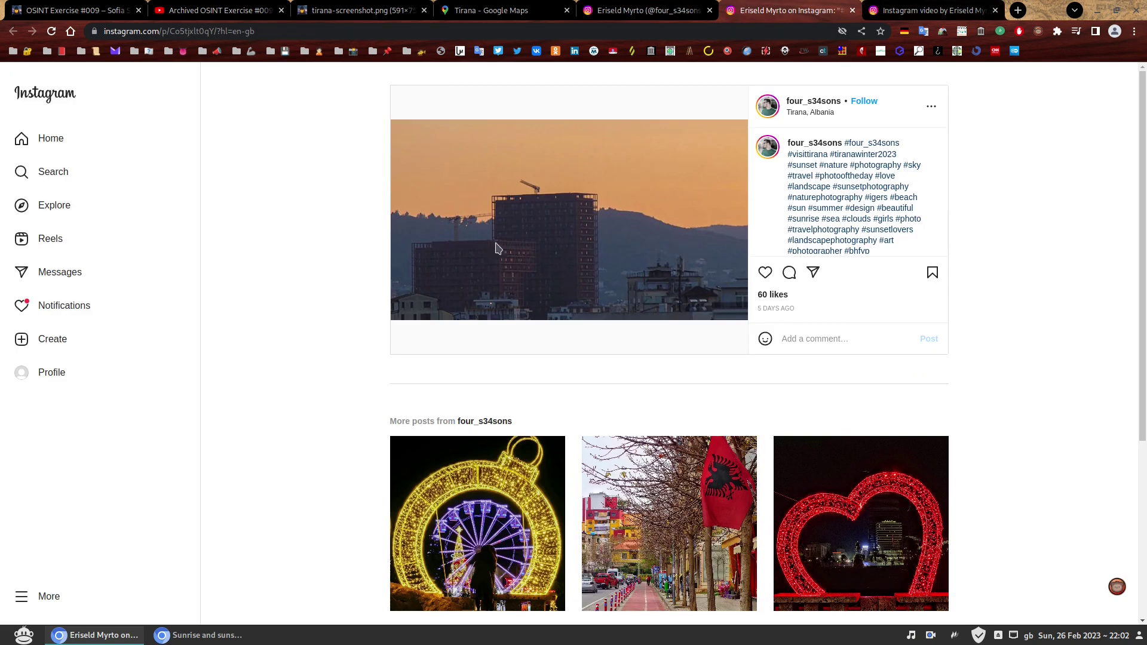
key(ctrl+1)
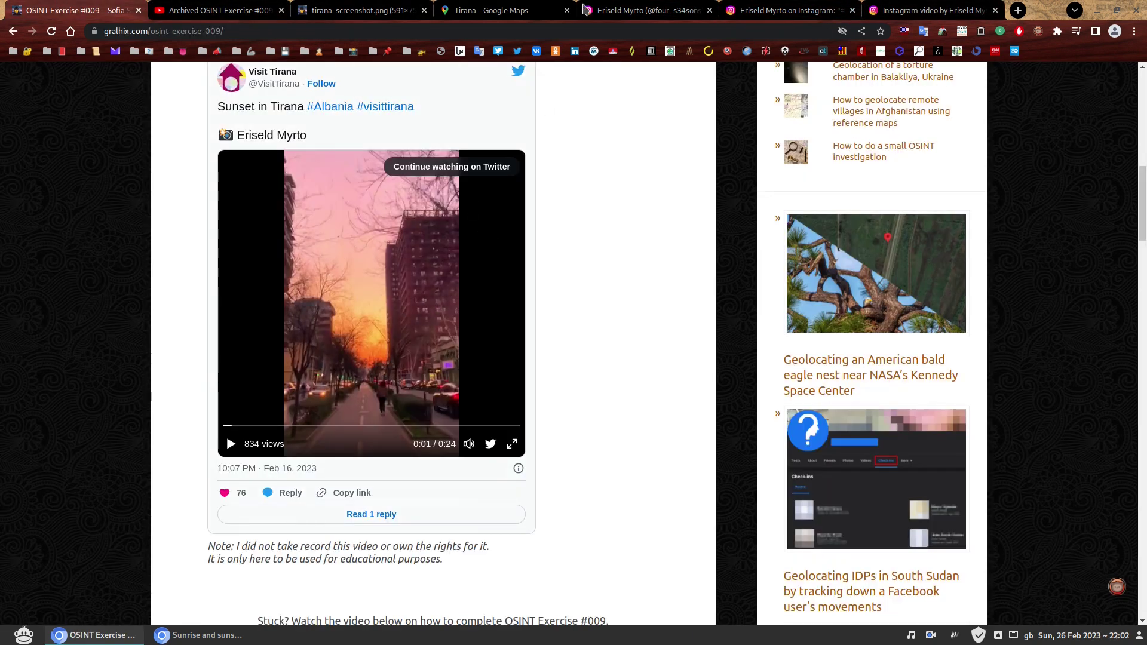
key(ctrl+5)
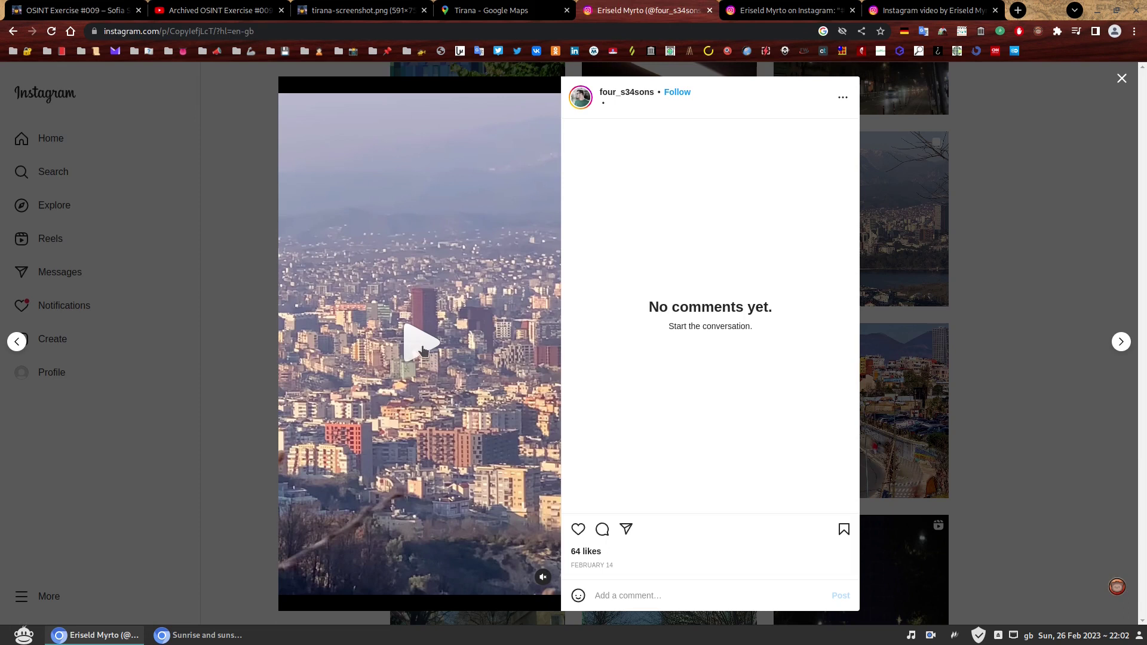
- Resume the panorama, pause it on the city blocks, then resume it again
click(421, 350)
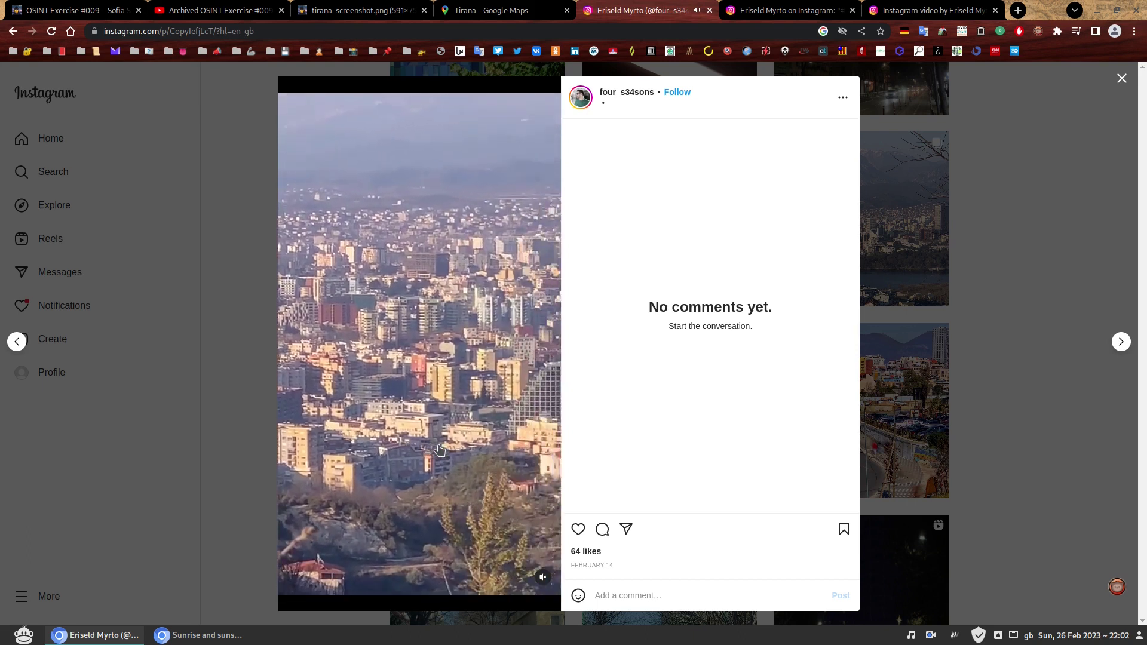
click(440, 450)
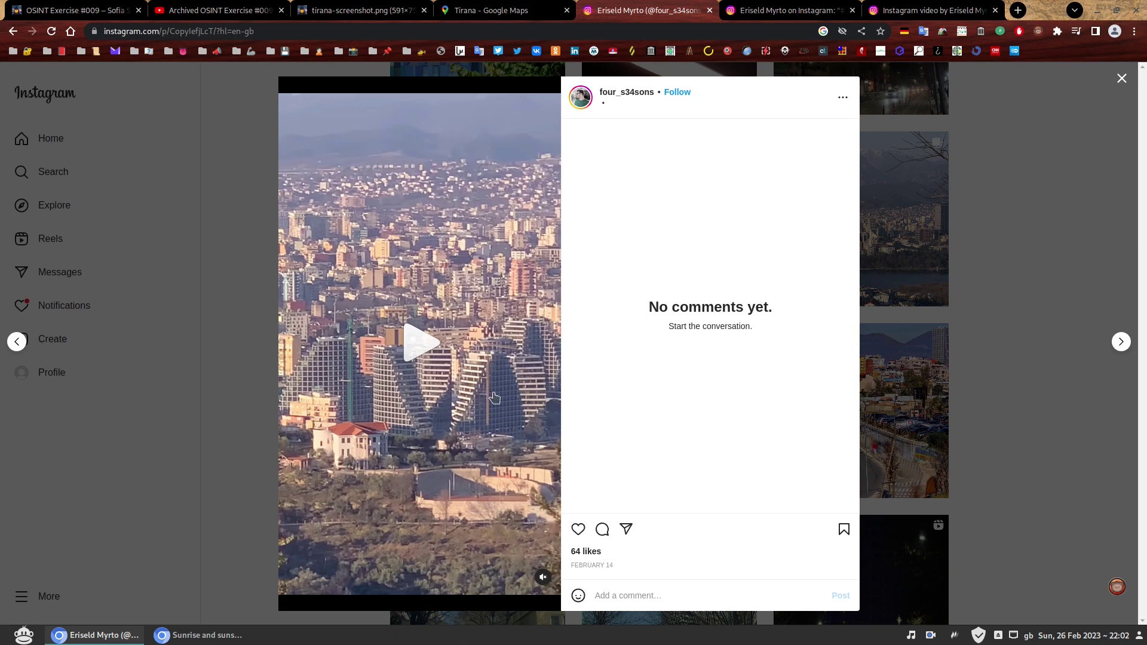
click(417, 352)
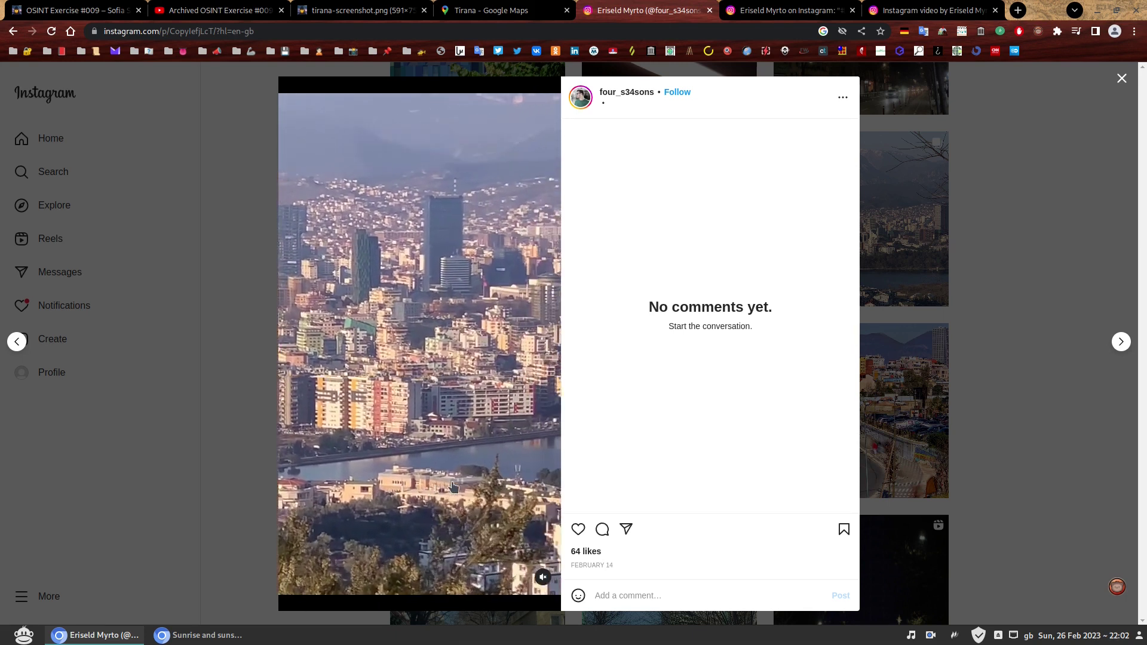
- Play and pause the Tirana panorama repeatedly, ending on the towers-behind-the-lake frame
click(453, 487)
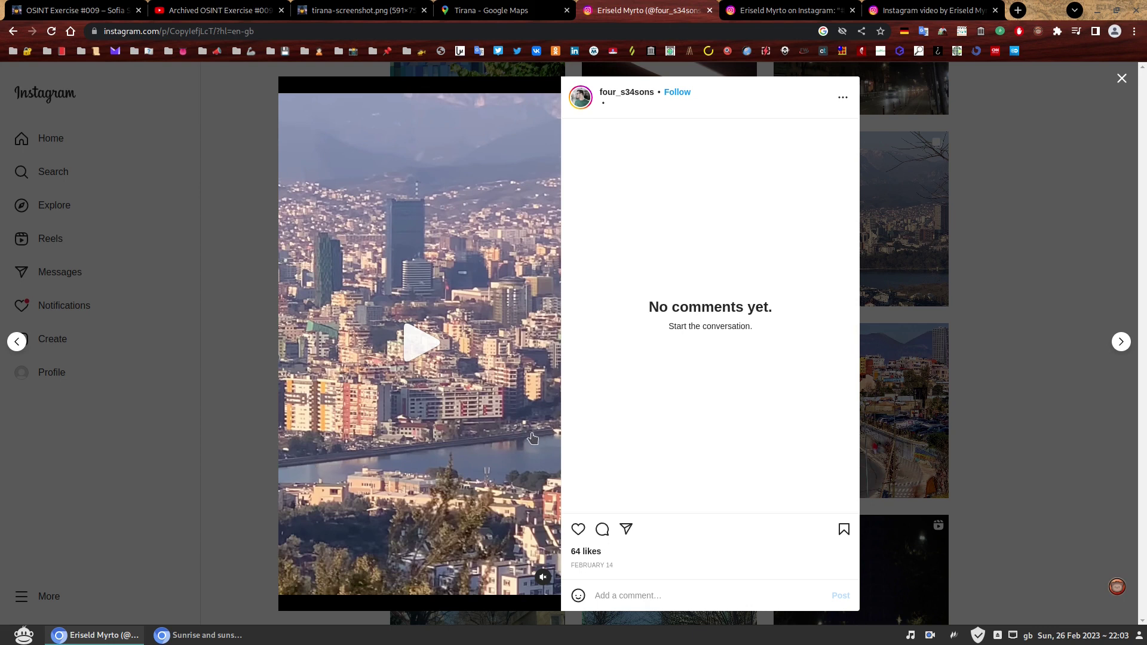
click(473, 456)
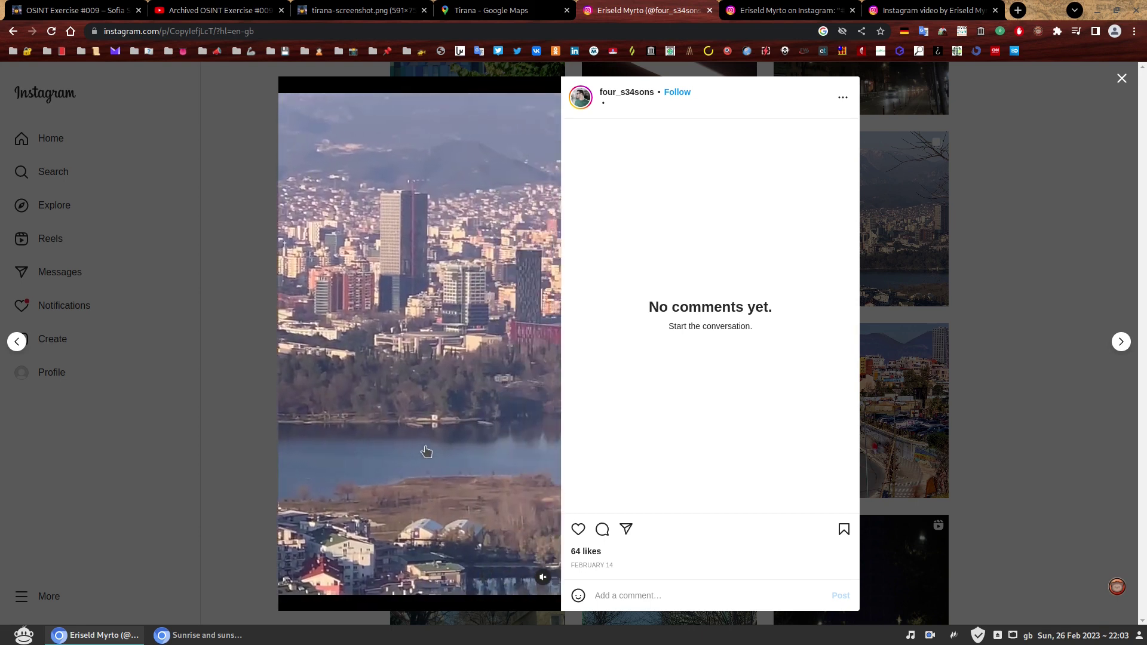
click(454, 412)
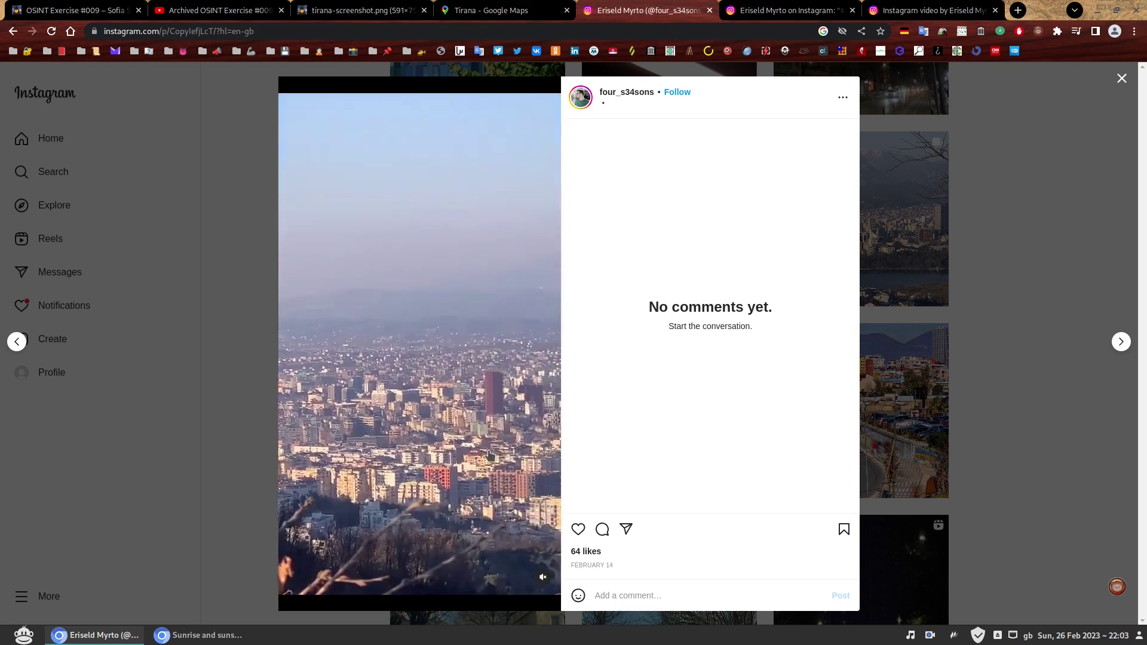
click(480, 418)
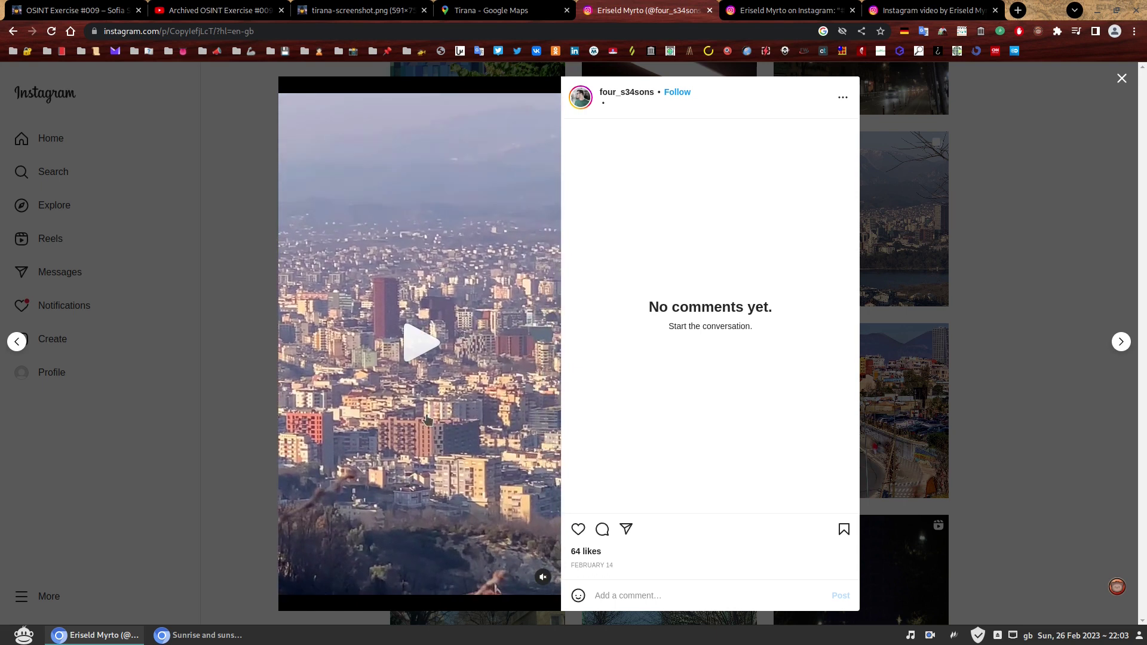
click(428, 372)
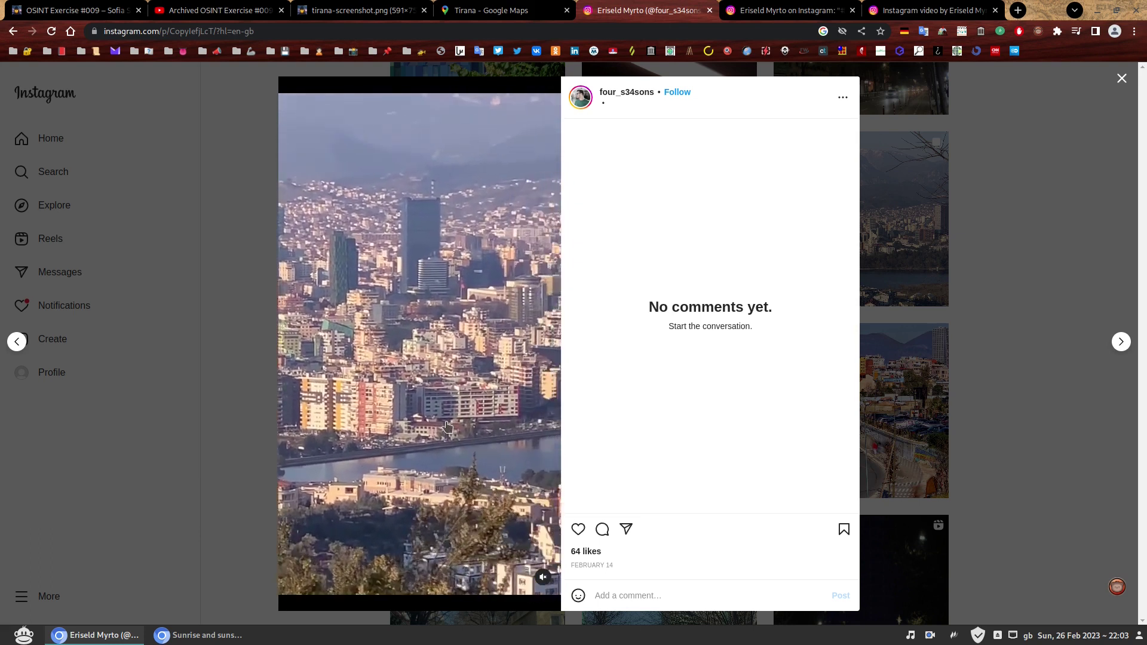
click(421, 382)
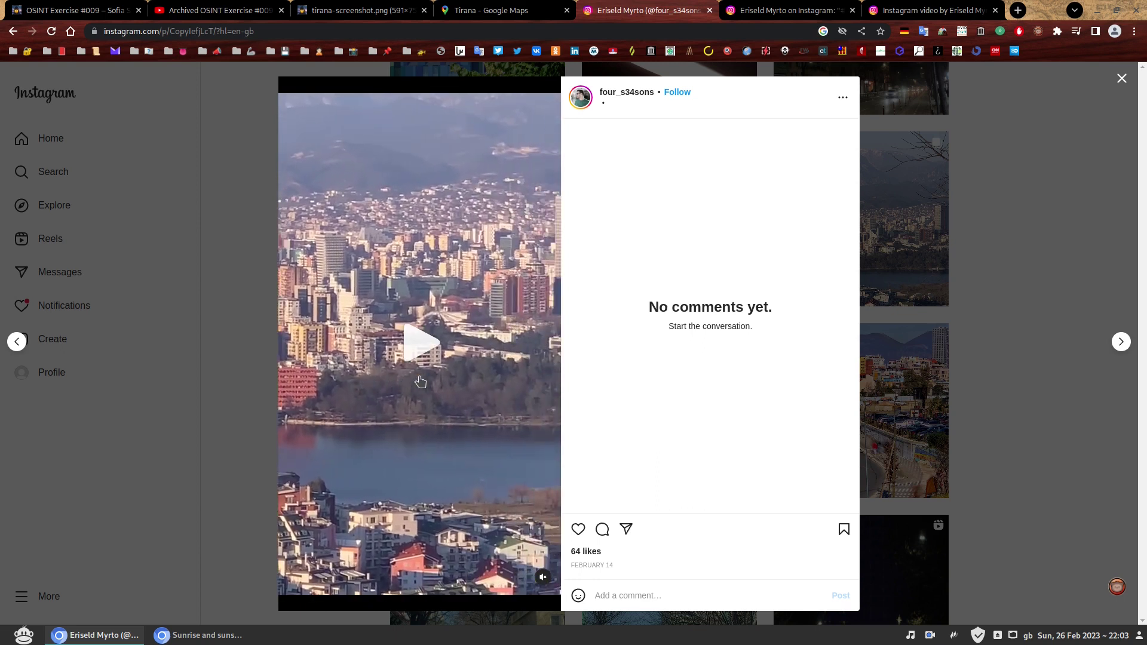
- Switch the Tirana map to Satellite imagery
click(494, 18)
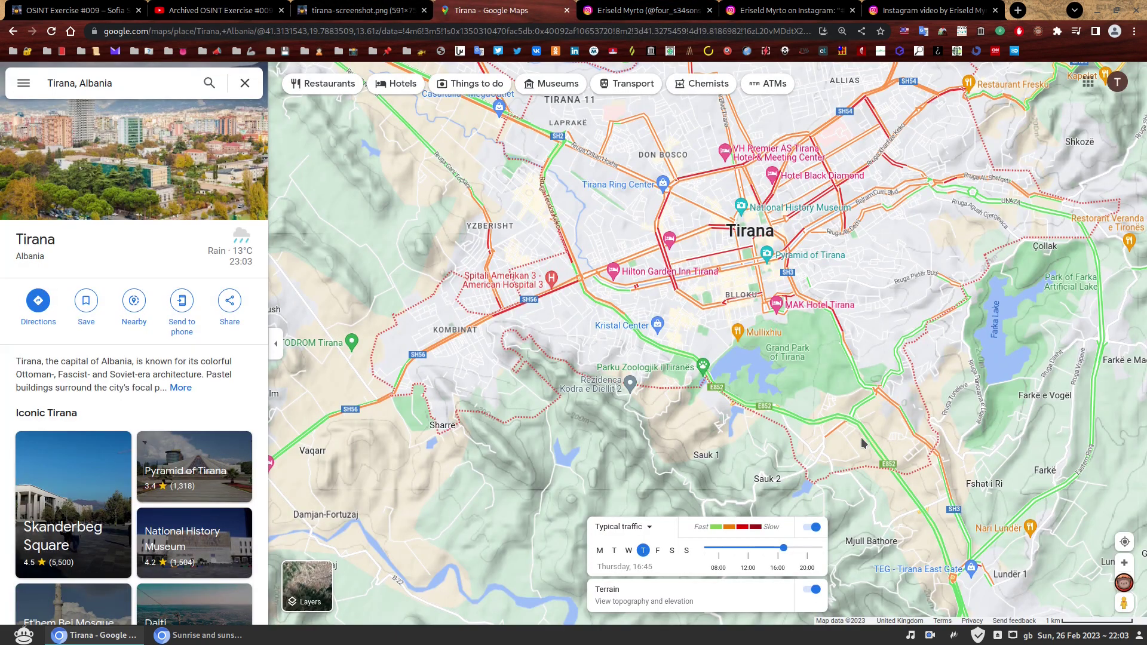
scroll(816, 356, up, 1)
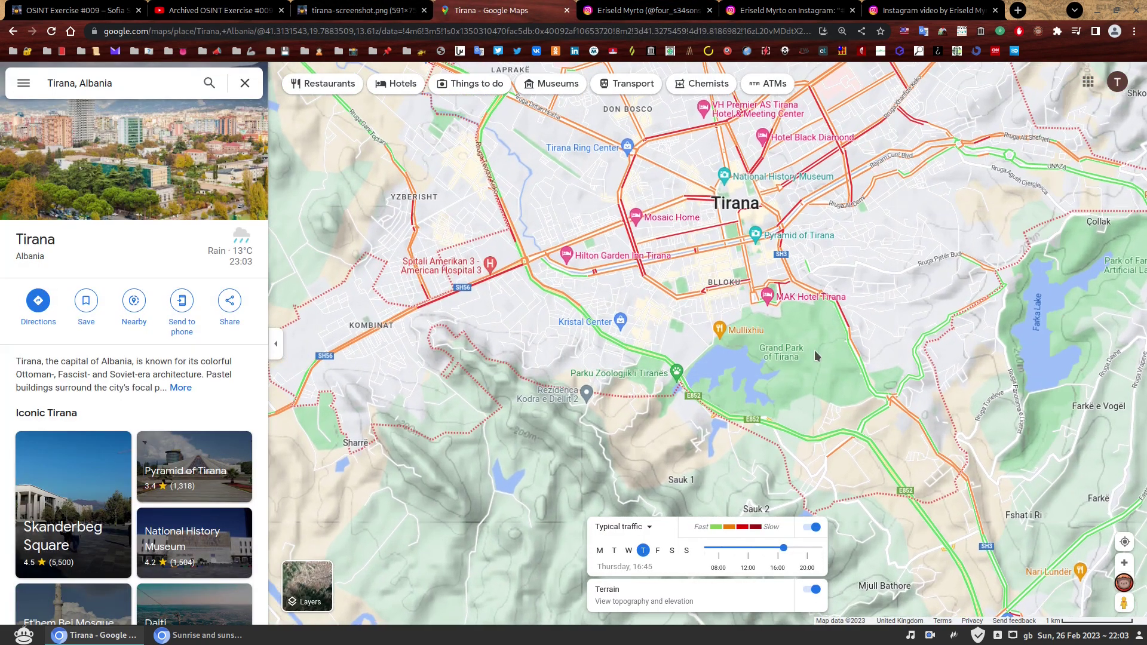
click(308, 586)
scroll(384, 468, down, 1)
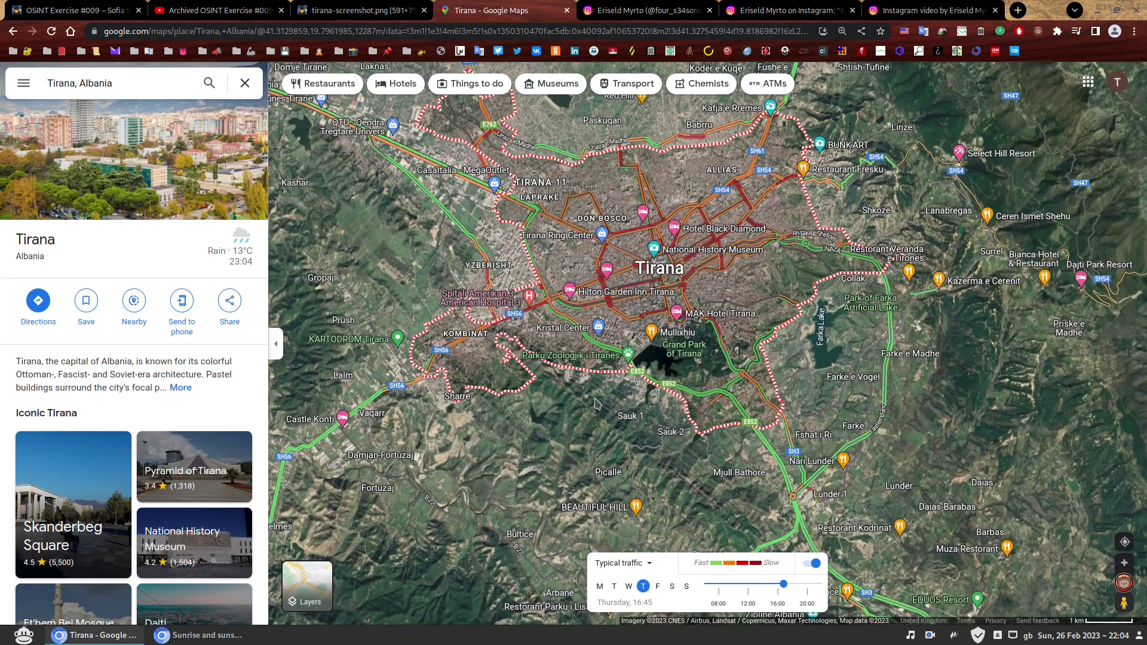
scroll(647, 383, up, 4)
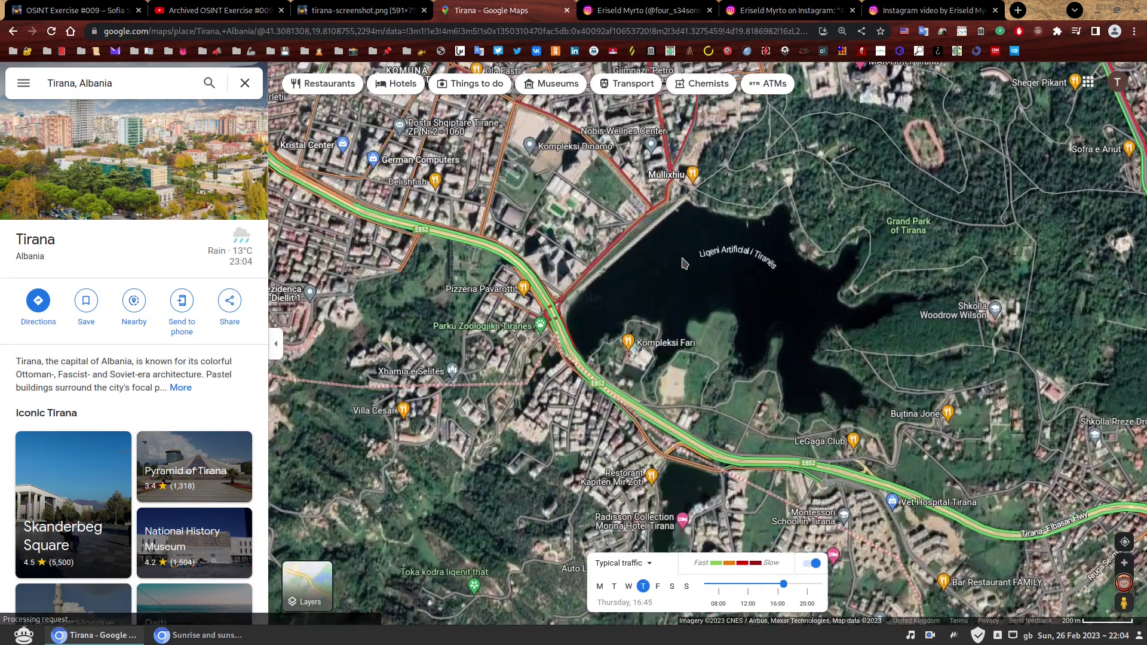
- Survey the artificial lake's northern, western and southern shores in satellite view
drag(684, 267, 666, 371)
scroll(641, 392, up, 1)
scroll(641, 393, up, 1)
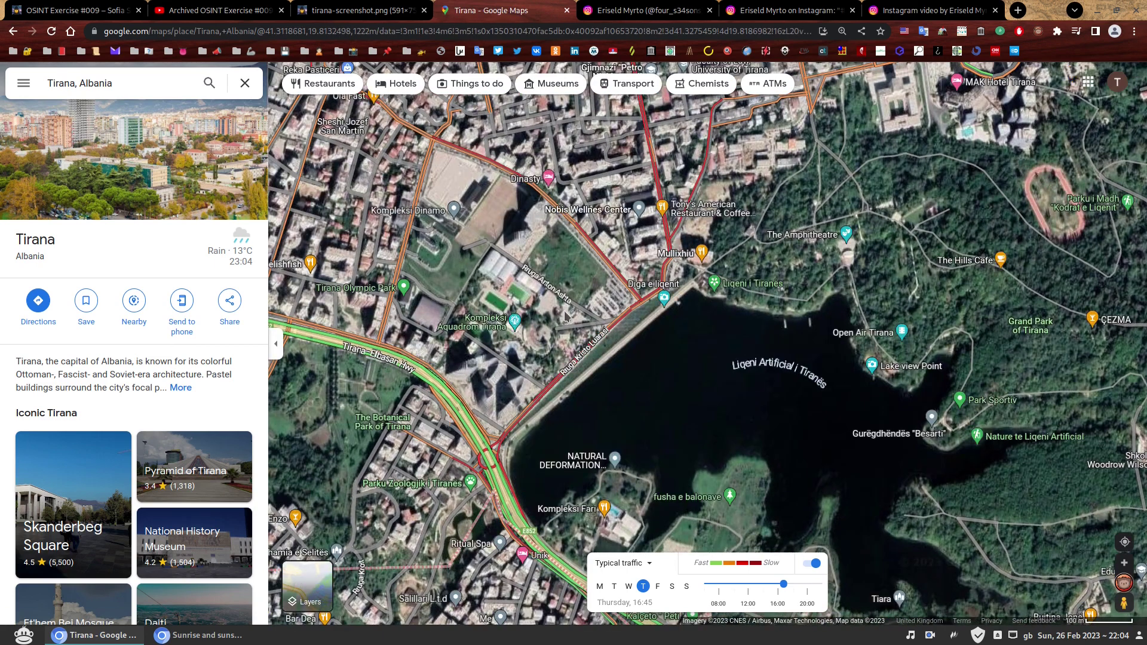
drag(808, 499, 726, 395)
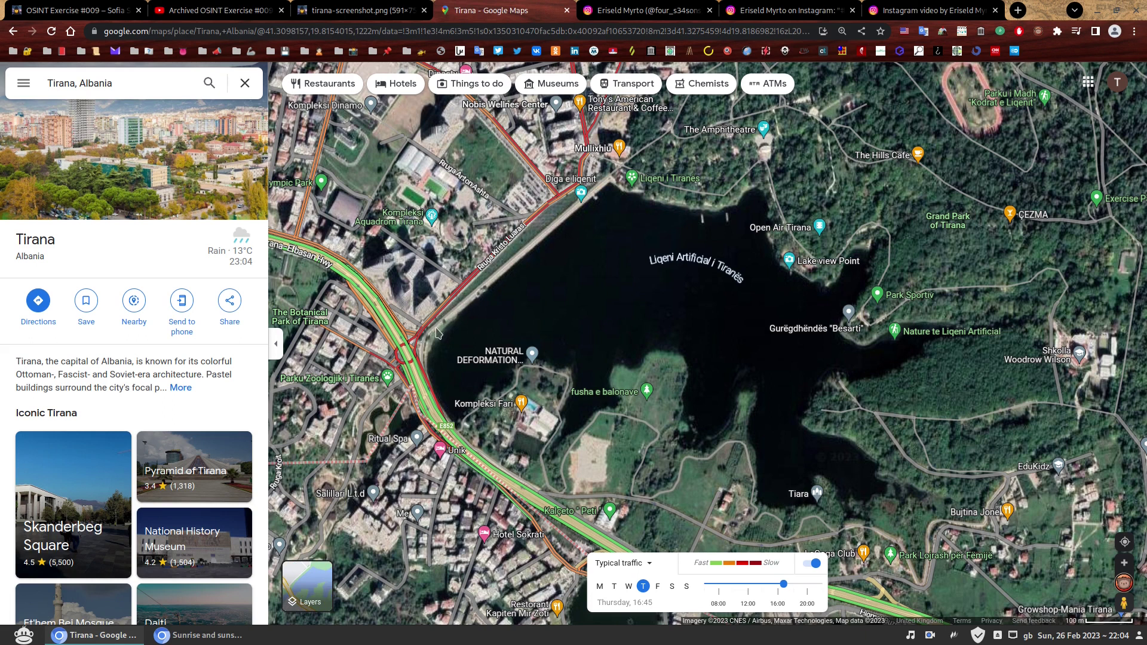
key(Up)
key(Right)
scroll(578, 432, down, 2)
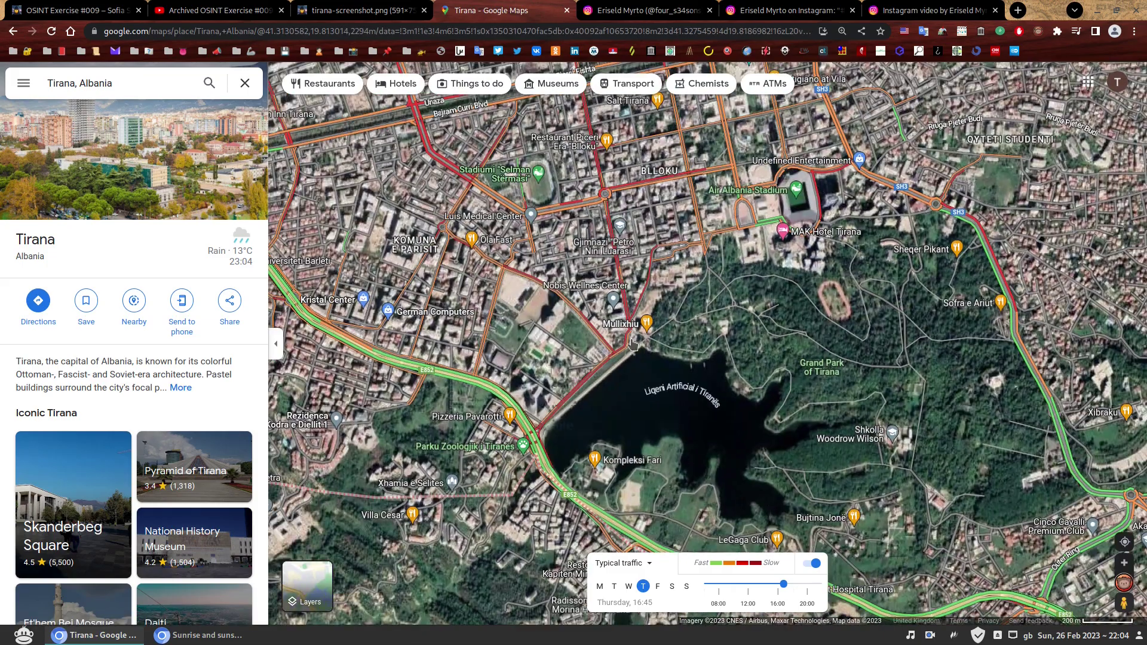
drag(624, 329, 589, 191)
scroll(588, 191, up, 3)
scroll(588, 191, down, 2)
scroll(635, 262, down, 2)
scroll(634, 262, down, 2)
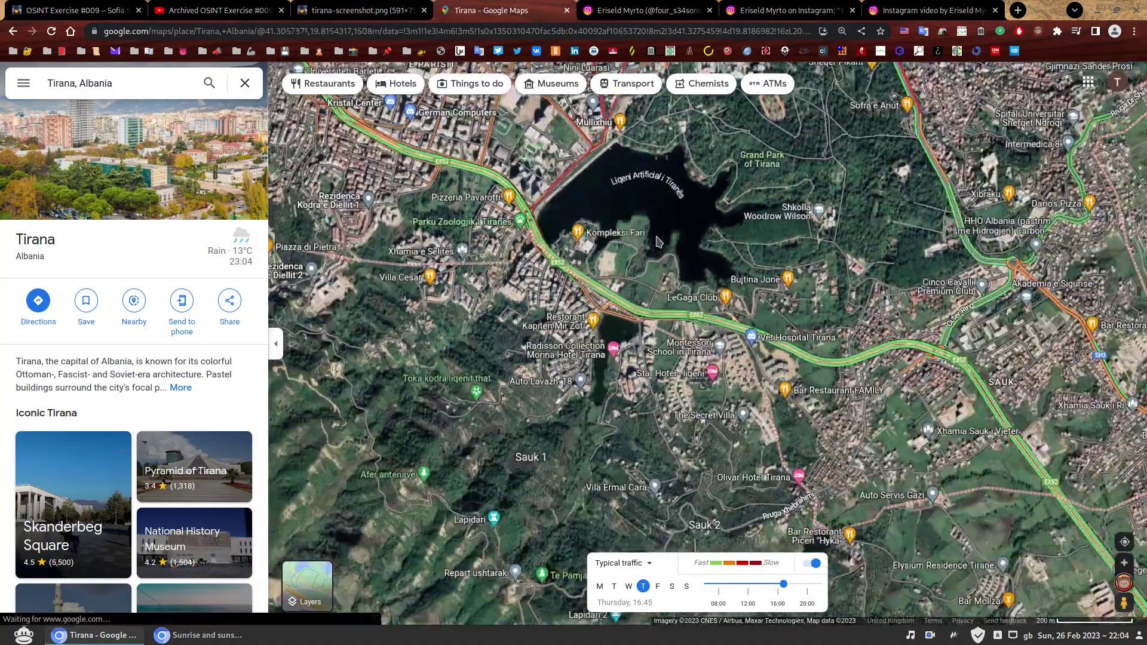
- Move north toward central Tirana and open Street View looking along 50 Kavaja St
drag(708, 164, 696, 343)
scroll(696, 344, down, 2)
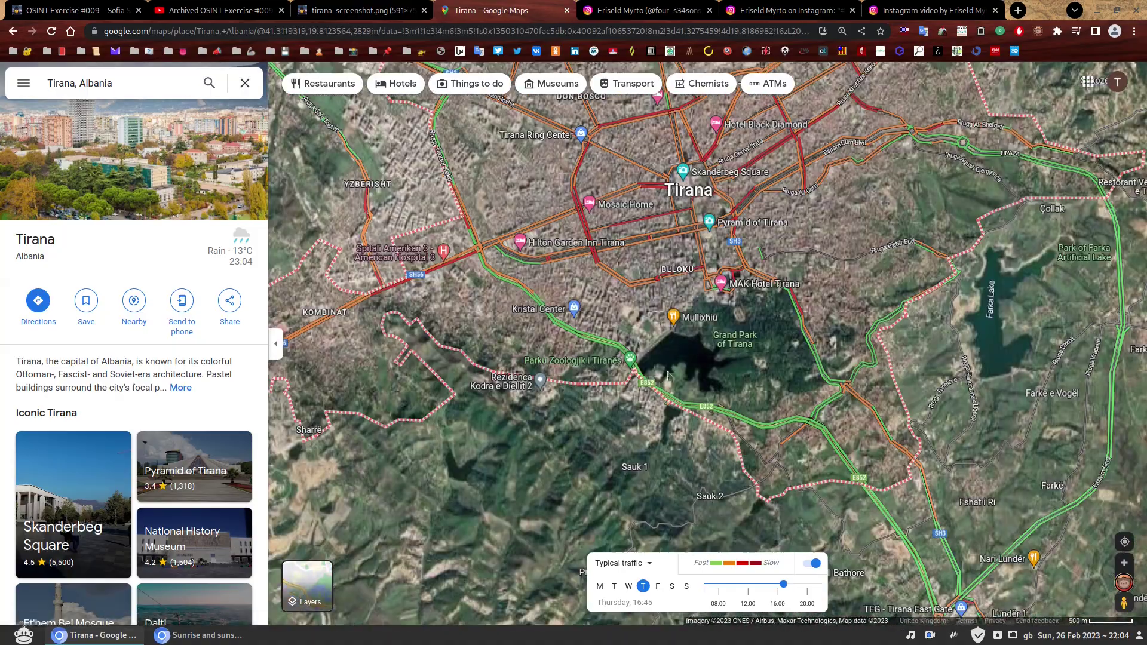
scroll(557, 327, up, 4)
scroll(558, 327, up, 6)
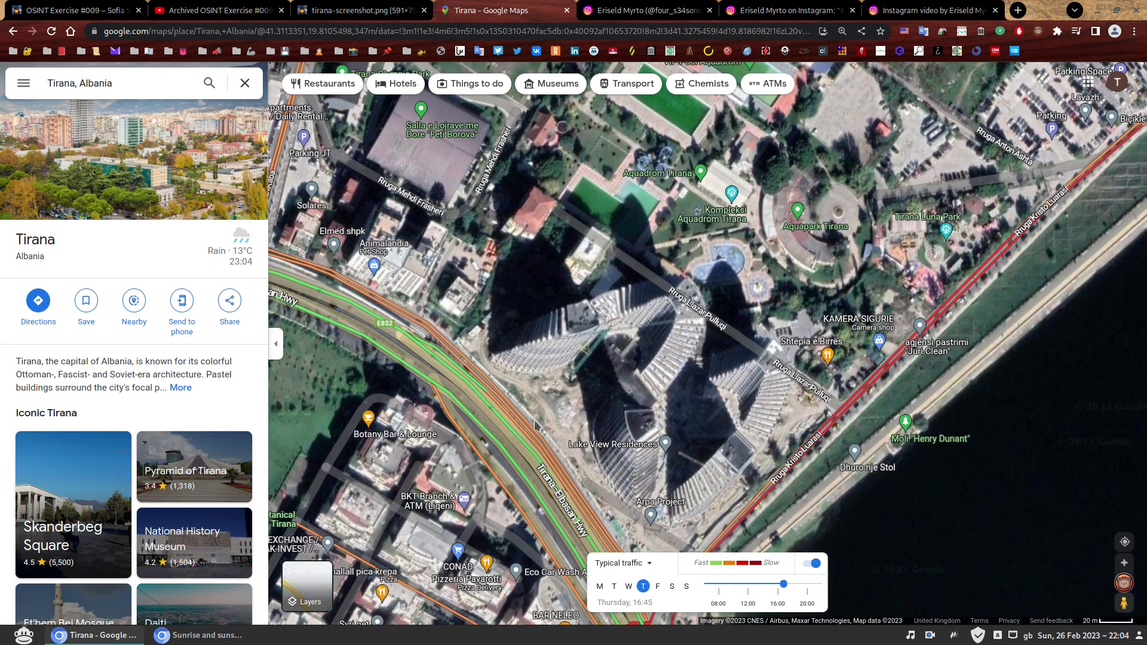
scroll(659, 389, down, 6)
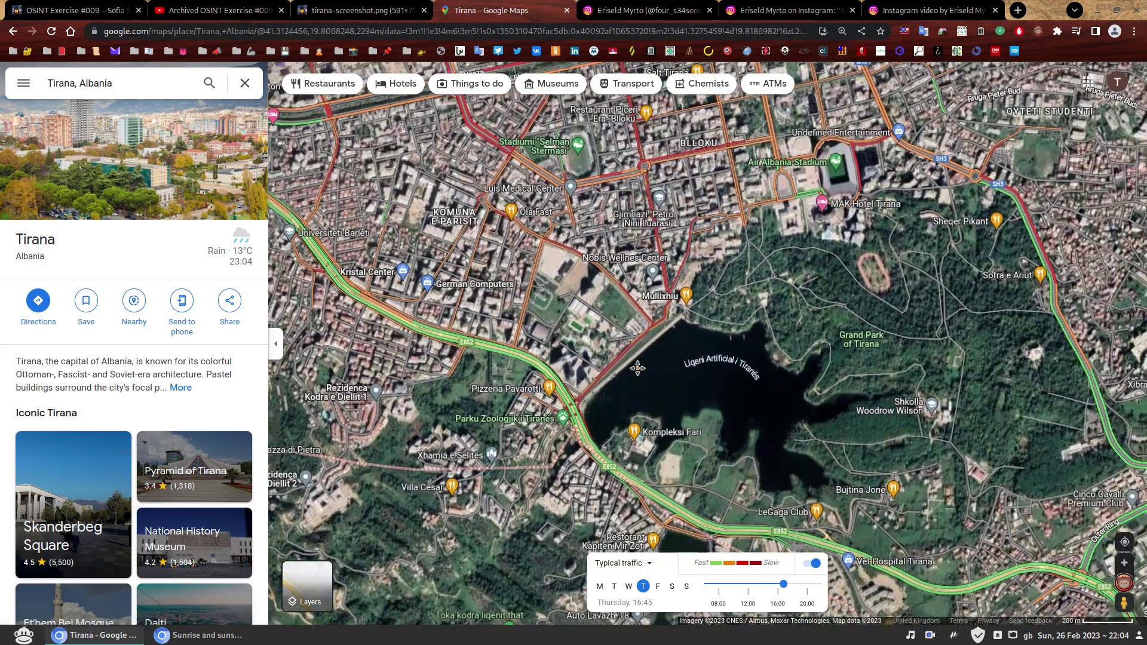
drag(637, 368, 611, 384)
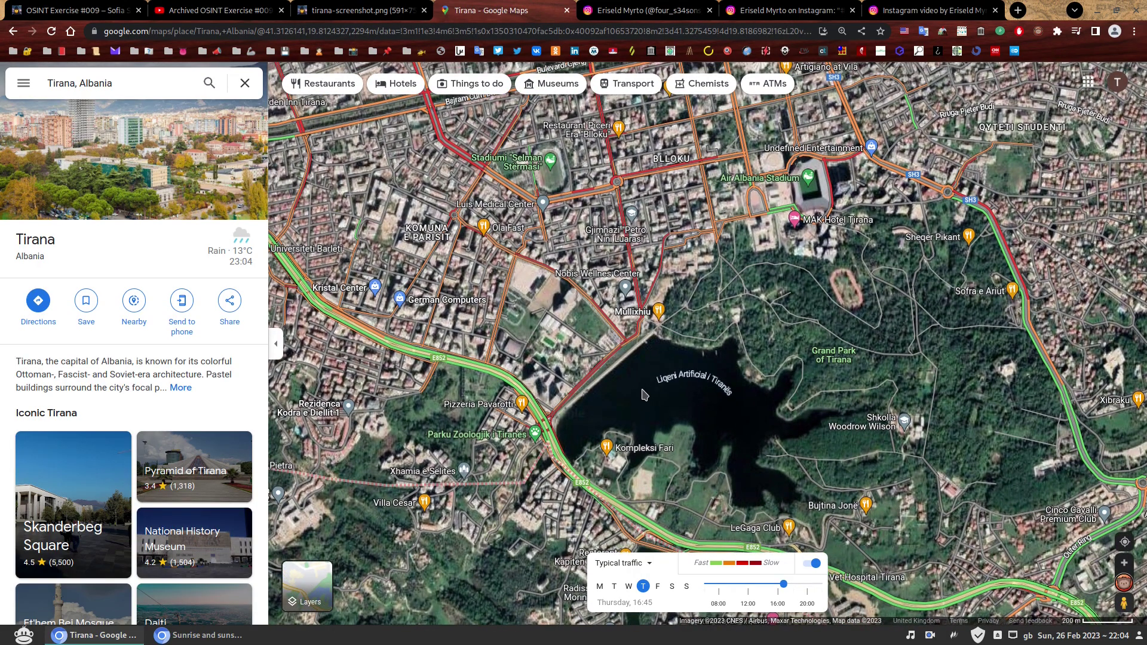
scroll(644, 394, down, 2)
drag(644, 395, 723, 441)
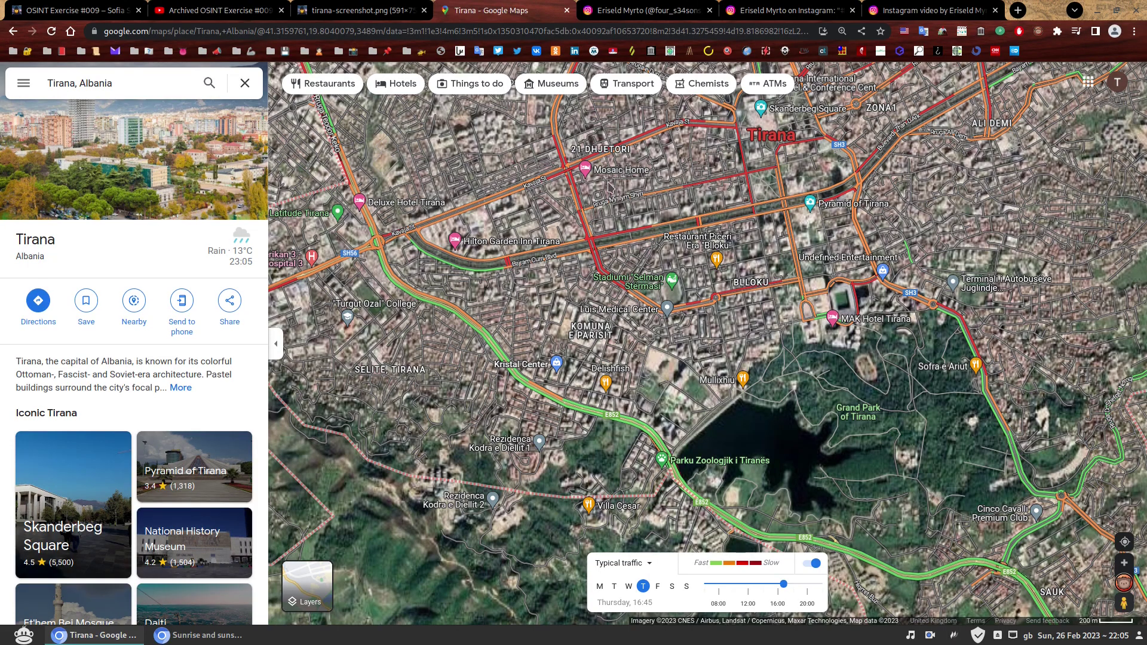
scroll(608, 185, up, 5)
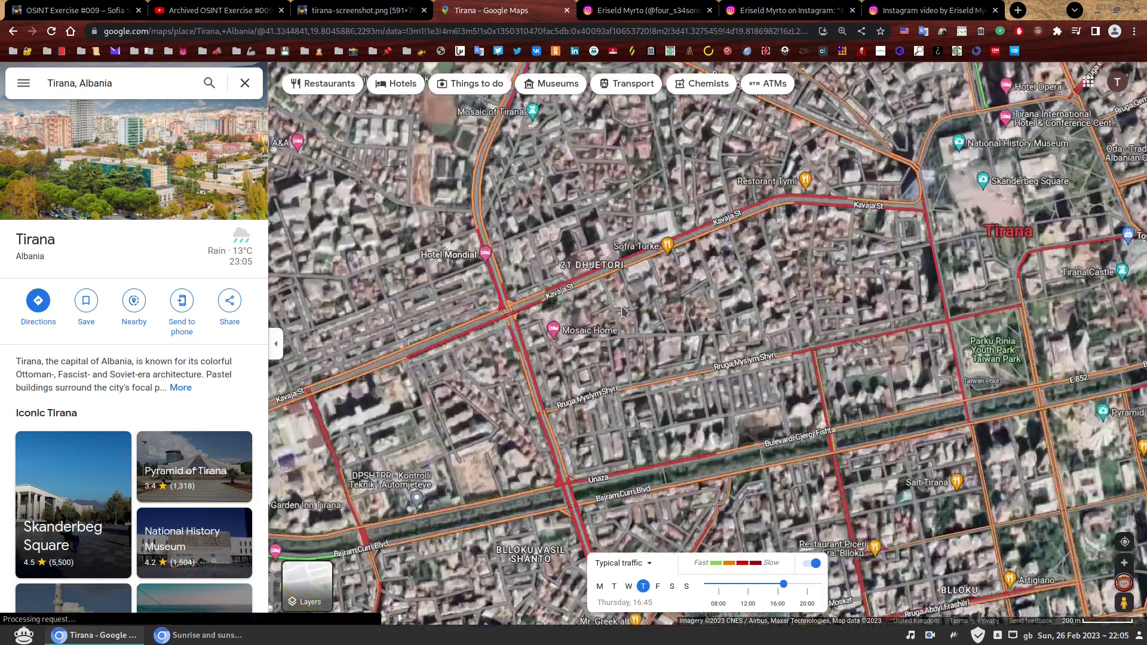
scroll(622, 310, up, 5)
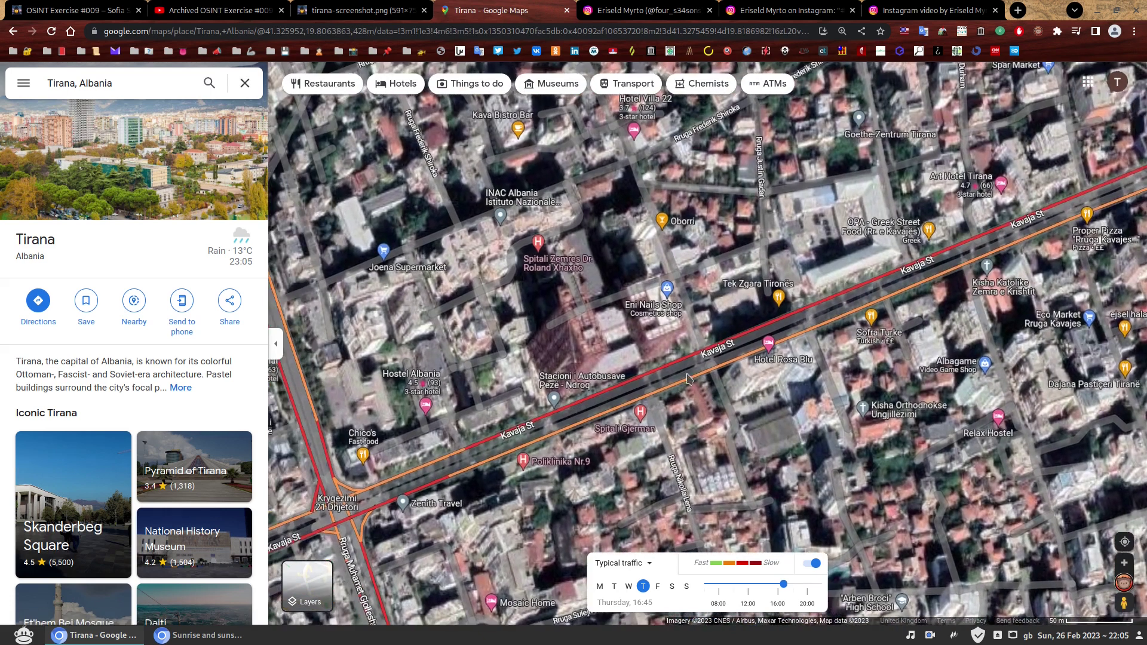
scroll(687, 376, up, 3)
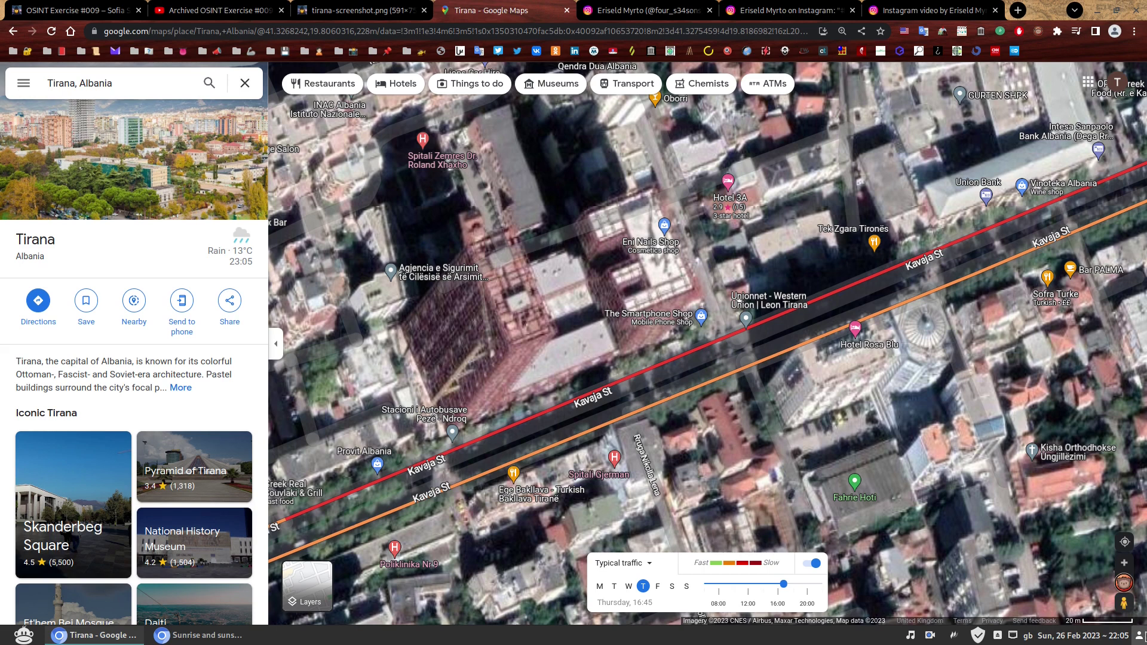
drag(1124, 603, 793, 276)
drag(837, 238, 736, 287)
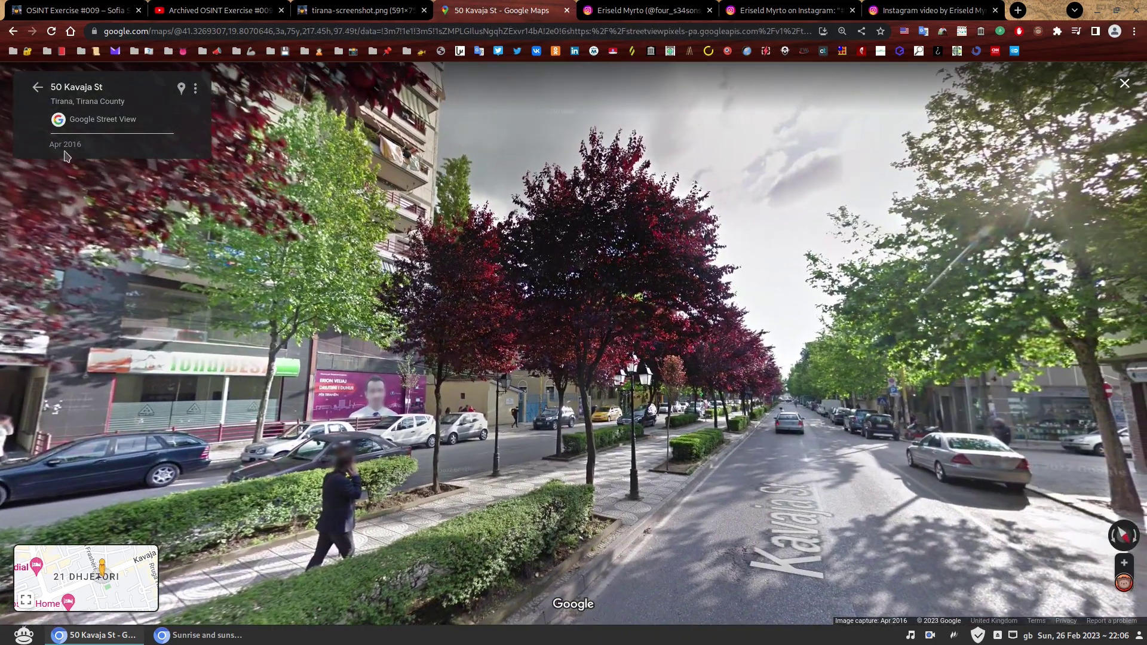
- Turn toward the Veneto Banka building, step forward, then return to the zoomed satellite map of Kavaja St
key(Right)
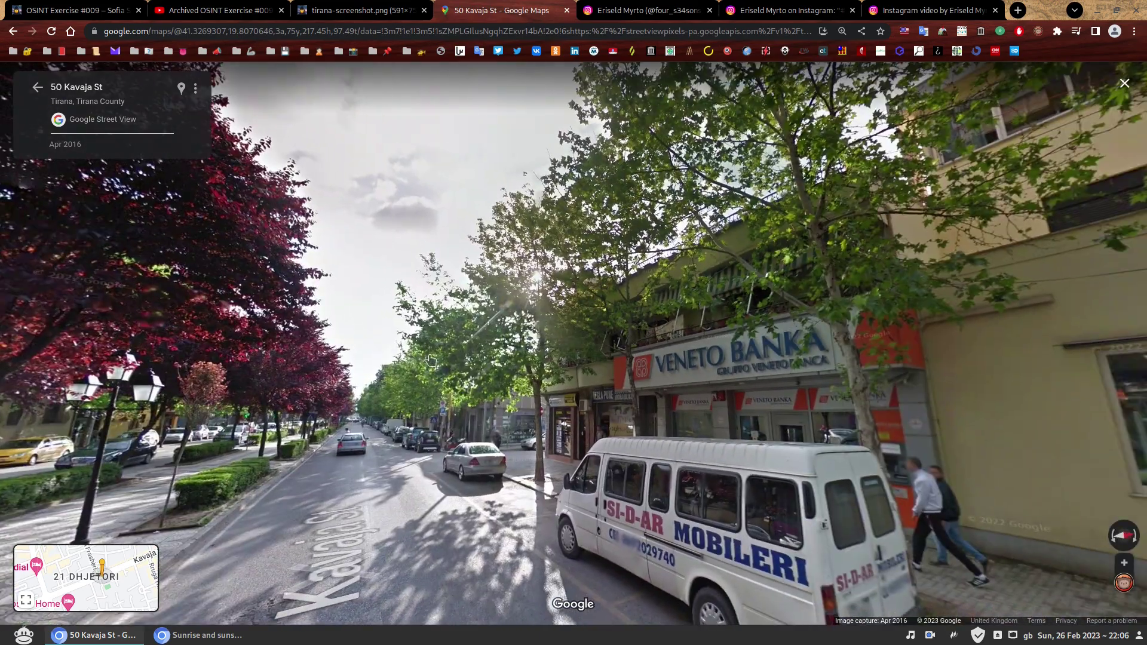
click(890, 379)
click(37, 87)
scroll(364, 341, up, 2)
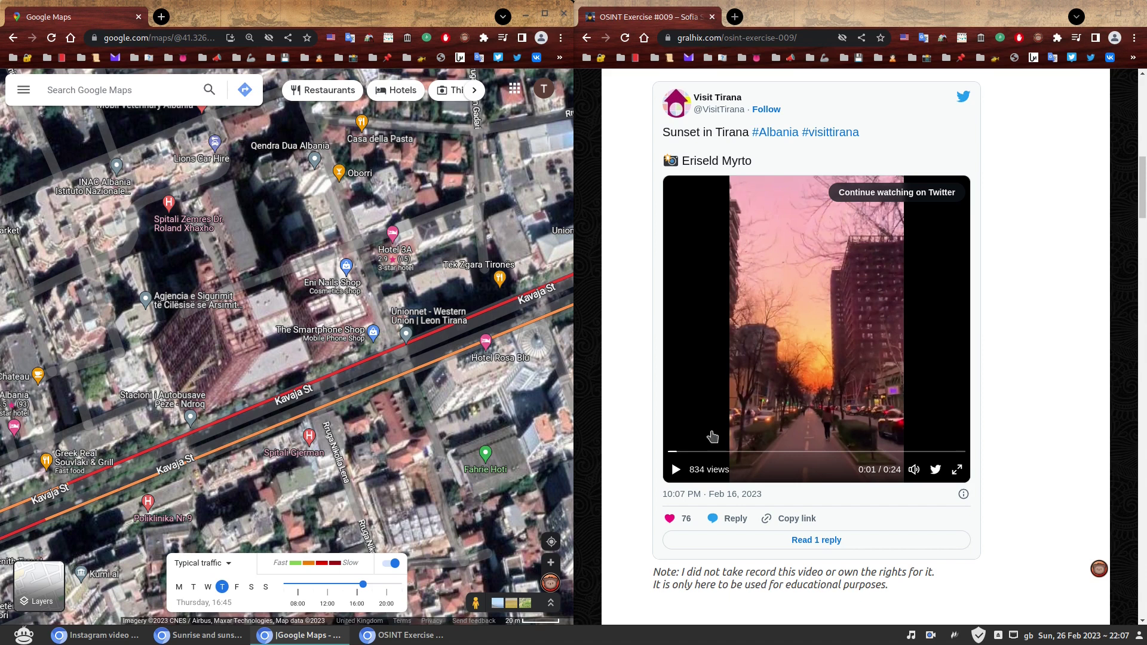
- Briefly play and pause the blog's sunset video, then zoom into Kavaja St
click(677, 470)
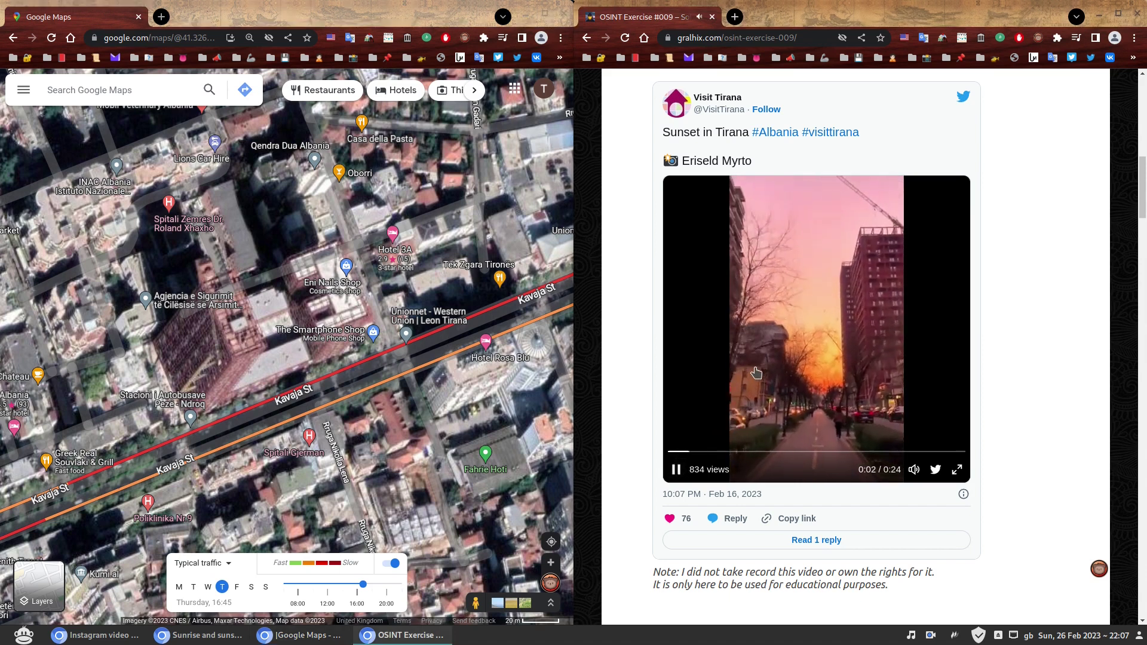
click(674, 472)
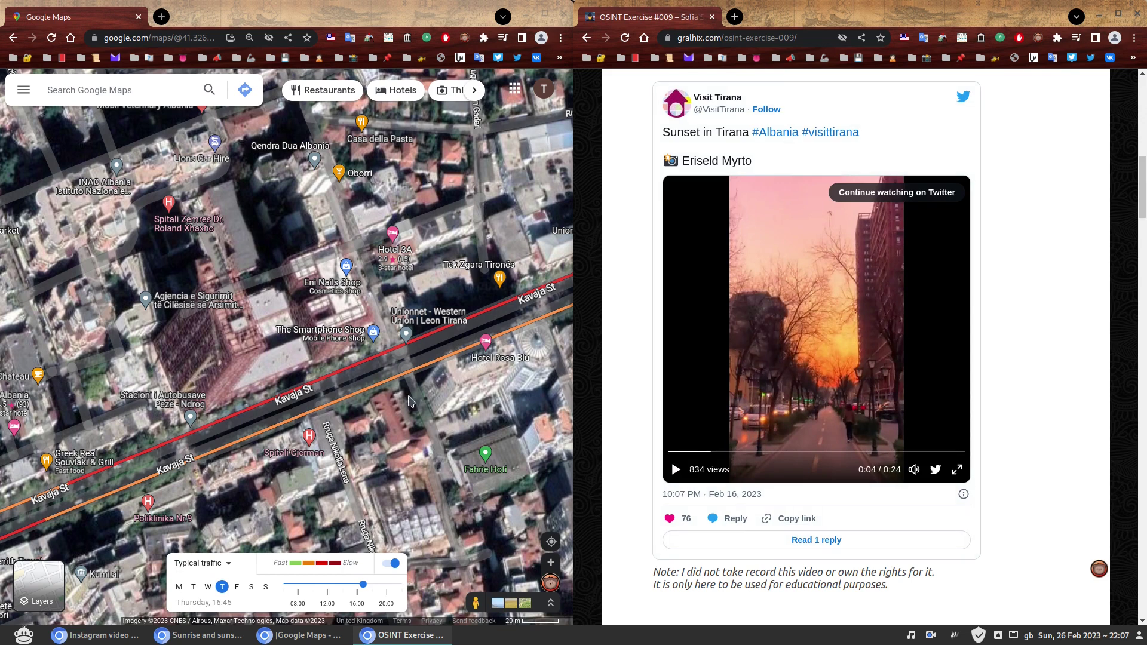
scroll(399, 406, up, 3)
scroll(401, 409, up, 2)
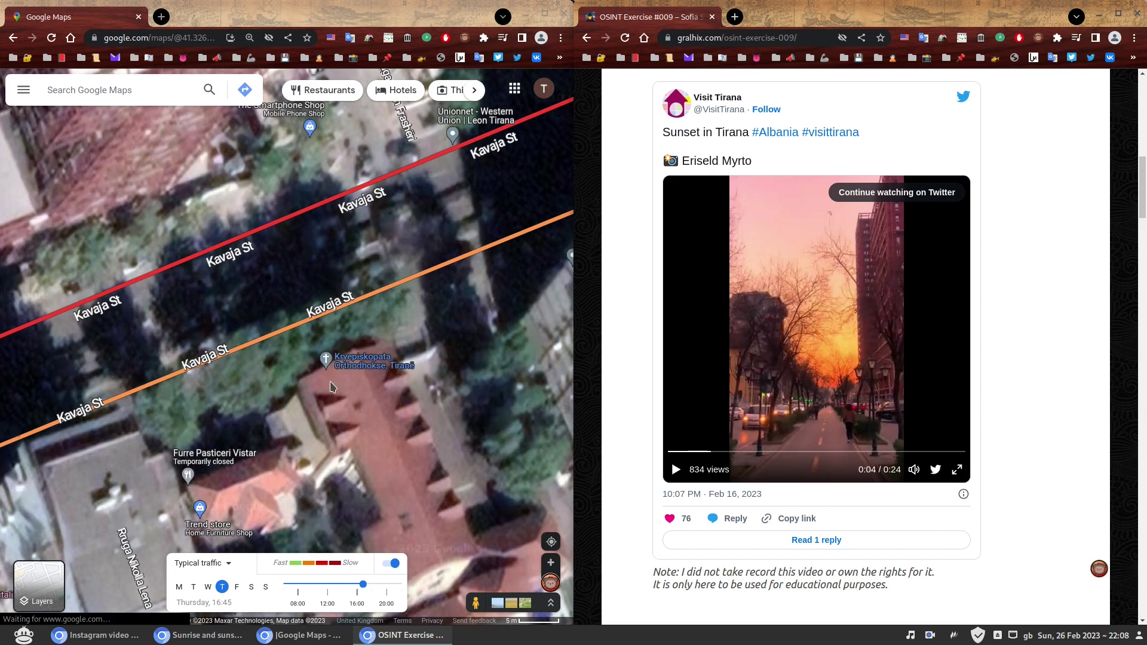
- Pan along Kavaja St near Kryepiskopata Orthodhokse and open Street View at 141 Kavaja St
drag(404, 373, 321, 466)
scroll(321, 466, down, 2)
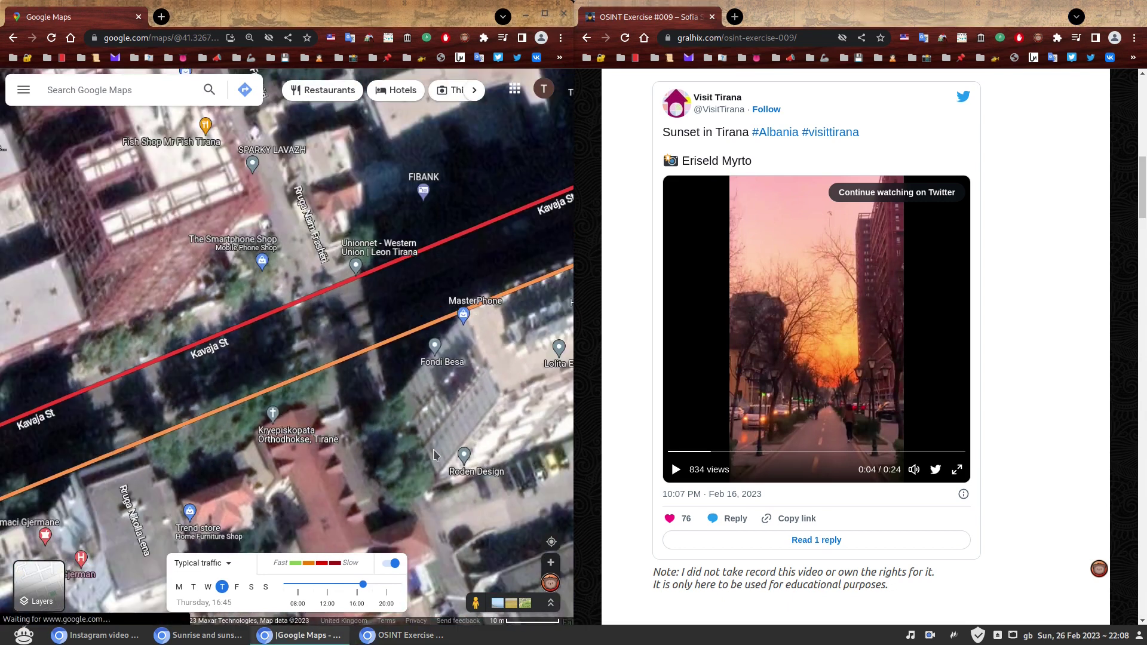
drag(475, 599, 476, 266)
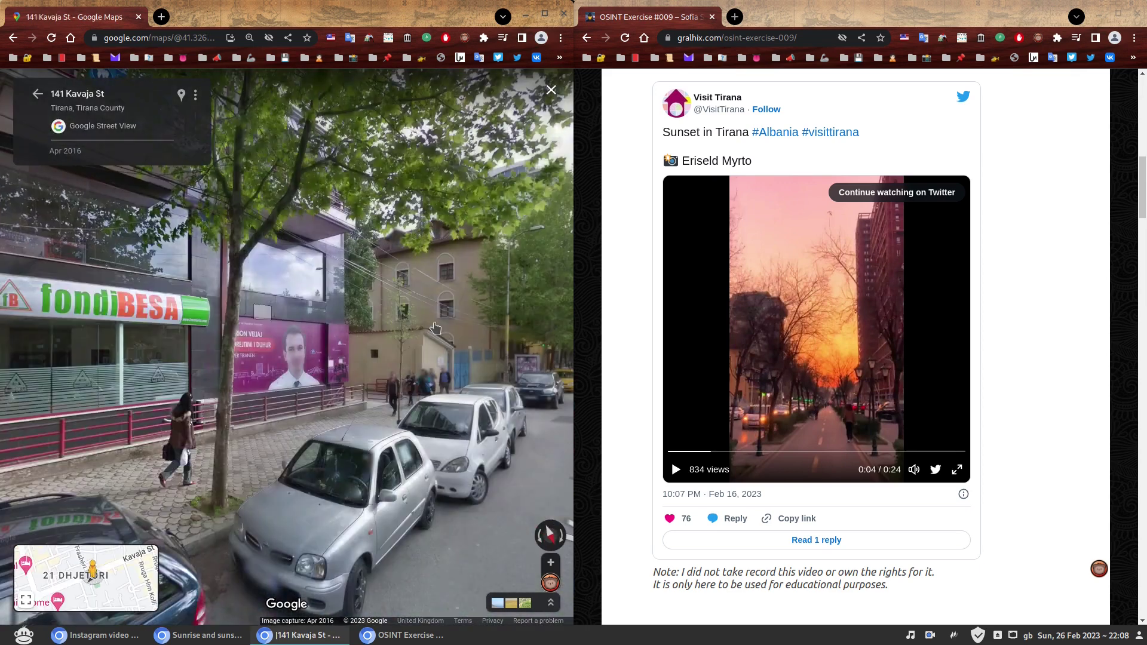
- Walk Street View panoramas from 50 Kavaja St onto Rruga Naim Frashëri, rotating and tilting the view
drag(436, 328, 306, 422)
click(306, 422)
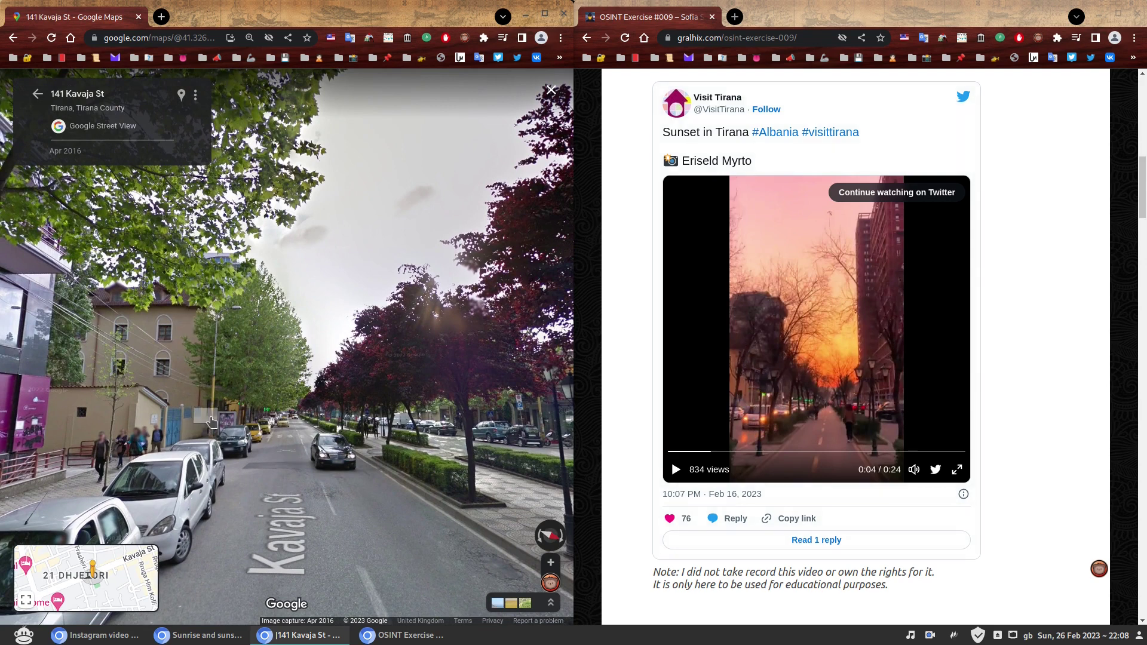
drag(526, 471, 127, 469)
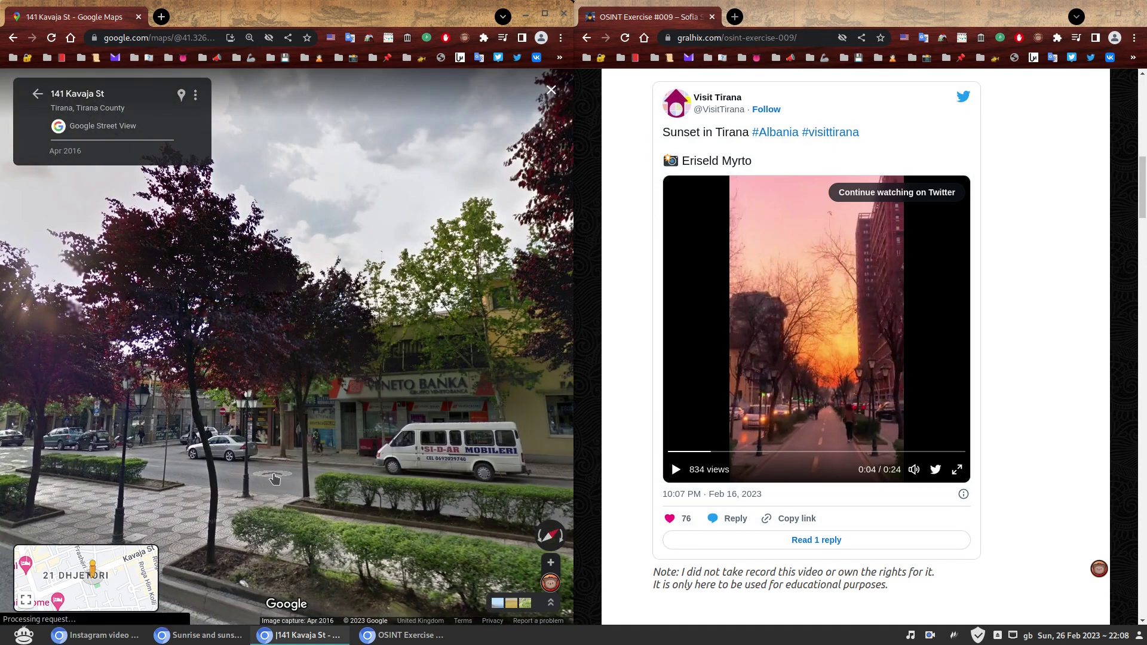
click(133, 465)
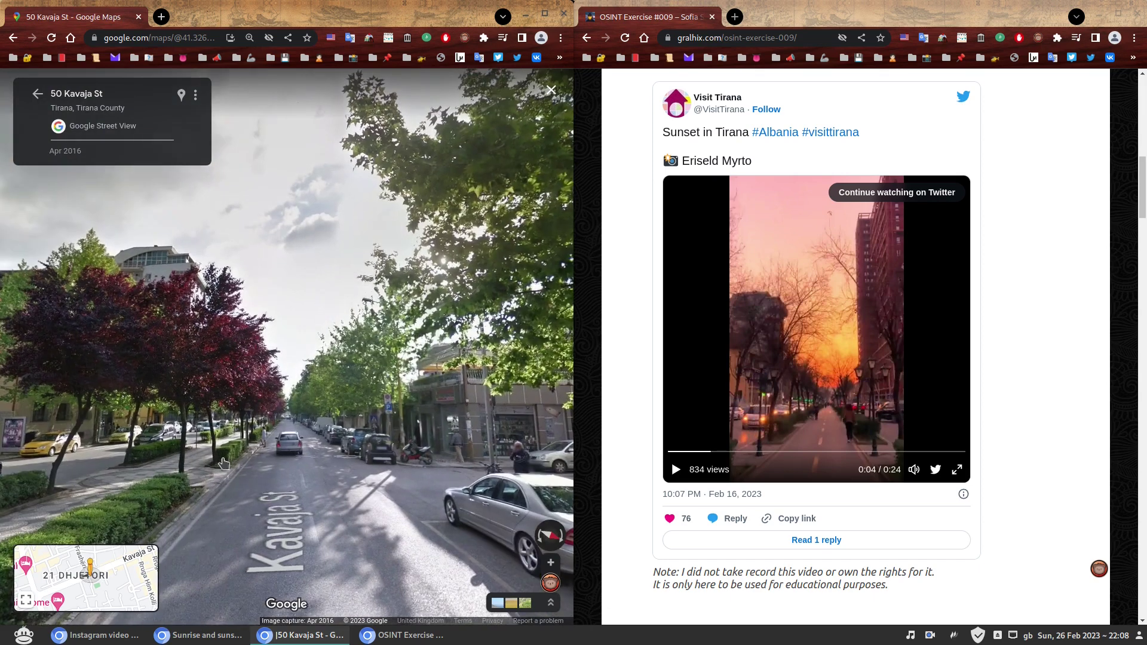
drag(134, 462, 234, 453)
click(418, 477)
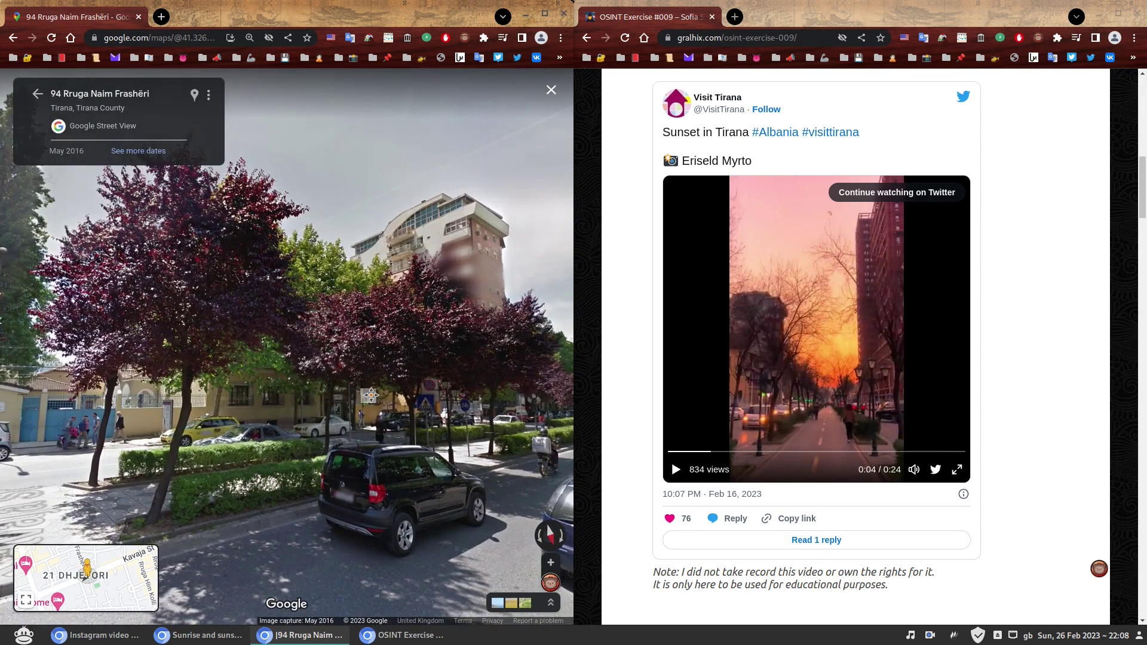
drag(370, 395, 373, 508)
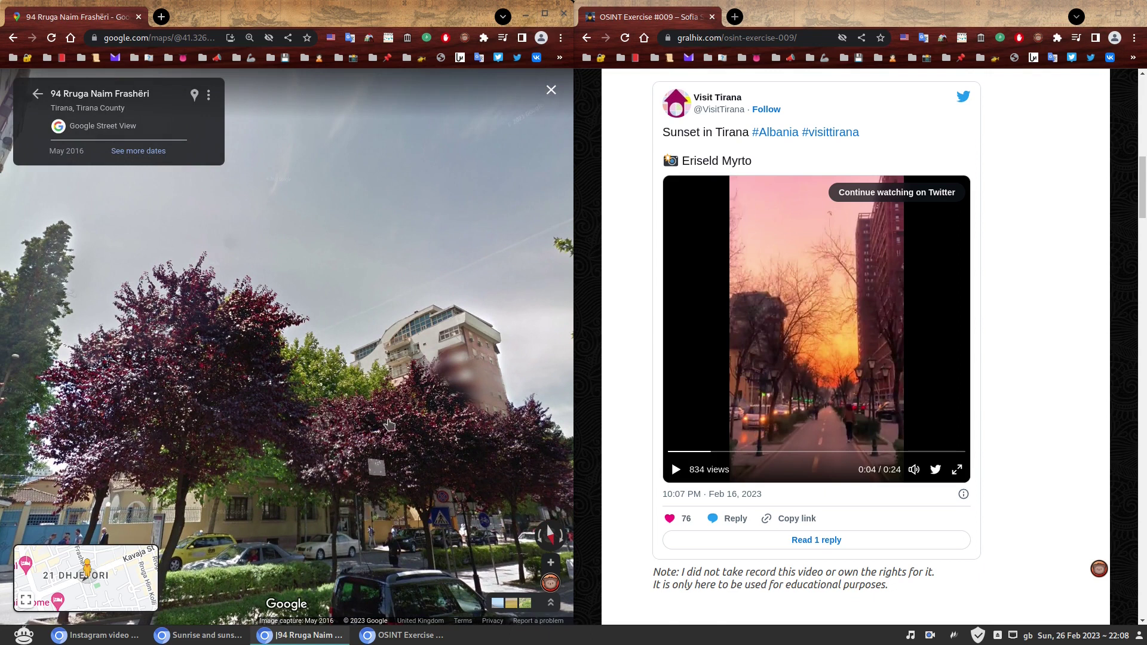
drag(464, 326, 380, 326)
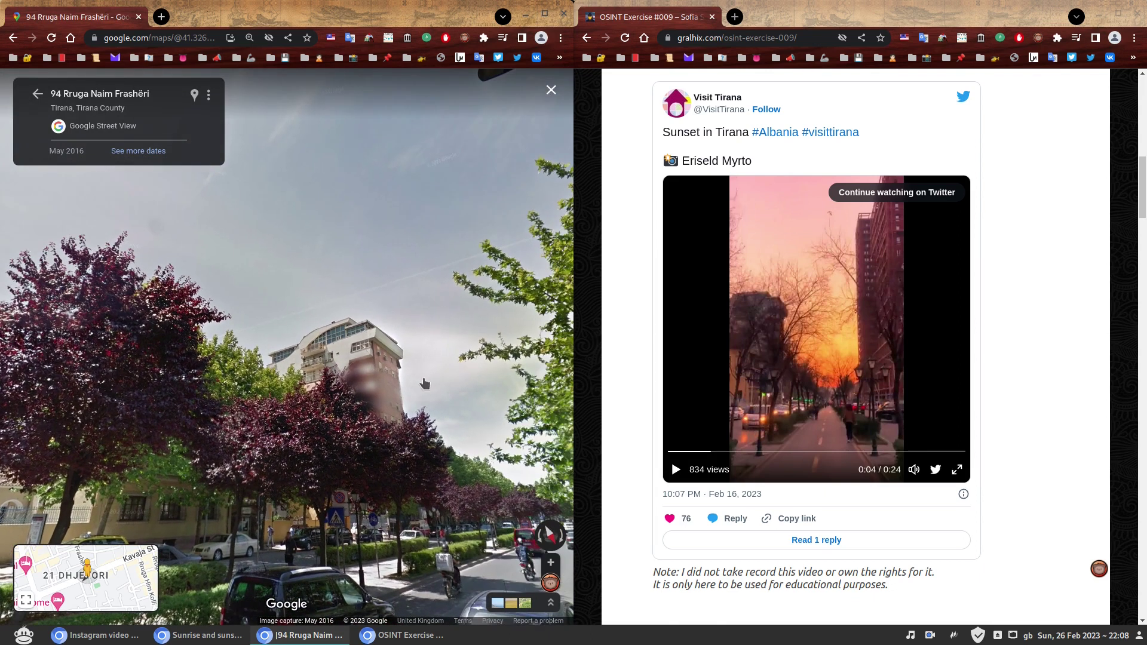
- Pause the tweet video at 0:07 for comparison, step further along the street, then exit Street View
click(676, 471)
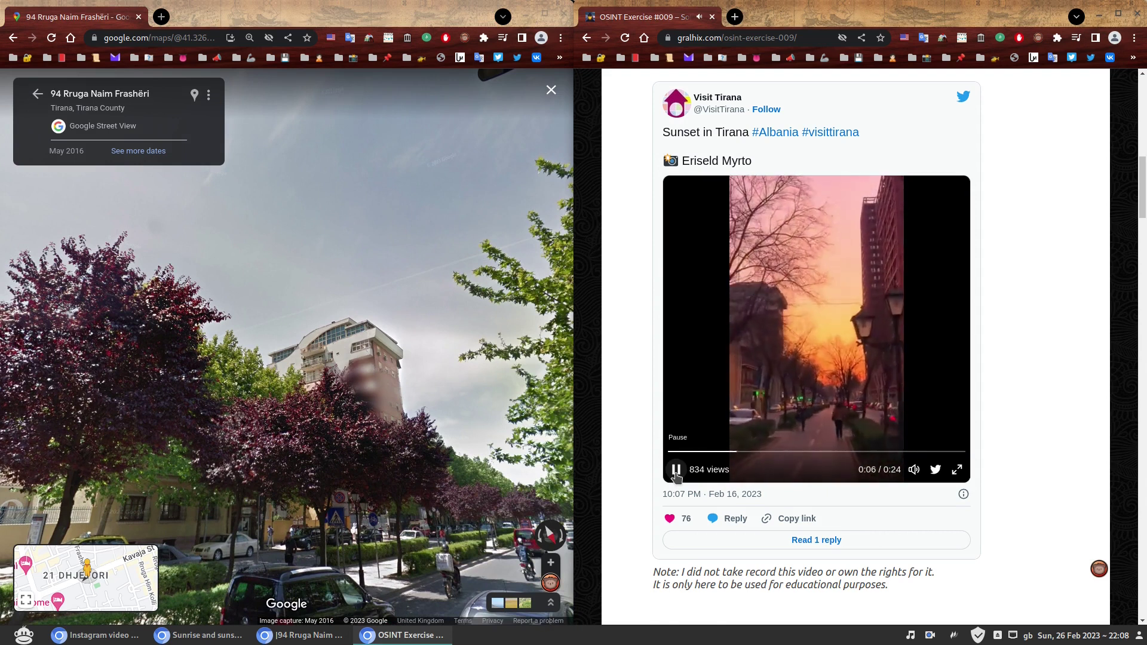
click(675, 471)
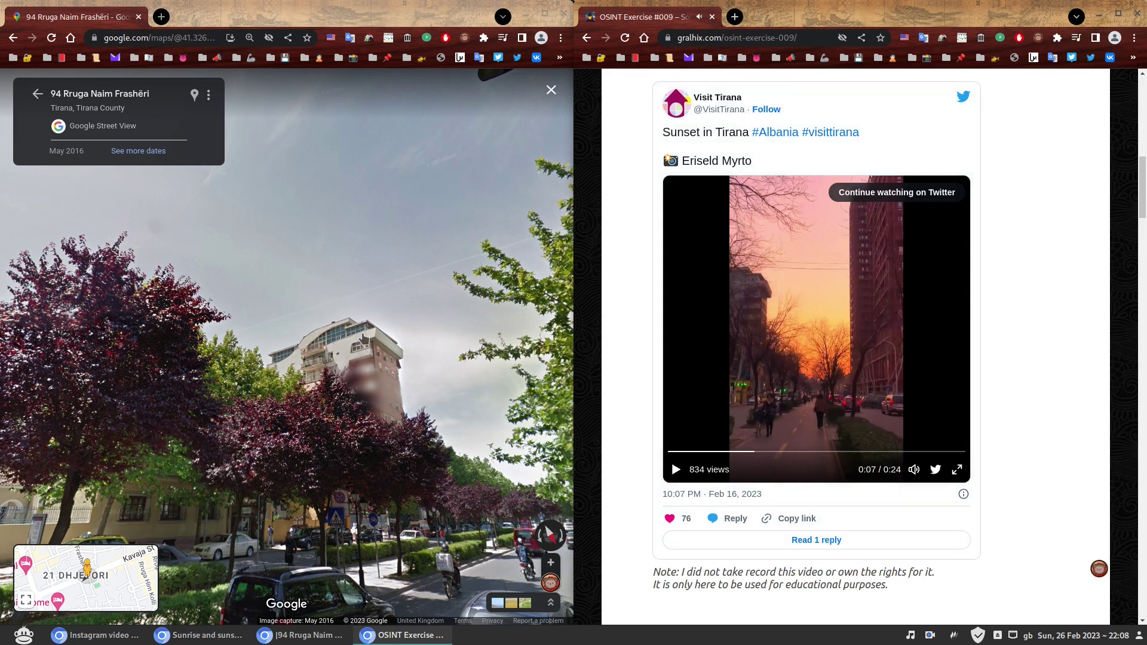
click(331, 543)
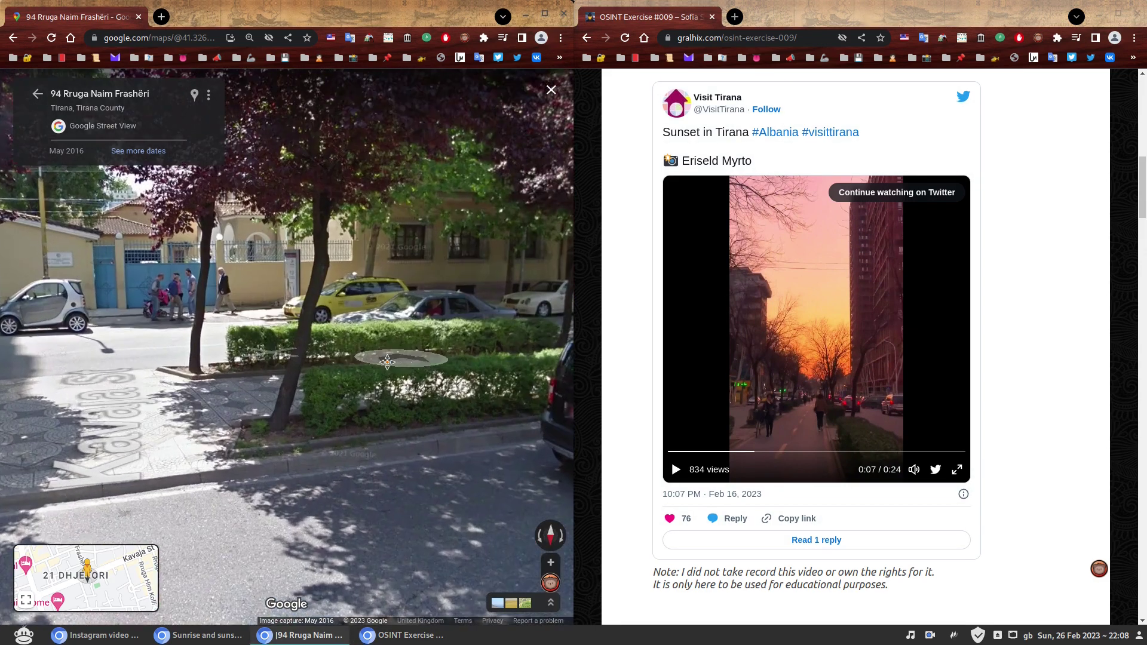
click(180, 396)
click(185, 442)
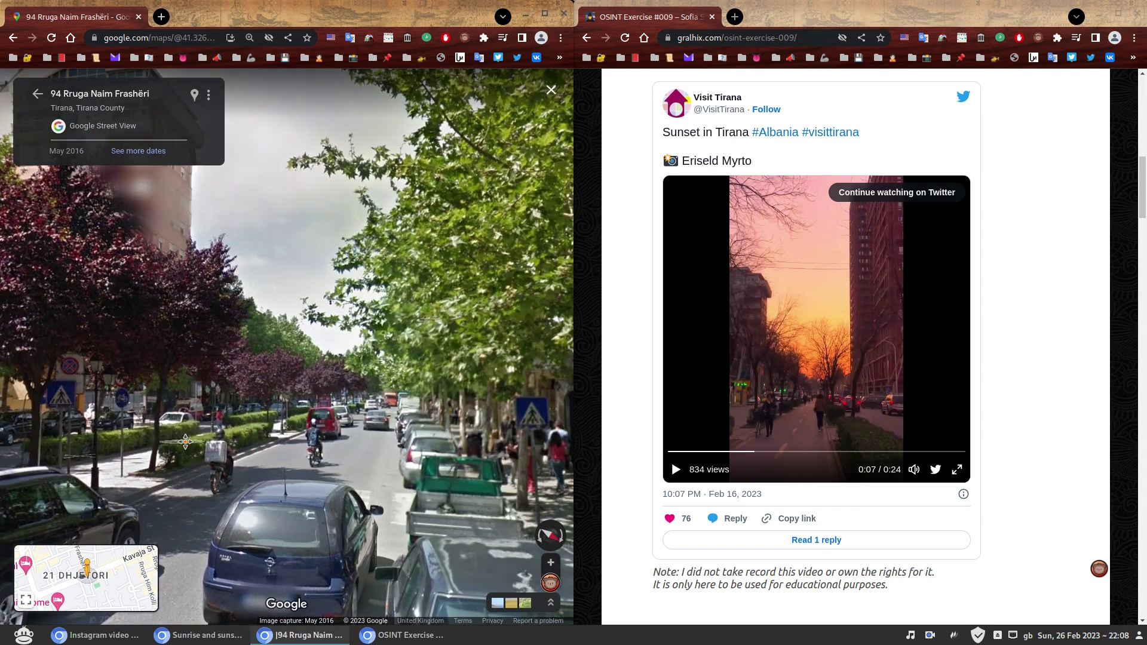
click(132, 473)
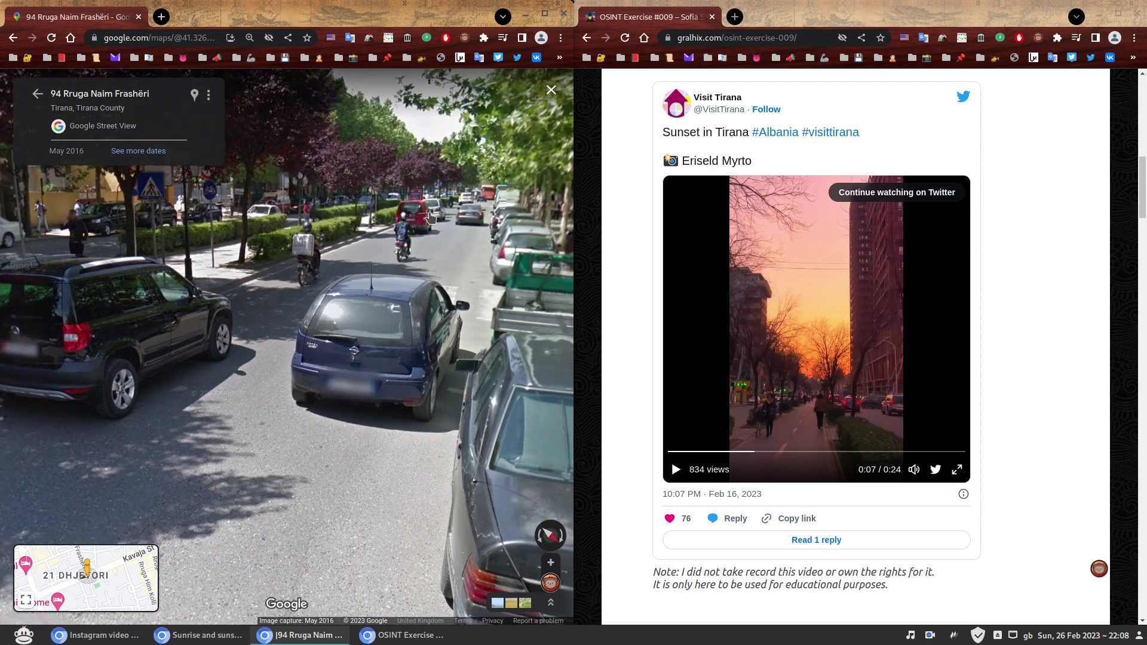
key(Left)
key(Left)
key(Left)
key(Left)
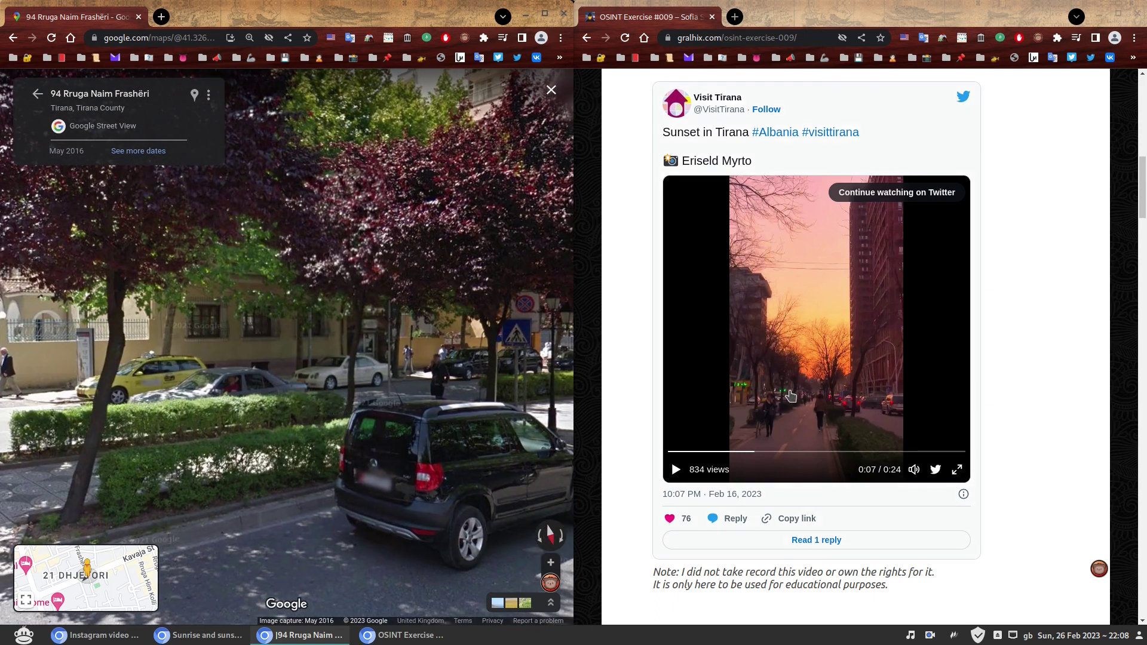
click(37, 93)
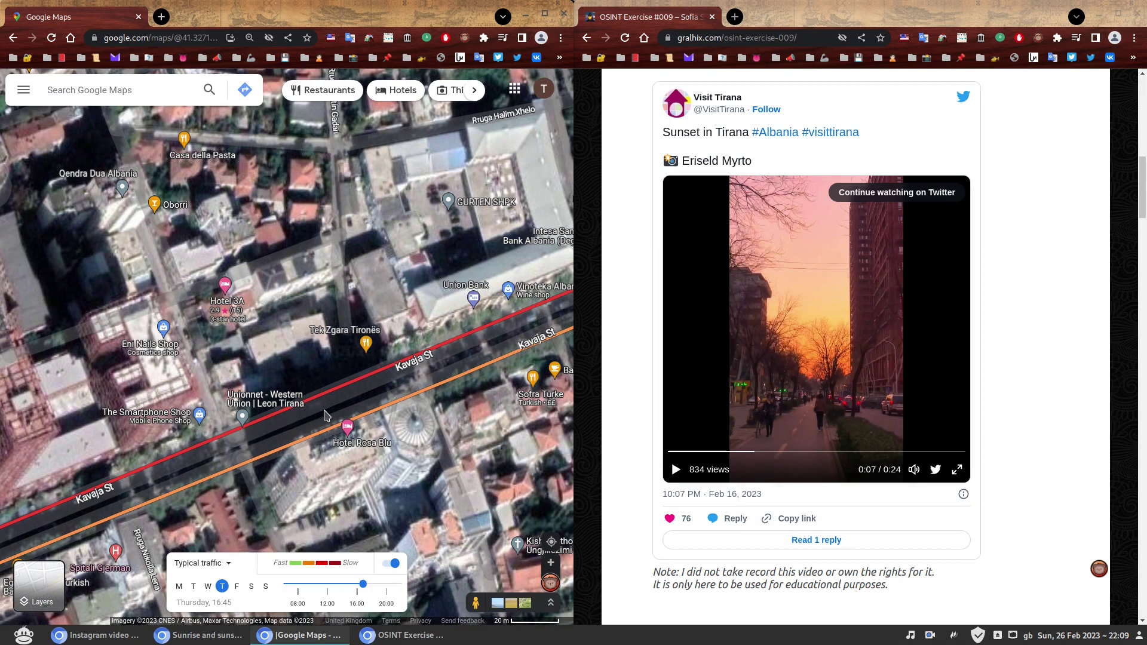
- Copy the Kavaja St spot's coordinates and search them to pin 41.326937, 19.807280
right_click(326, 416)
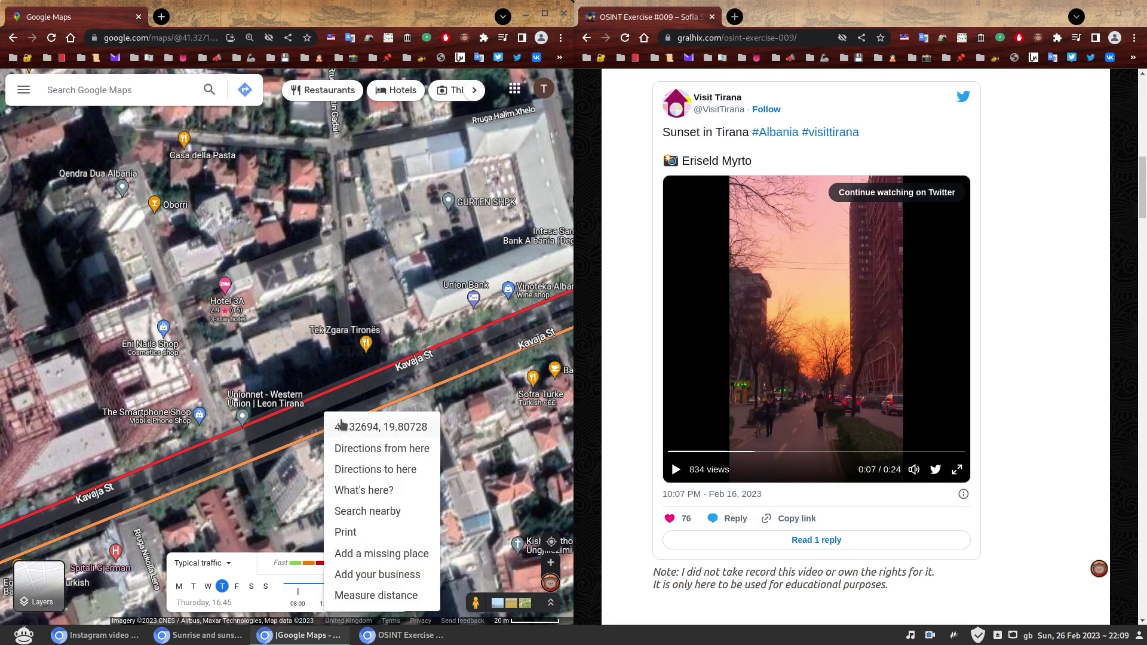
click(350, 428)
click(138, 96)
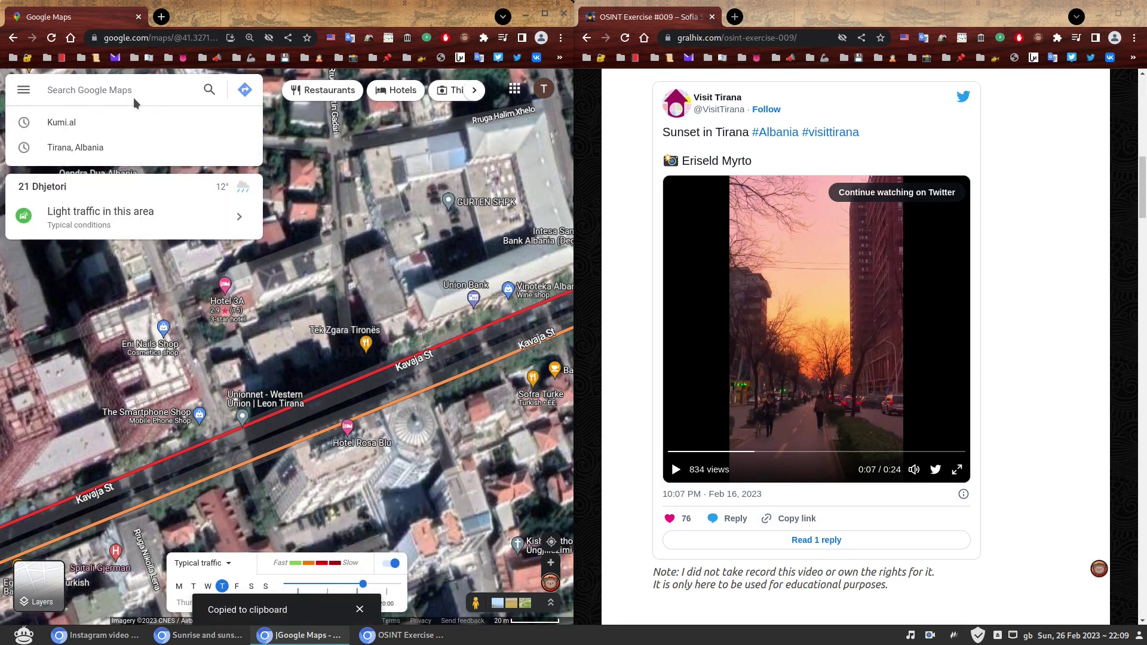
key(ctrl+v)
key(Return)
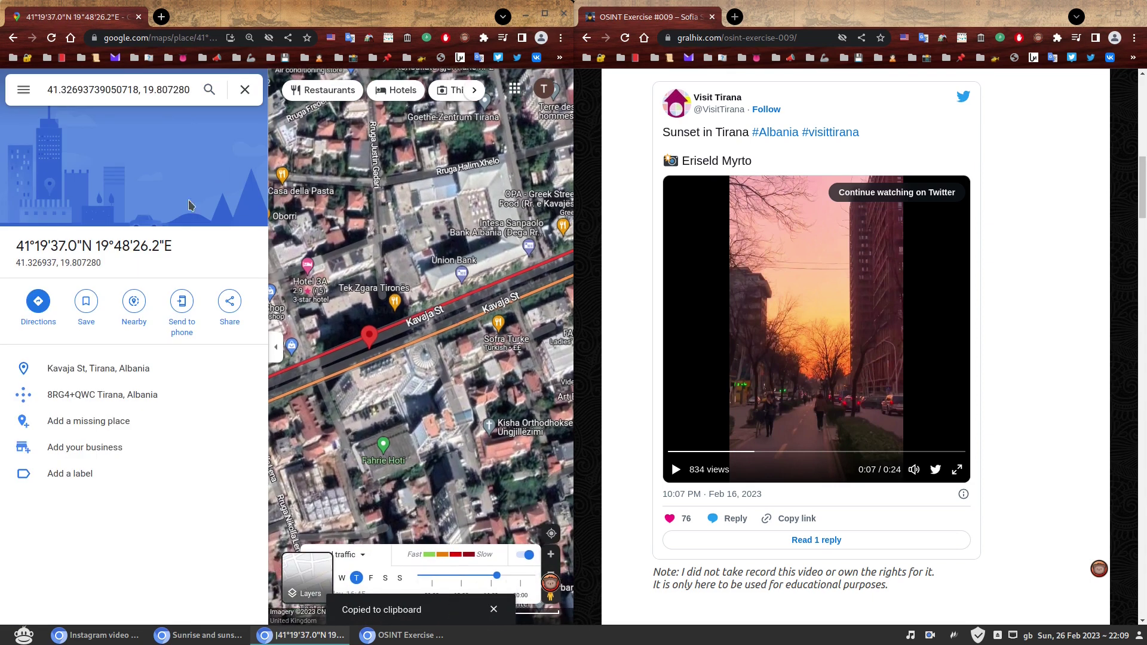
triple_click(88, 263)
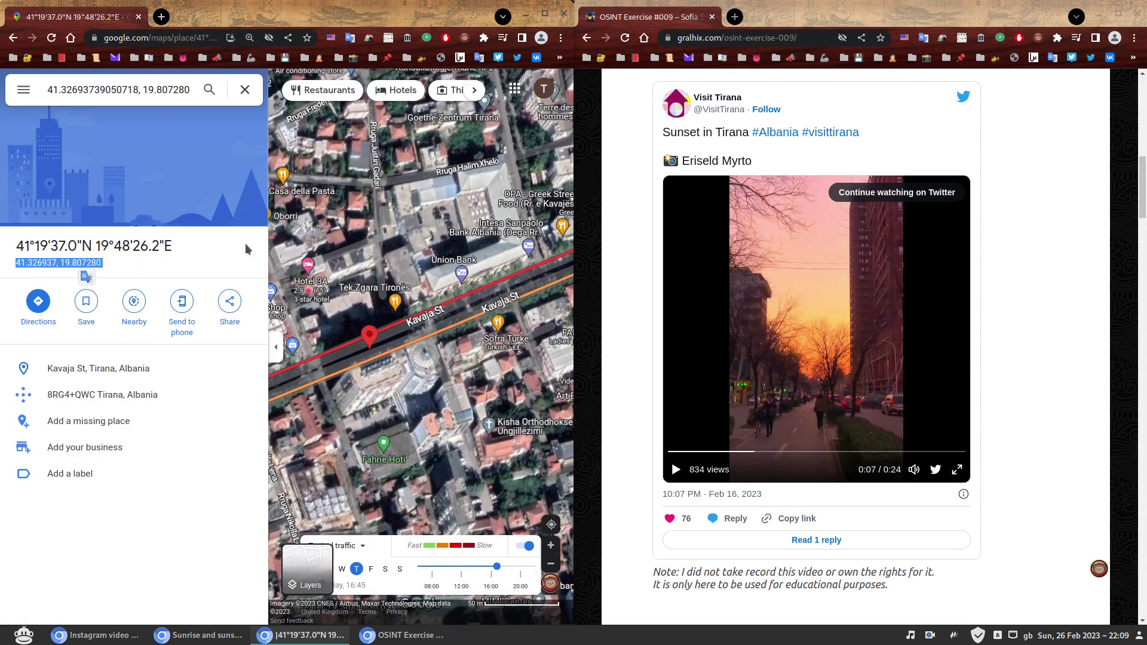
scroll(1029, 298, up, 5)
scroll(1029, 297, up, 3)
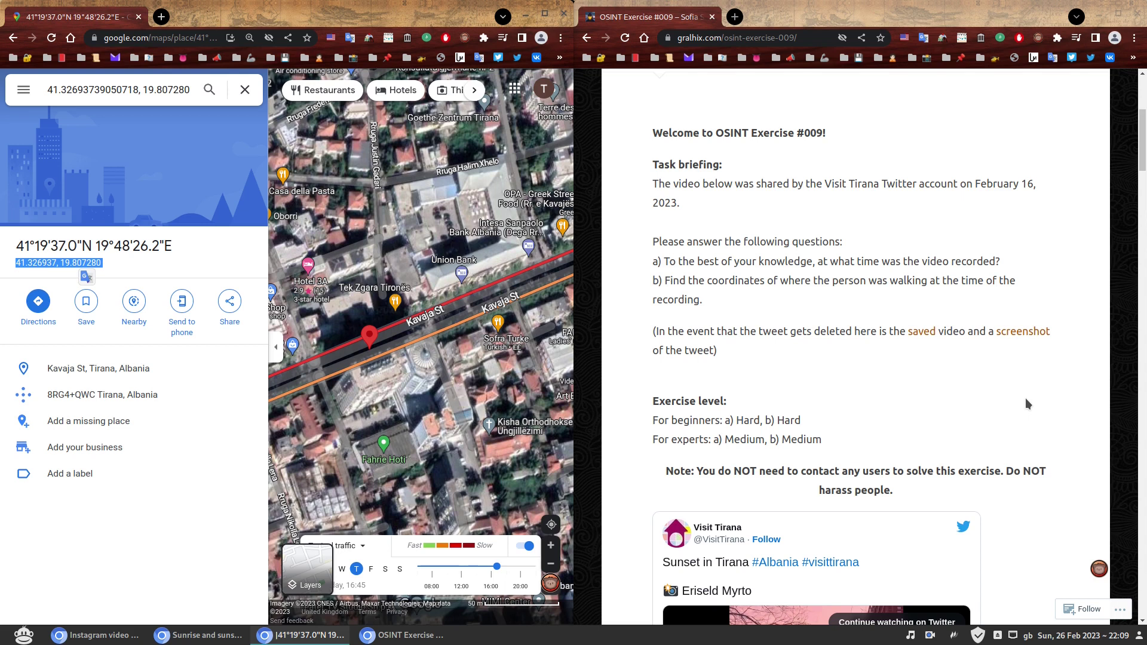
click(43, 264)
triple_click(43, 264)
click(1027, 397)
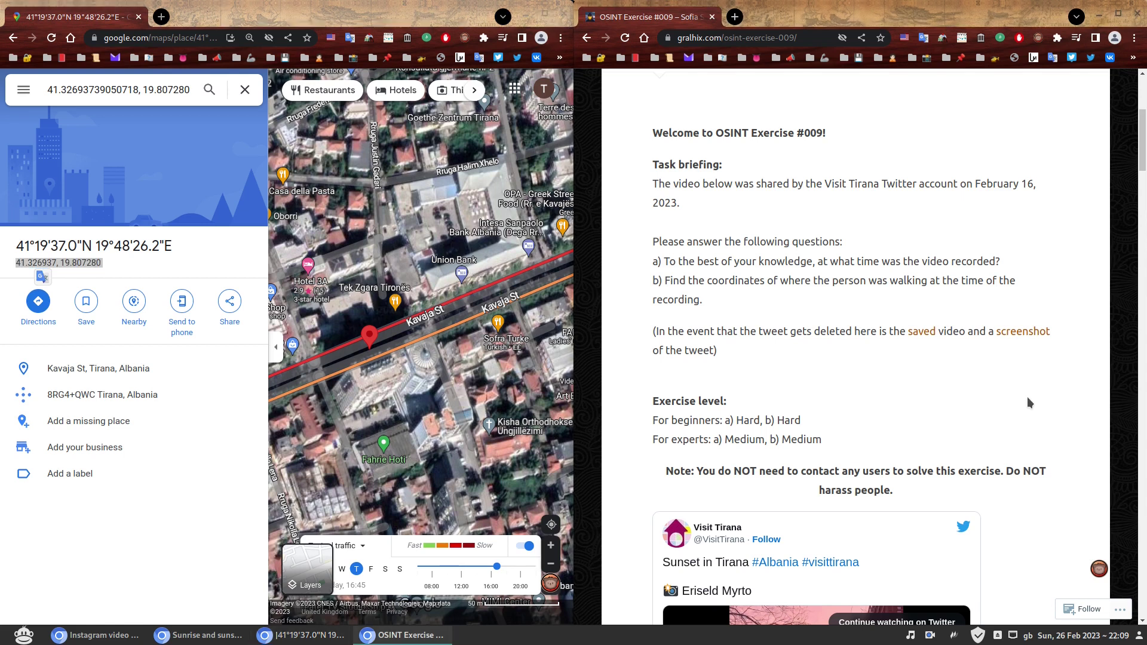